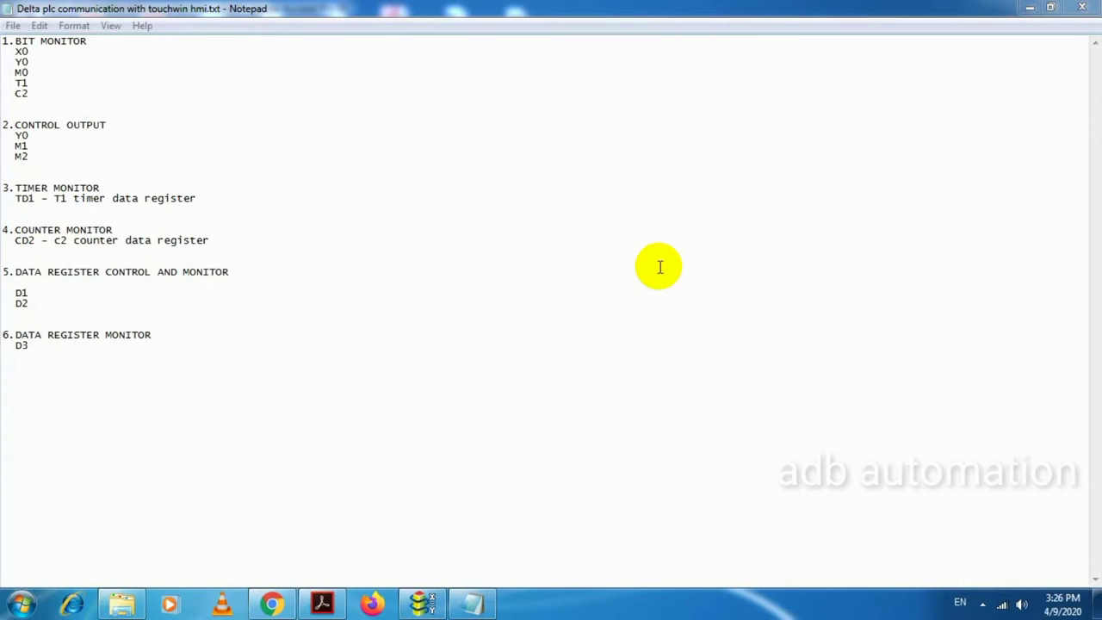
# - Review the bit monitor addresses X0, Y0, M0, T1, C2 and the control output addresses Y0, M1, M2 in the notes
pyautogui.moveTo(537, 407); pyautogui.dragTo(175, 49)
pyautogui.moveTo(15, 52); pyautogui.dragTo(35, 86)
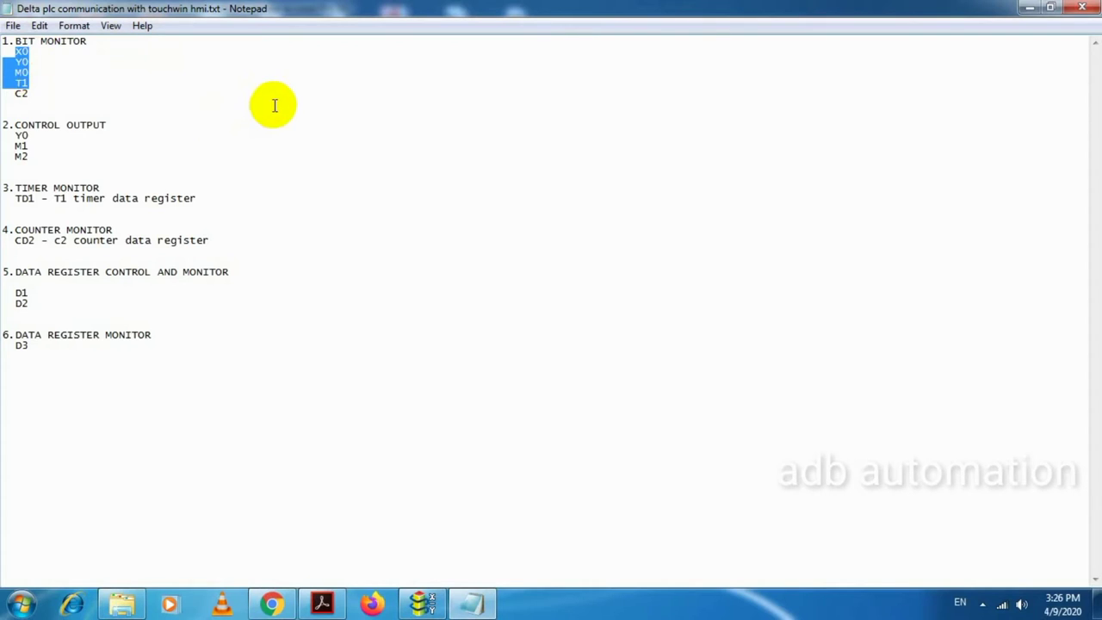
pyautogui.click(126, 93)
pyautogui.moveTo(91, 86); pyautogui.dragTo(20, 81)
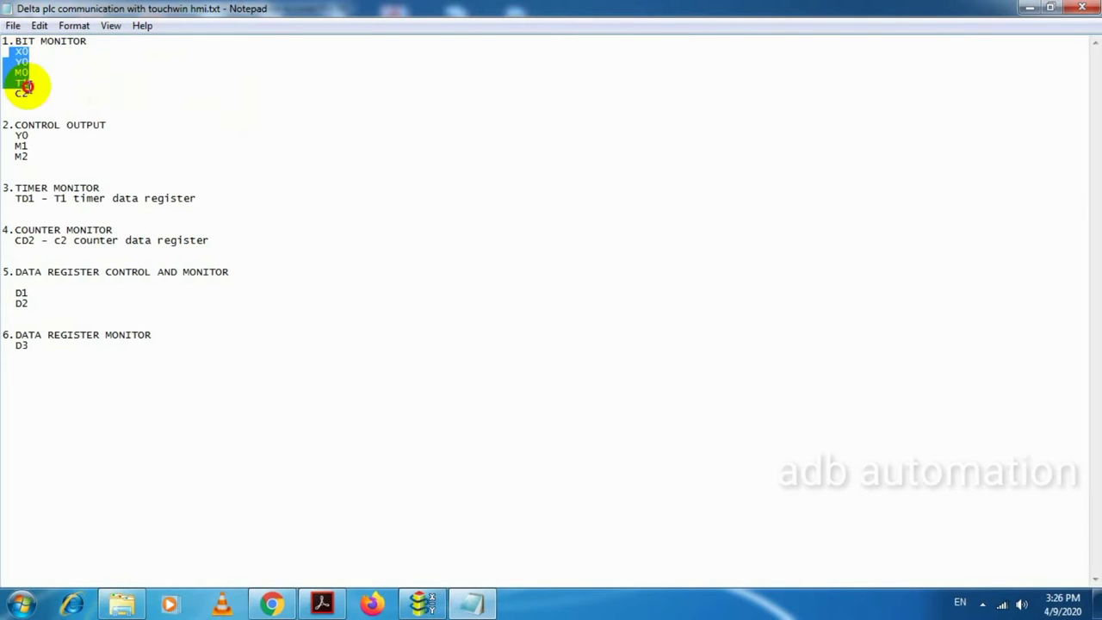
pyautogui.click(334, 159)
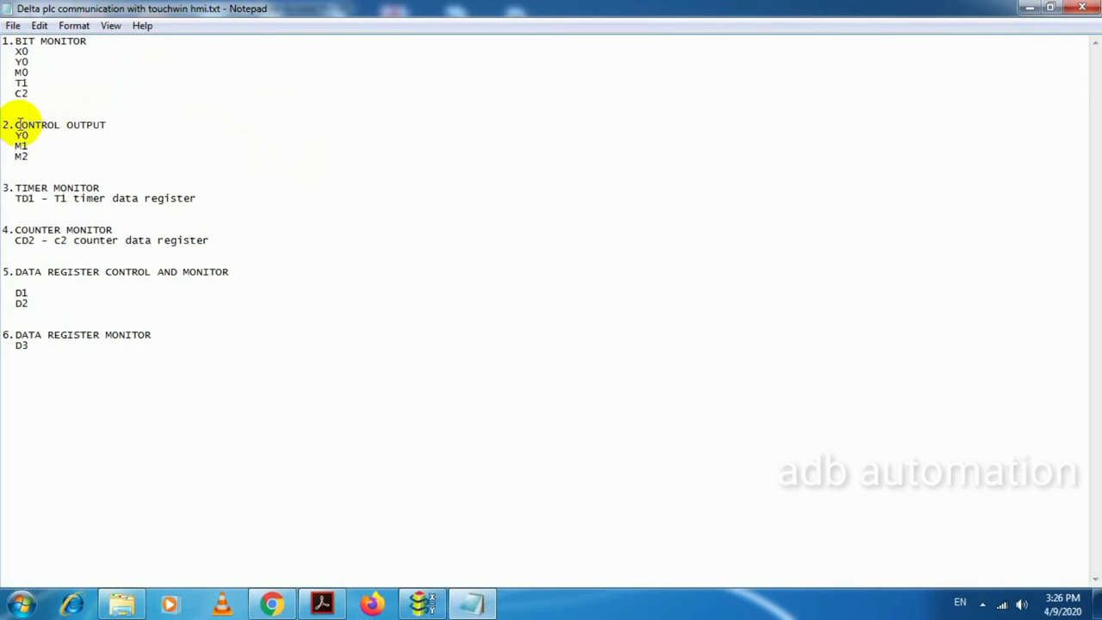
pyautogui.moveTo(17, 124); pyautogui.dragTo(118, 128)
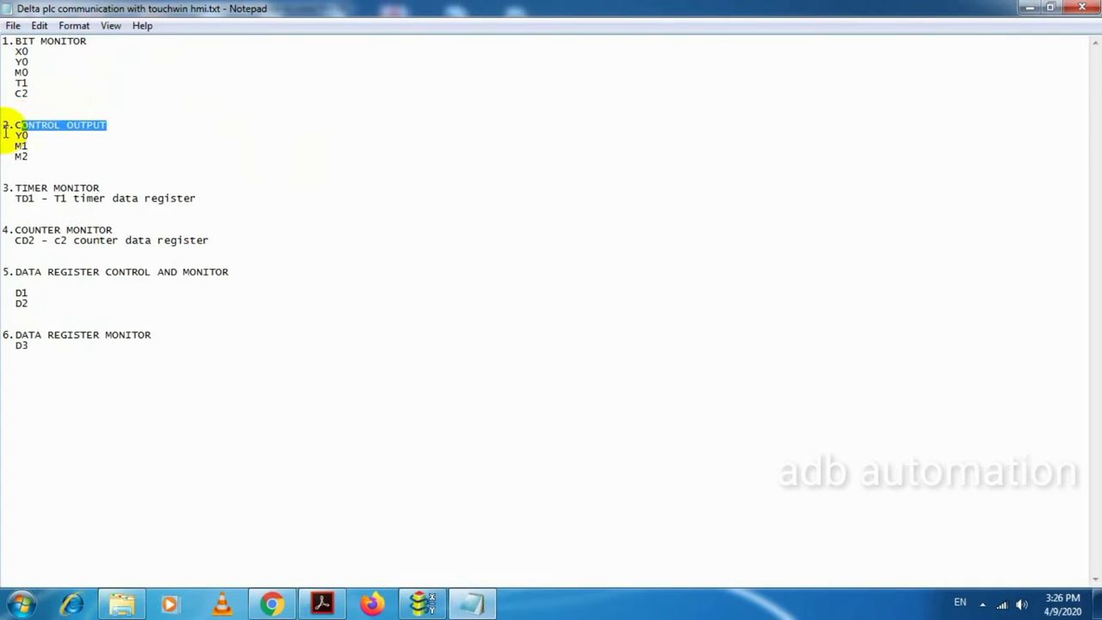
pyautogui.moveTo(14, 135); pyautogui.dragTo(27, 159)
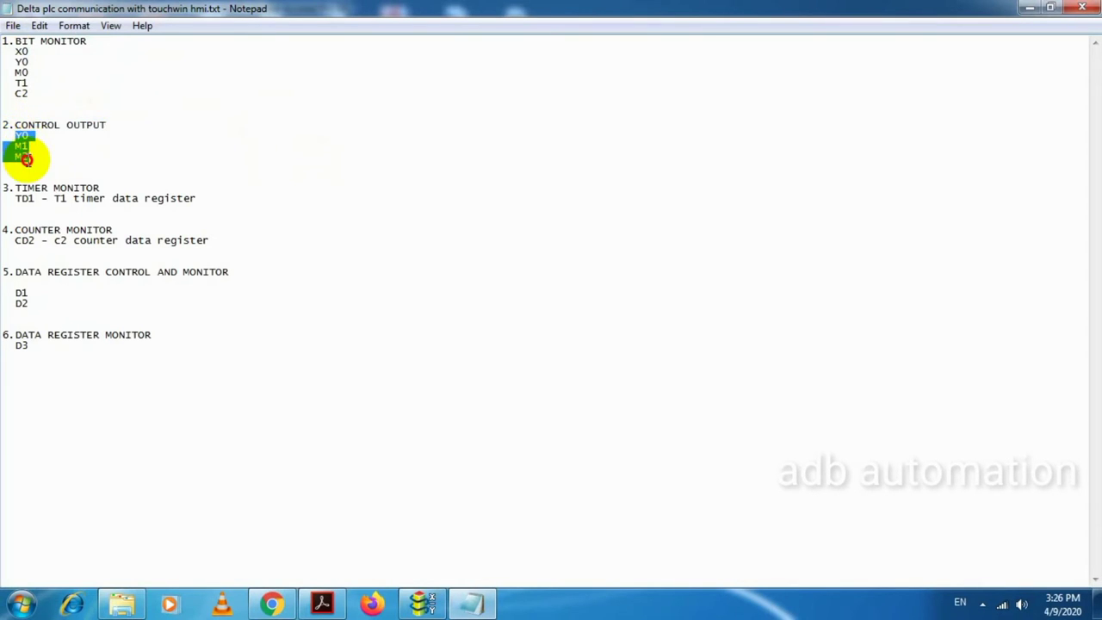
pyautogui.click(376, 144)
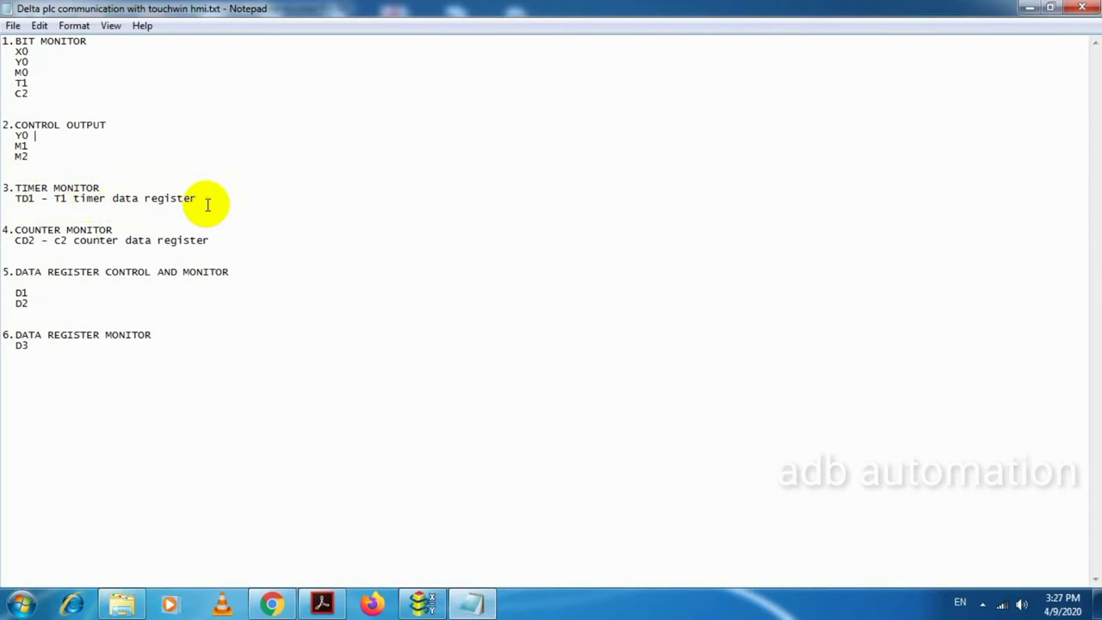
# - Review the timer monitor, counter monitor and data register entries TD1, CD2, D1, D2 and D3 in the notes
pyautogui.moveTo(220, 204); pyautogui.dragTo(2, 200)
pyautogui.click(316, 209)
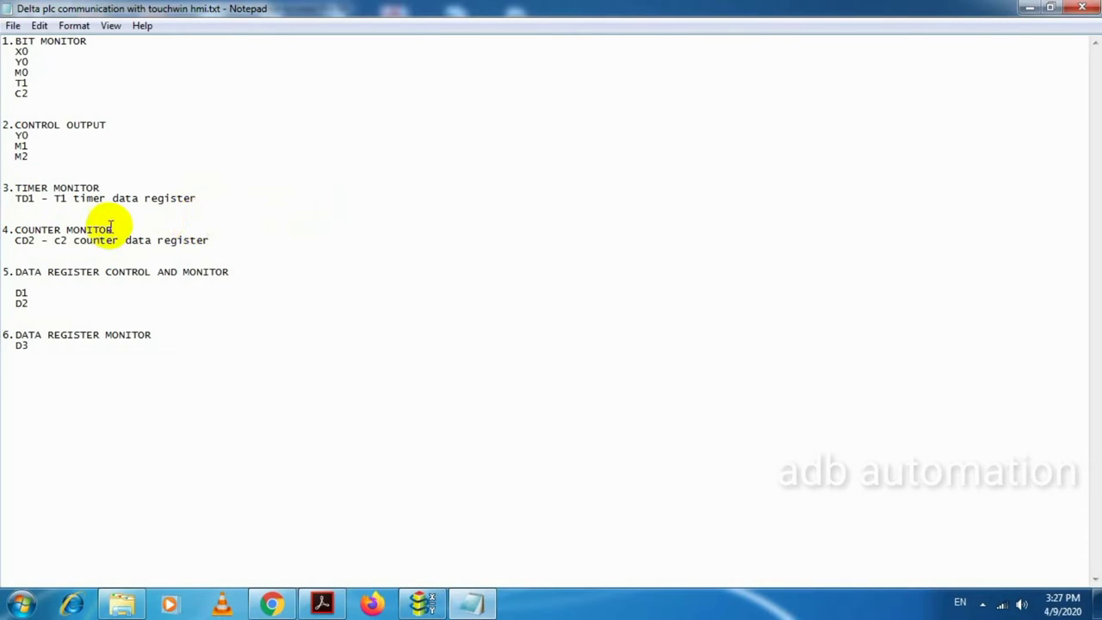
pyautogui.click(40, 240)
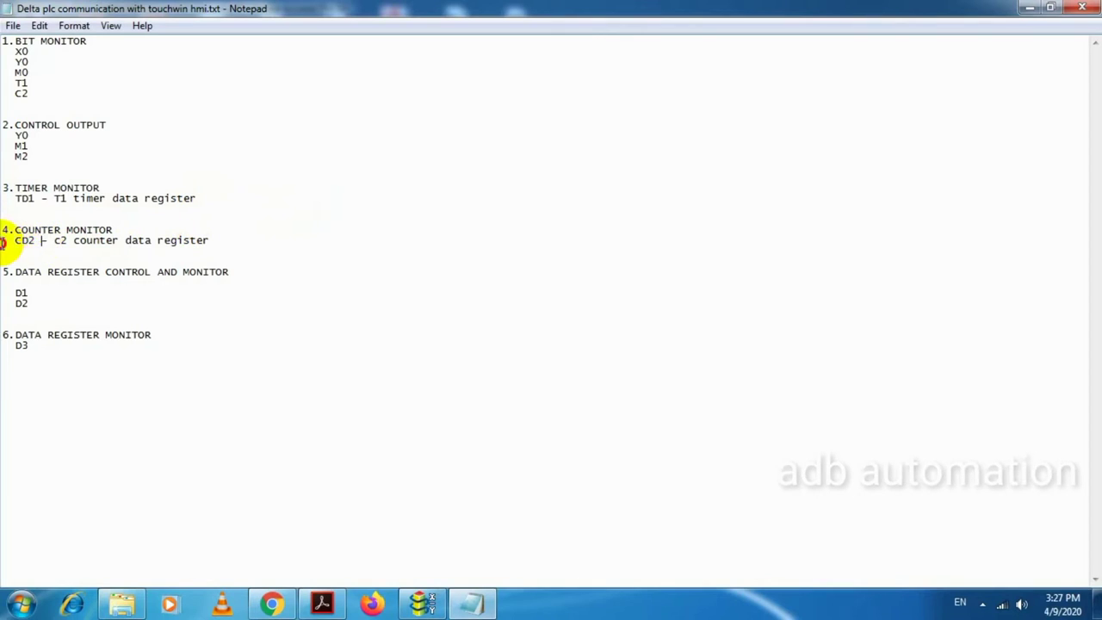
pyautogui.moveTo(79, 240); pyautogui.dragTo(239, 240)
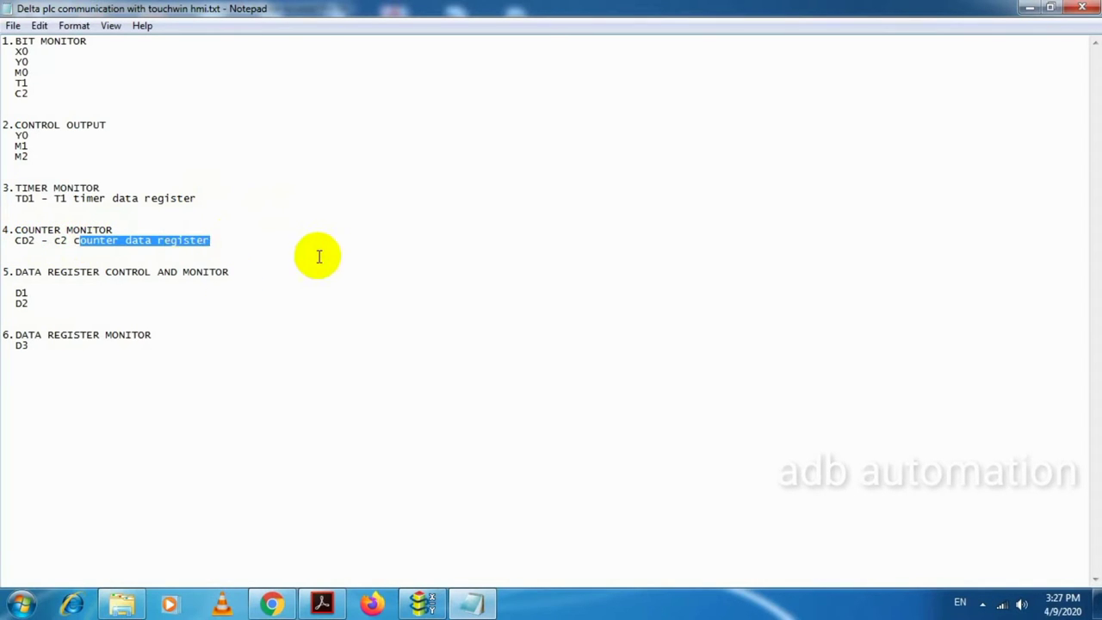
pyautogui.moveTo(14, 293); pyautogui.dragTo(267, 302)
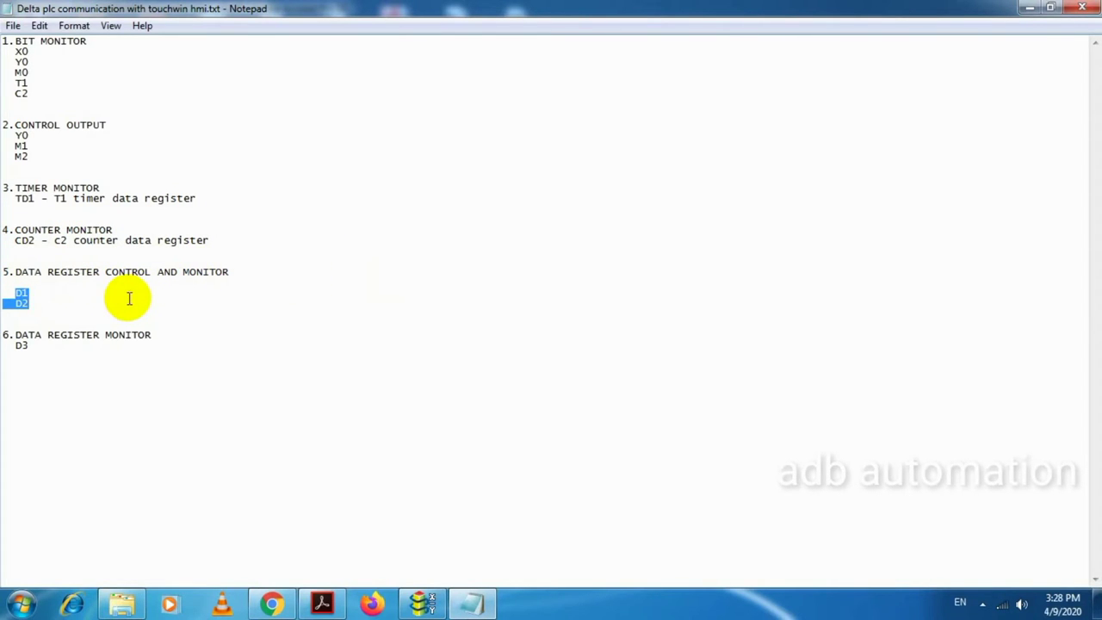
pyautogui.click(74, 299)
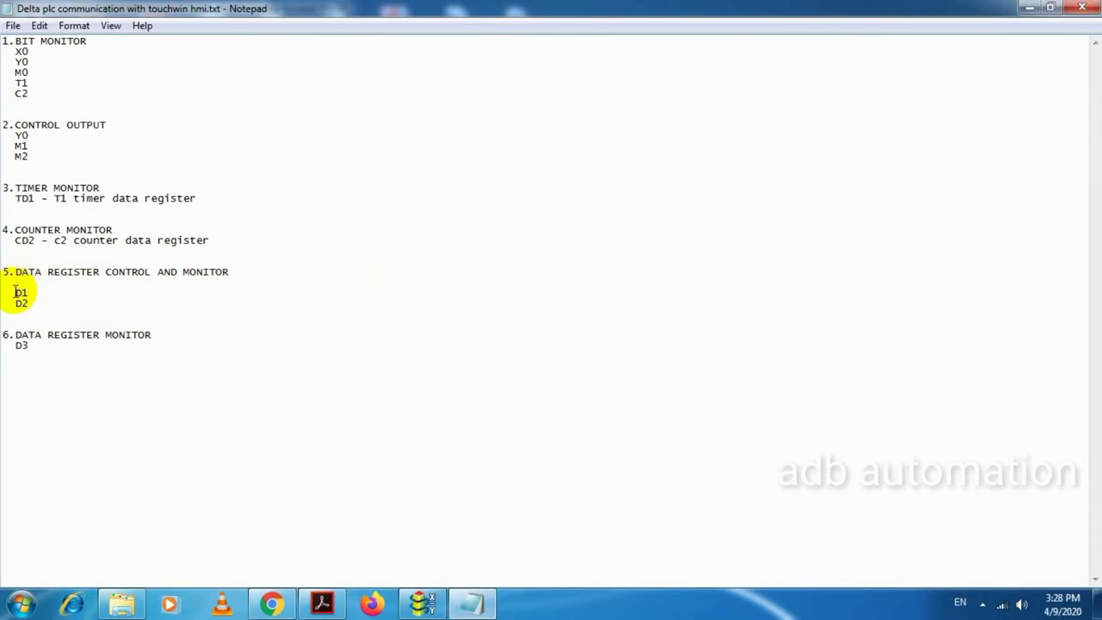
pyautogui.moveTo(15, 292); pyautogui.dragTo(31, 301)
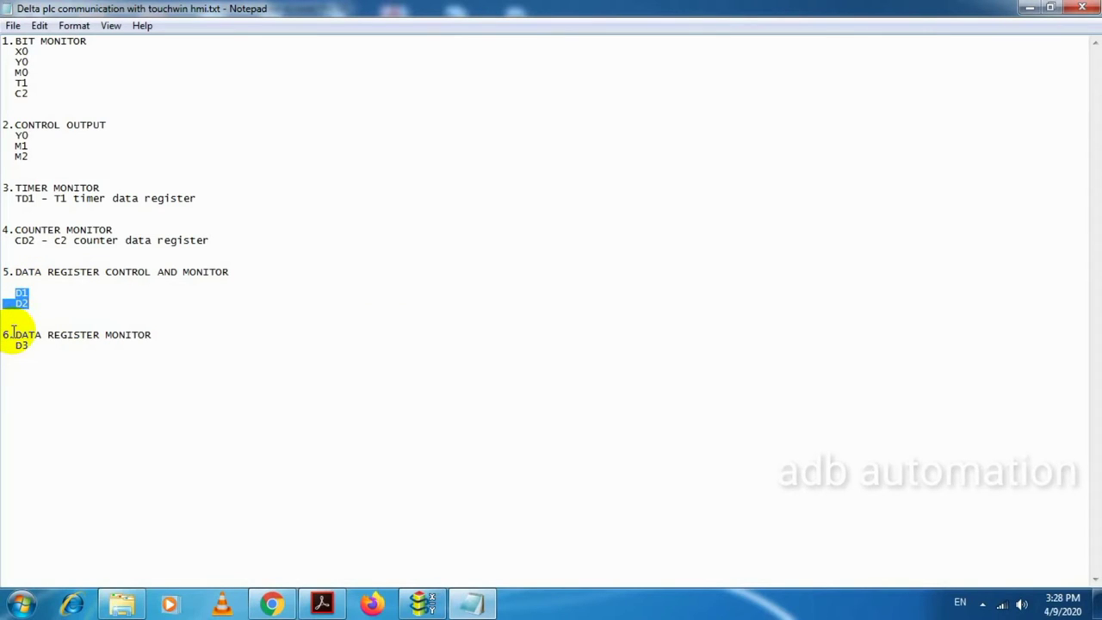
pyautogui.moveTo(2, 344); pyautogui.dragTo(35, 341)
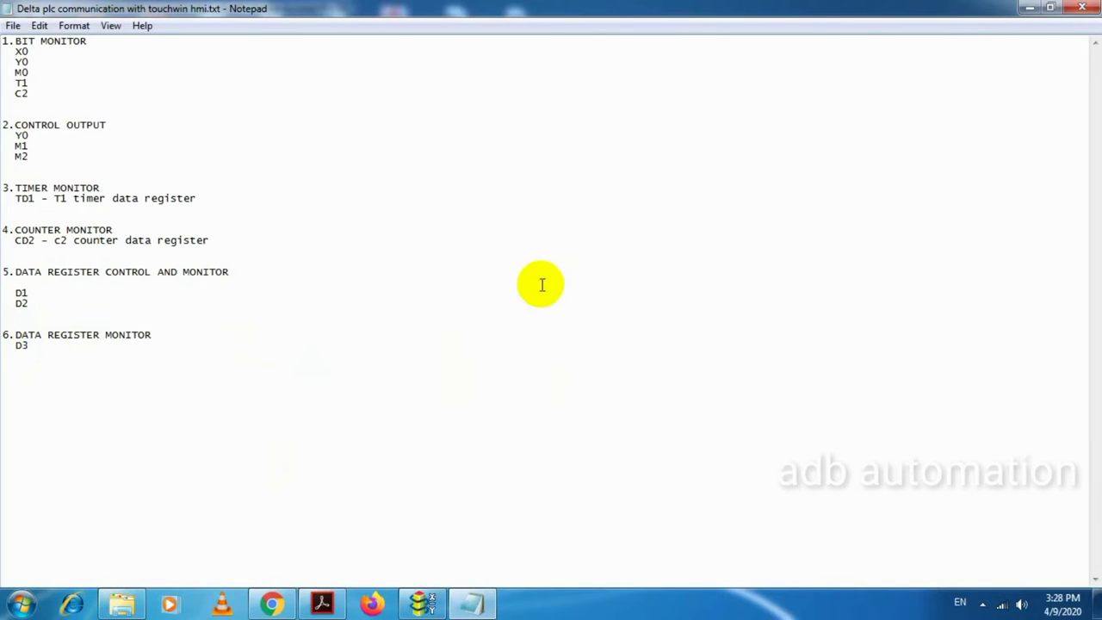
# - Switch to Delta WPLSoft and examine the ladder program's rungs, from the X0 contact down to the INC D3 instruction
pyautogui.click(423, 604)
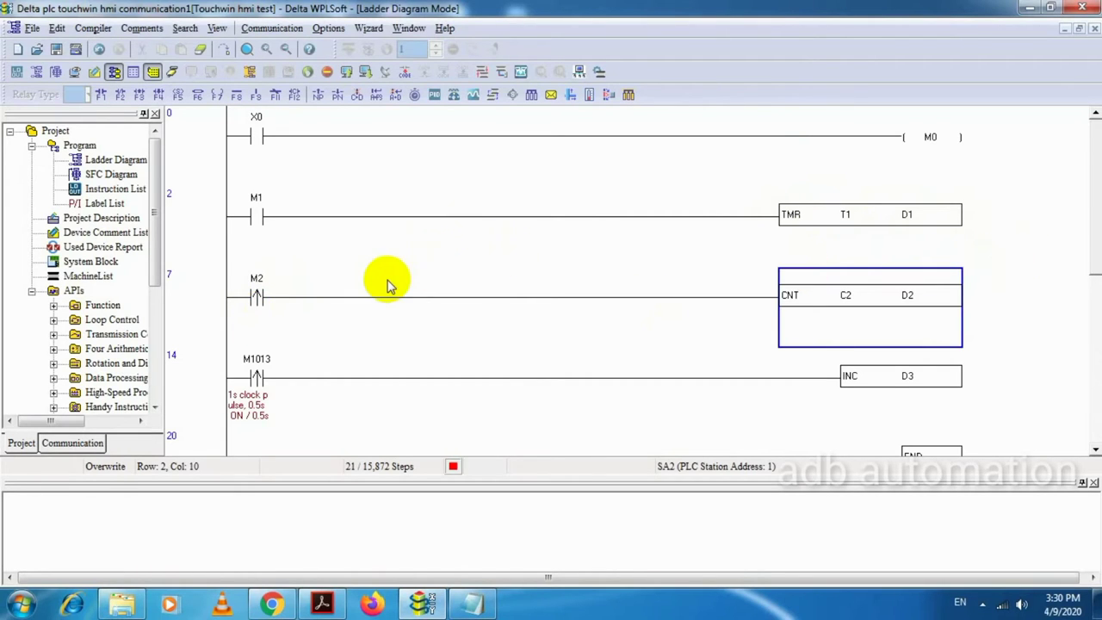
pyautogui.press('Down')
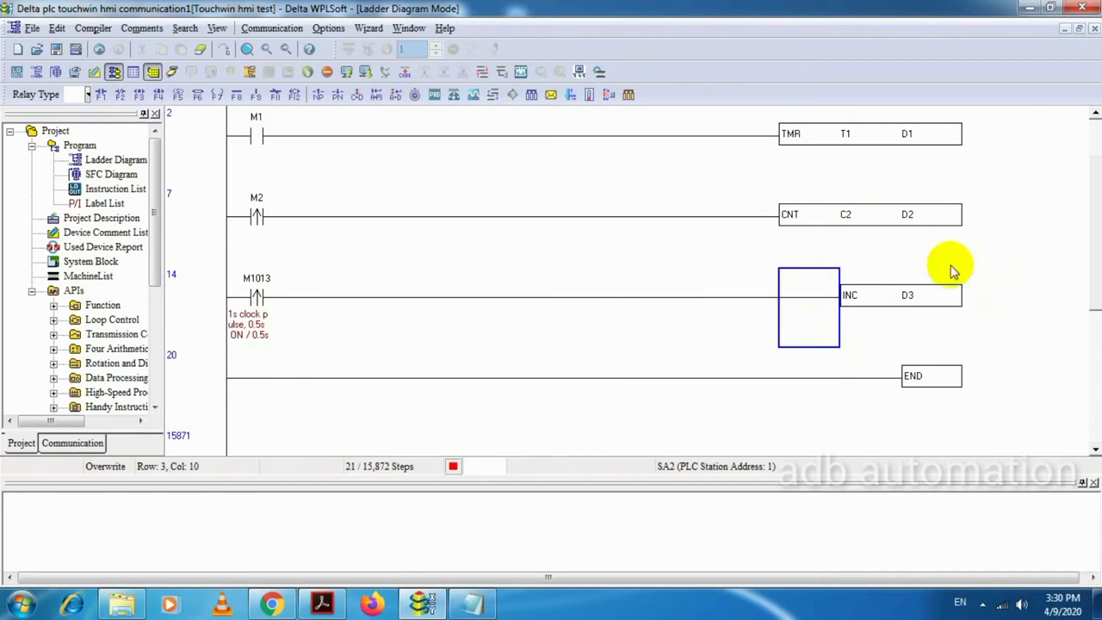
pyautogui.press('Right')
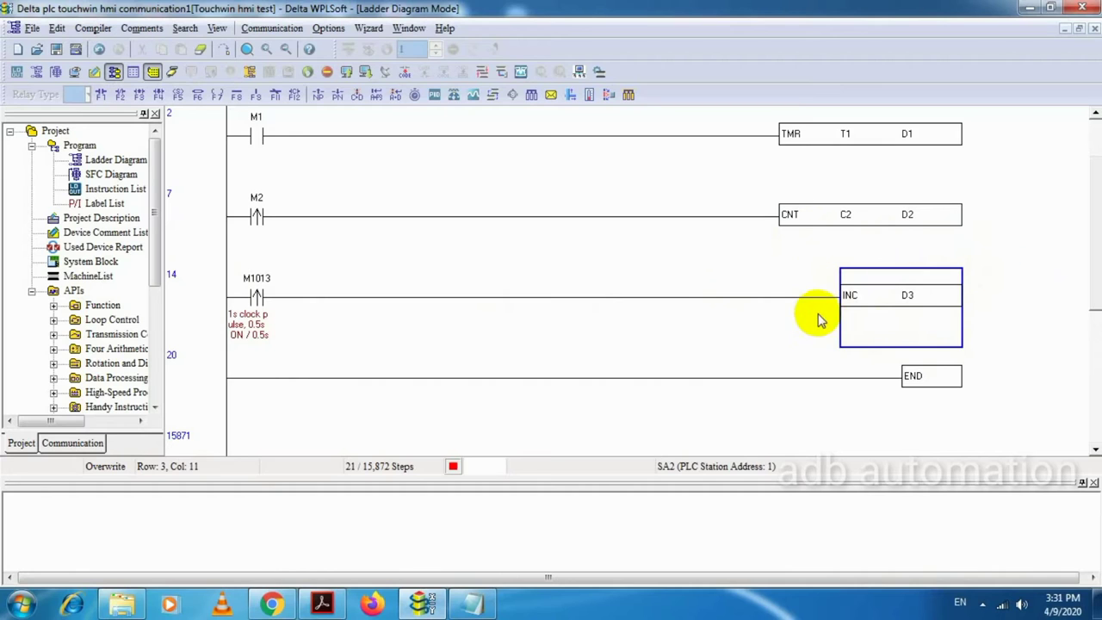
pyautogui.scroll(1, 1005, 260)
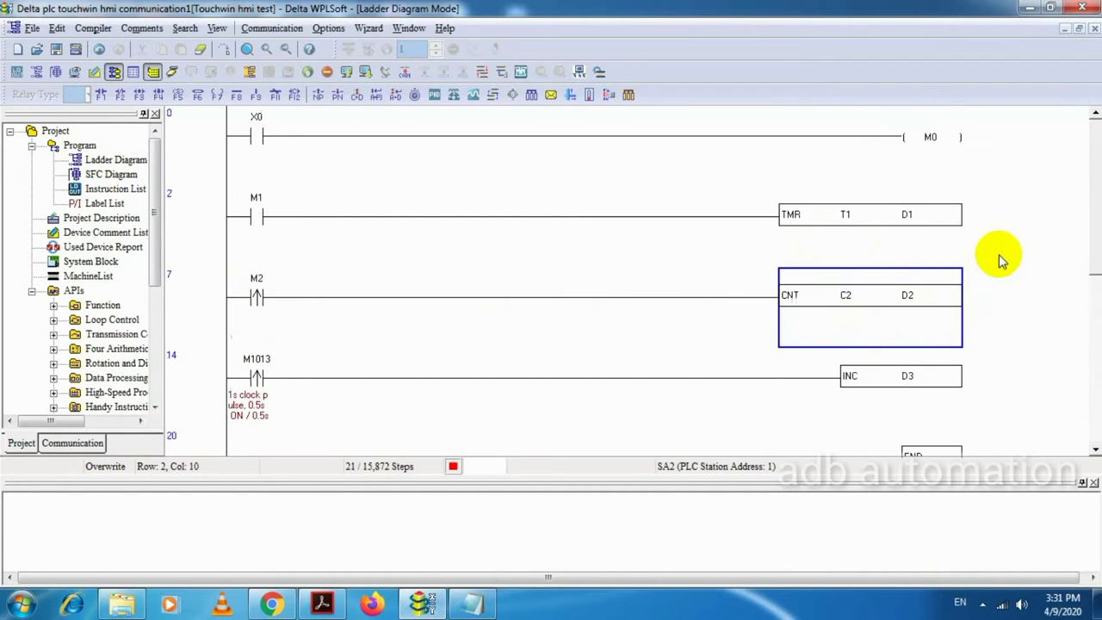
pyautogui.scroll(-1, 985, 320)
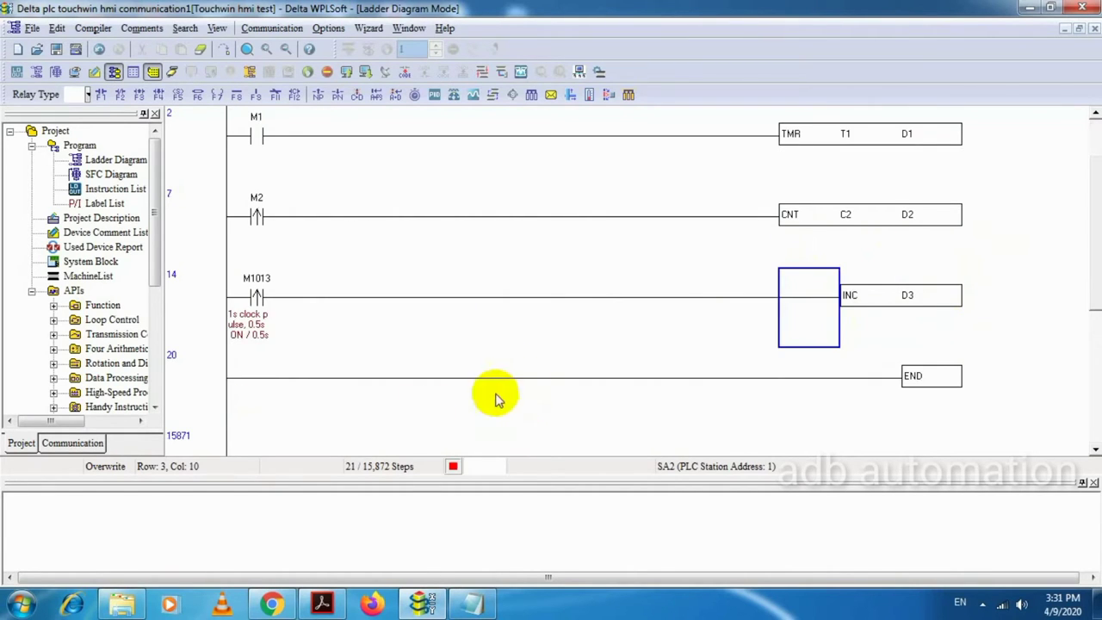
# - Launch TouchWin Edit Tool and start a new project for the TG765(S)-MT/UT/ET/XT touch panel
pyautogui.click(21, 603)
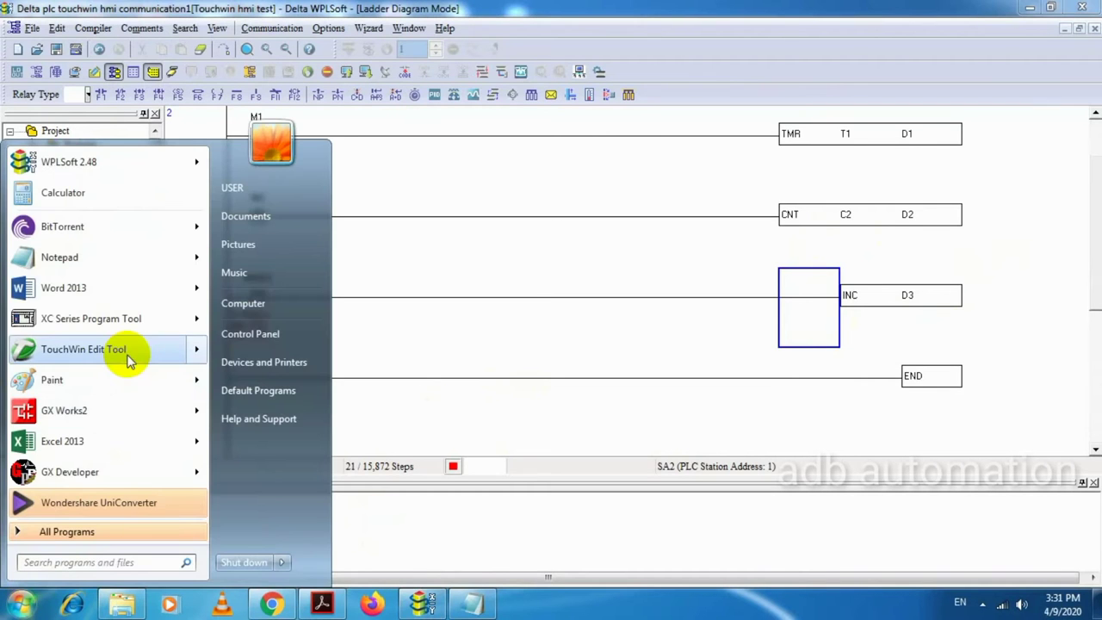
pyautogui.click(127, 353)
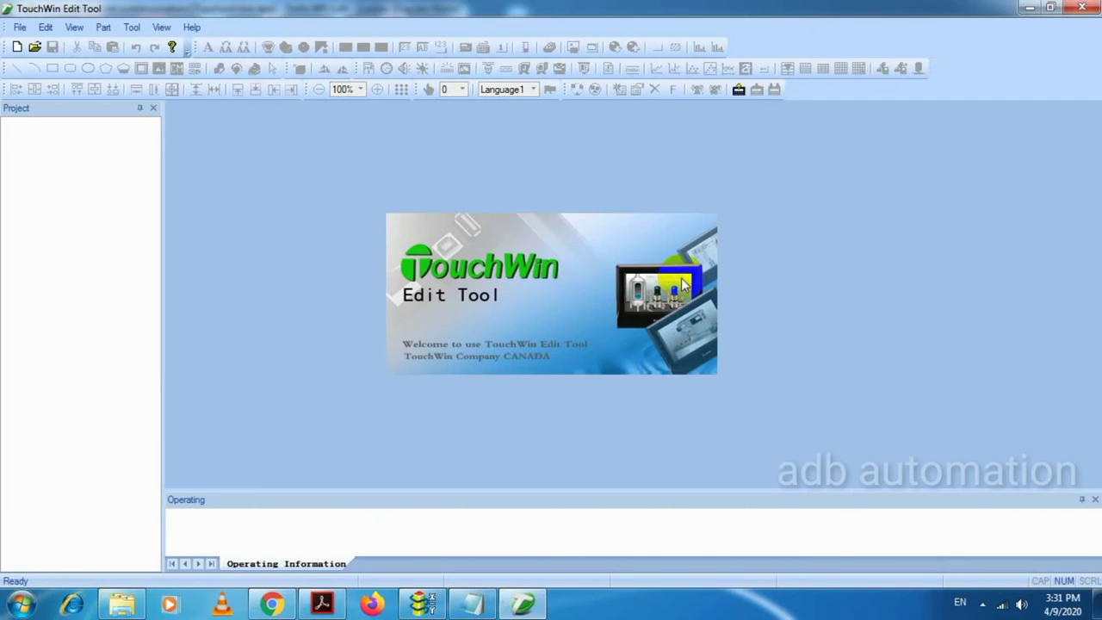
pyautogui.click(20, 27)
pyautogui.click(29, 45)
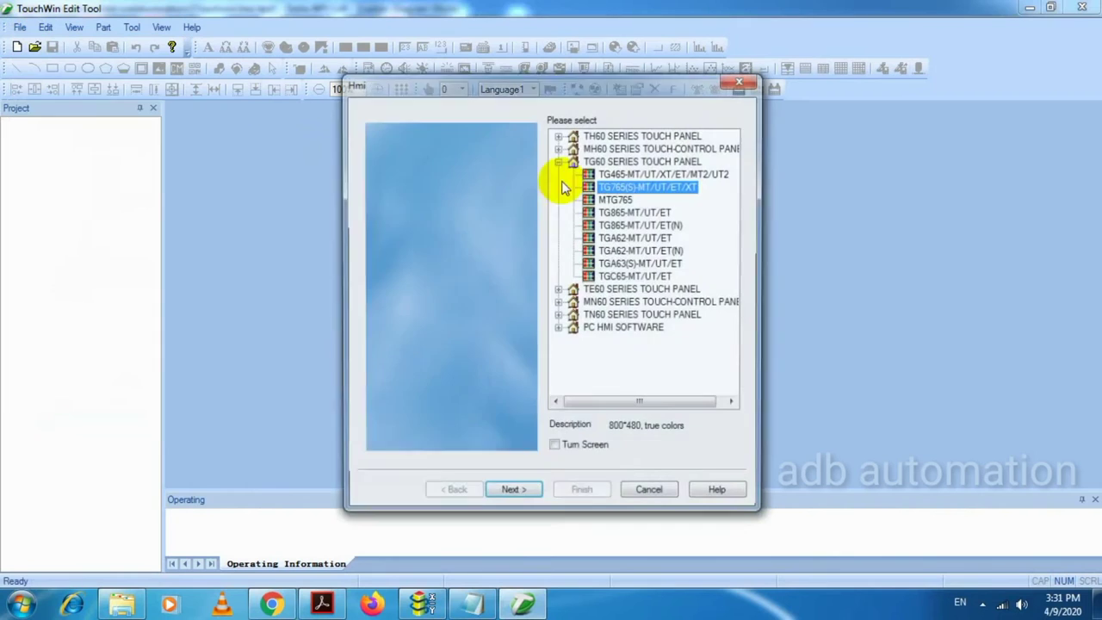
pyautogui.click(511, 493)
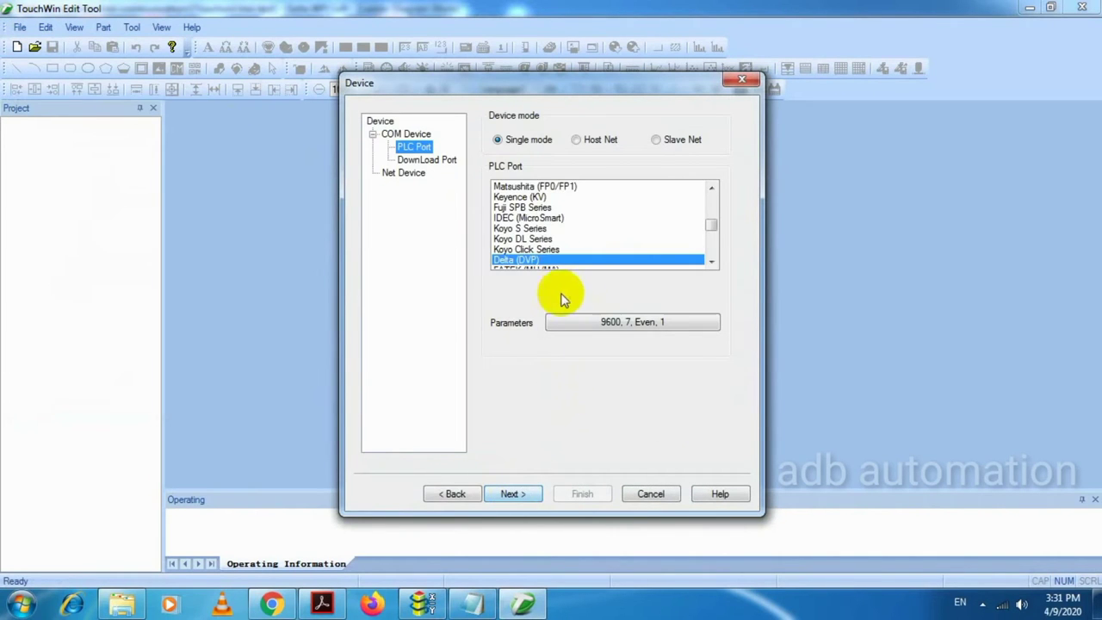
# - Keep Delta (DVP) as the PLC port device with 9600, 7, Even, 1 and create the project as "Delta pla and touchwin him"
pyautogui.scroll(-1, 566, 234)
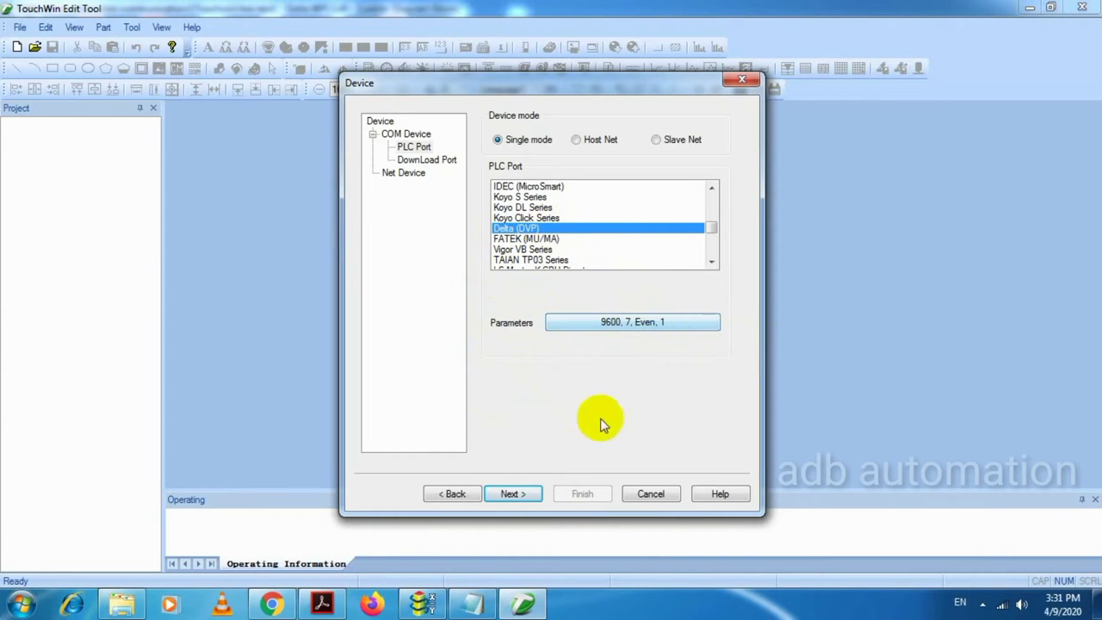
pyautogui.click(515, 493)
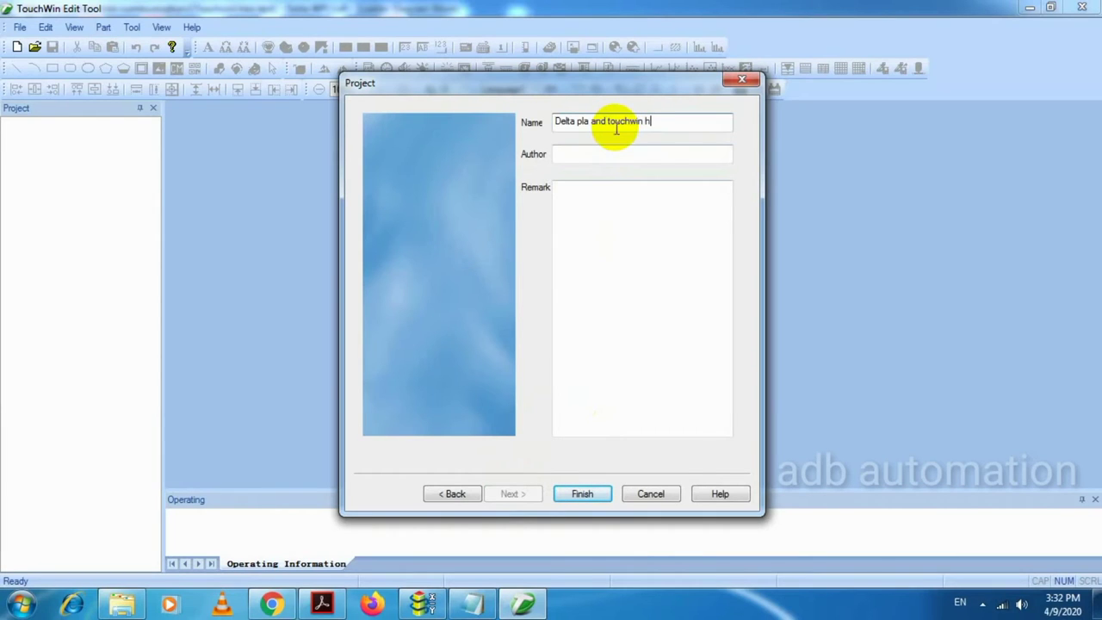
pyautogui.click(593, 494)
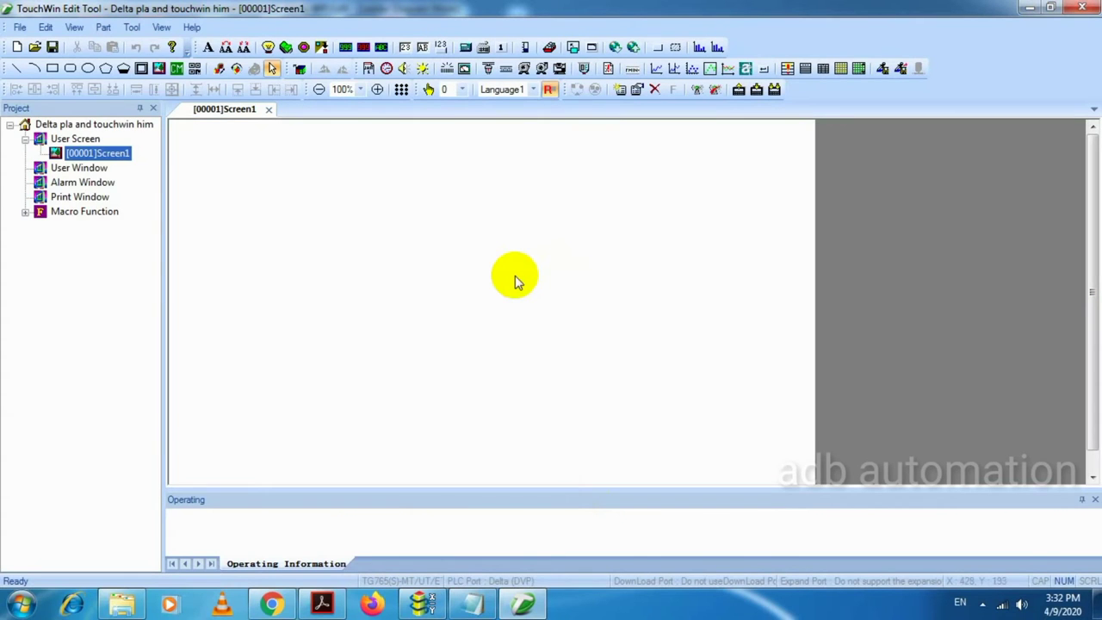
# - Restore the Notepad address list to a smaller window and place a lamp with object X0 near the upper-left corner of Screen1
pyautogui.click(470, 603)
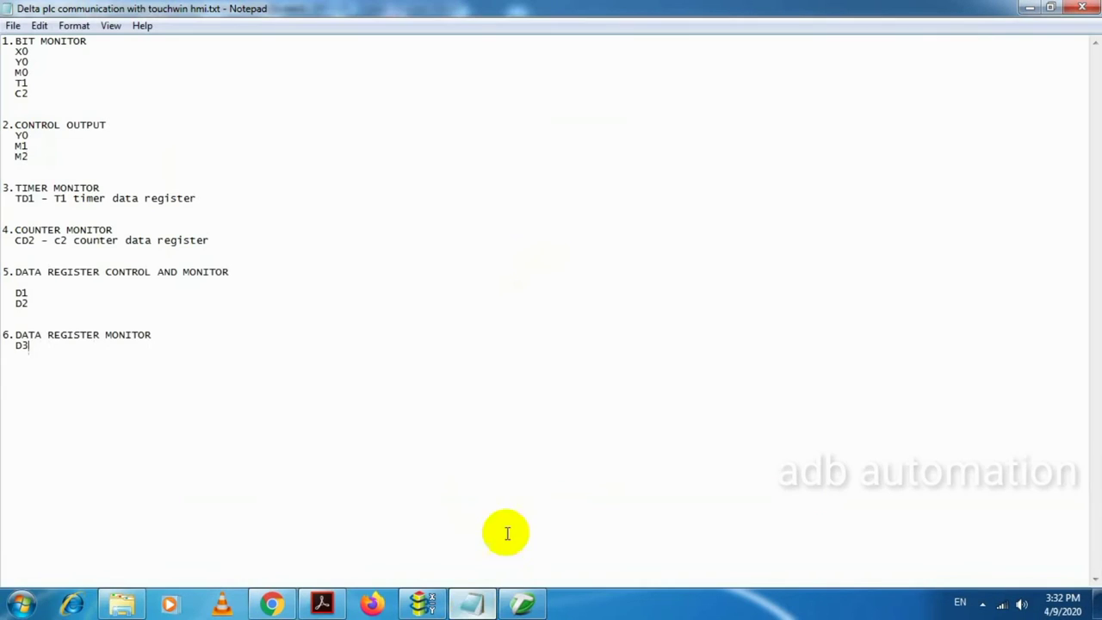
pyautogui.click(1049, 8)
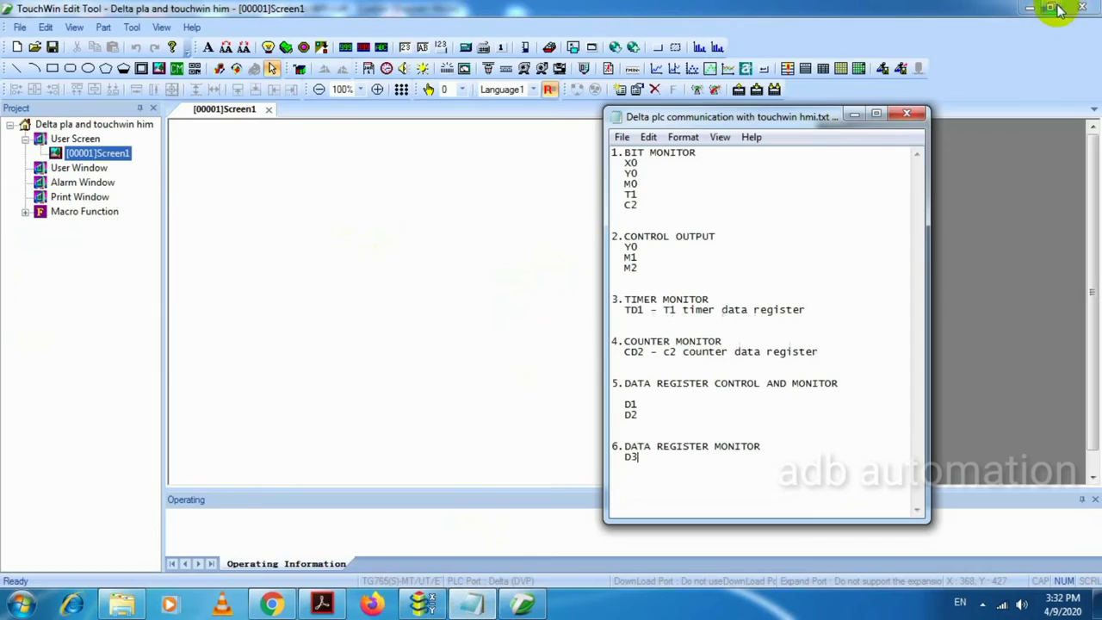
pyautogui.click(268, 47)
pyautogui.click(238, 153)
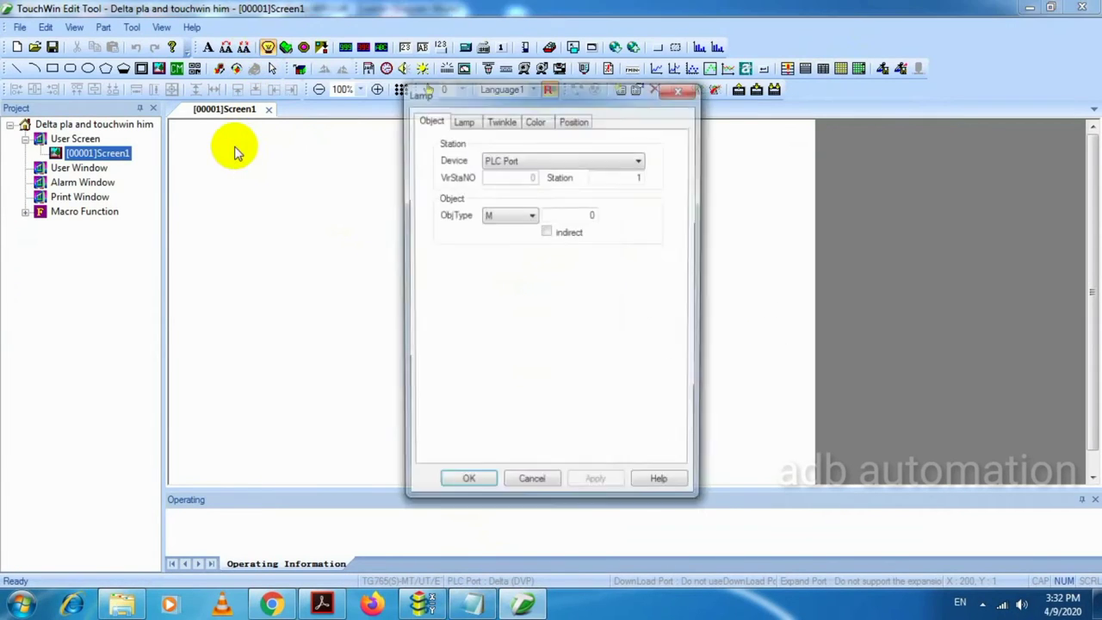
pyautogui.click(473, 607)
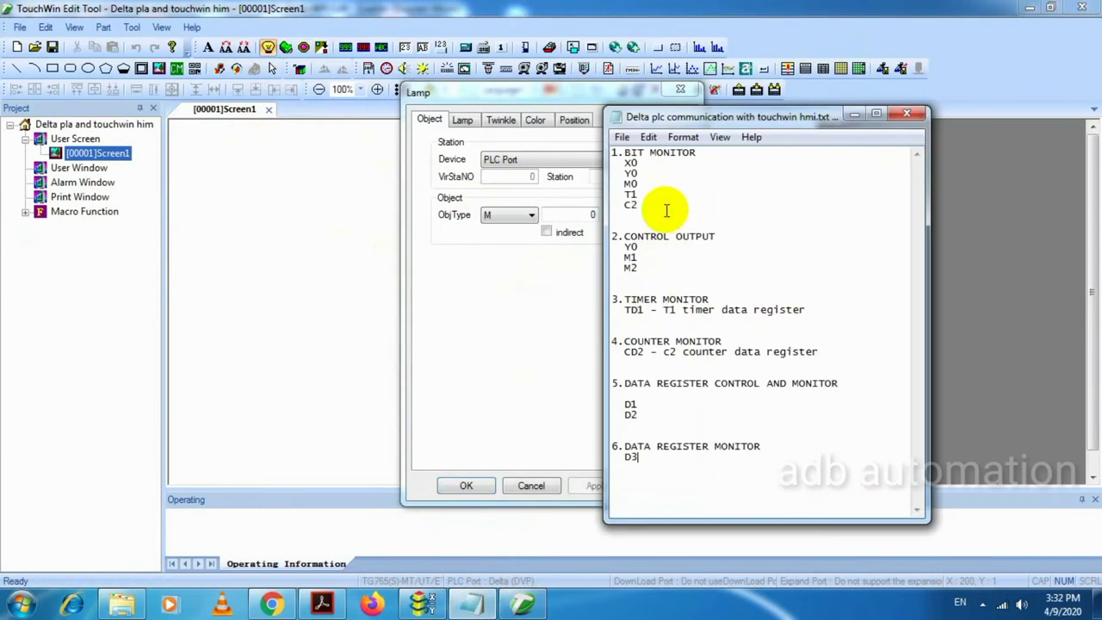
pyautogui.click(525, 214)
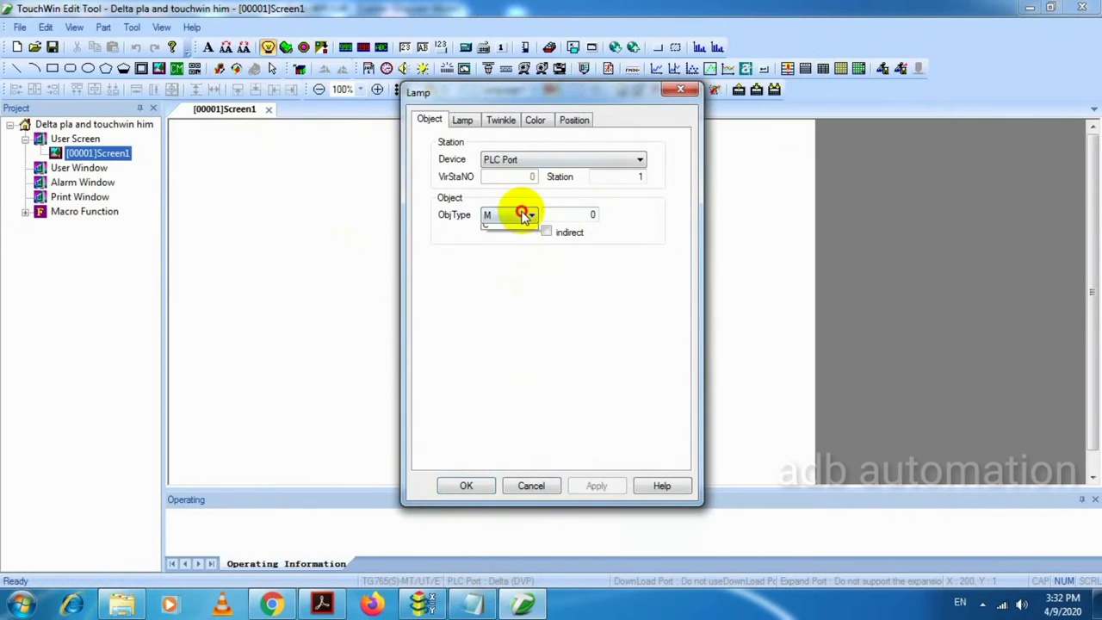
pyautogui.click(505, 242)
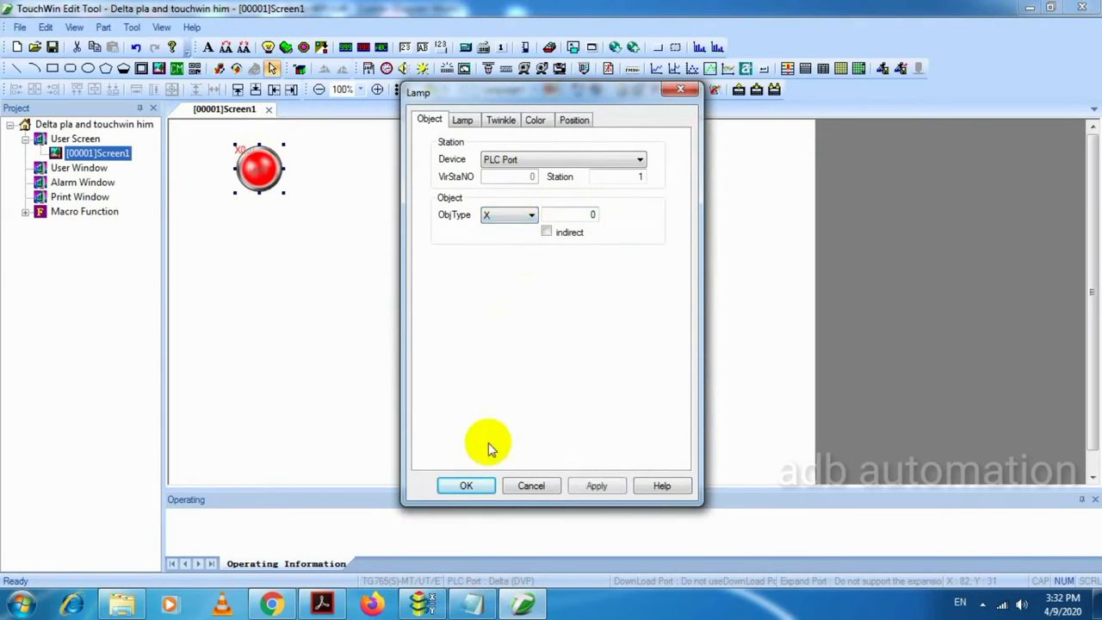
pyautogui.click(476, 485)
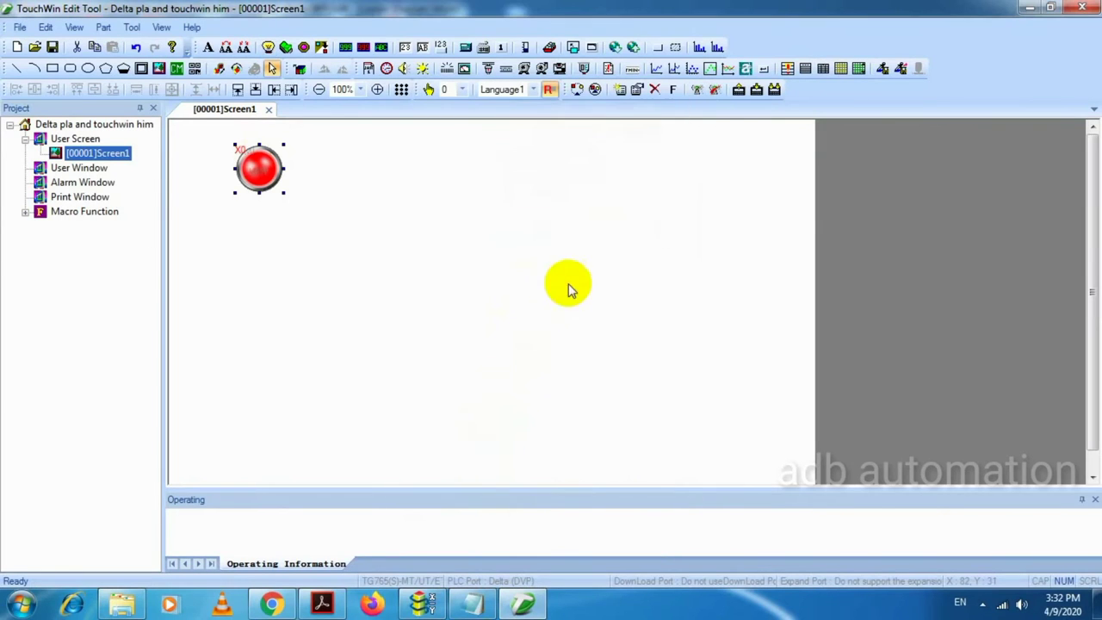
# - Check the next bit address in the notes and place a lamp with object Y0 below the X0 lamp
pyautogui.click(473, 604)
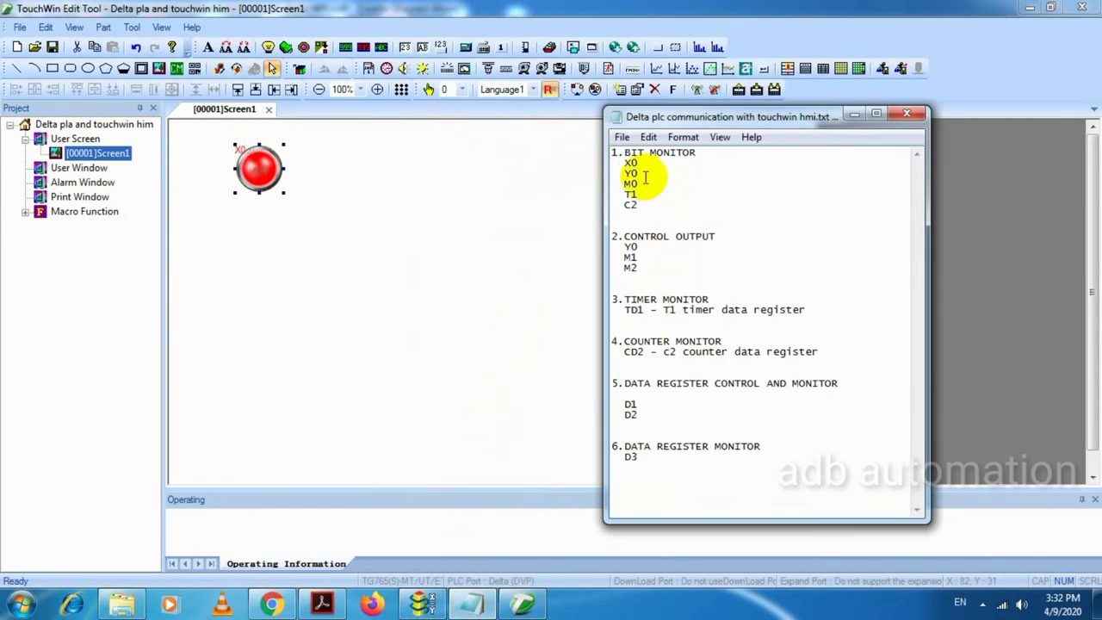
pyautogui.click(344, 166)
pyautogui.click(268, 47)
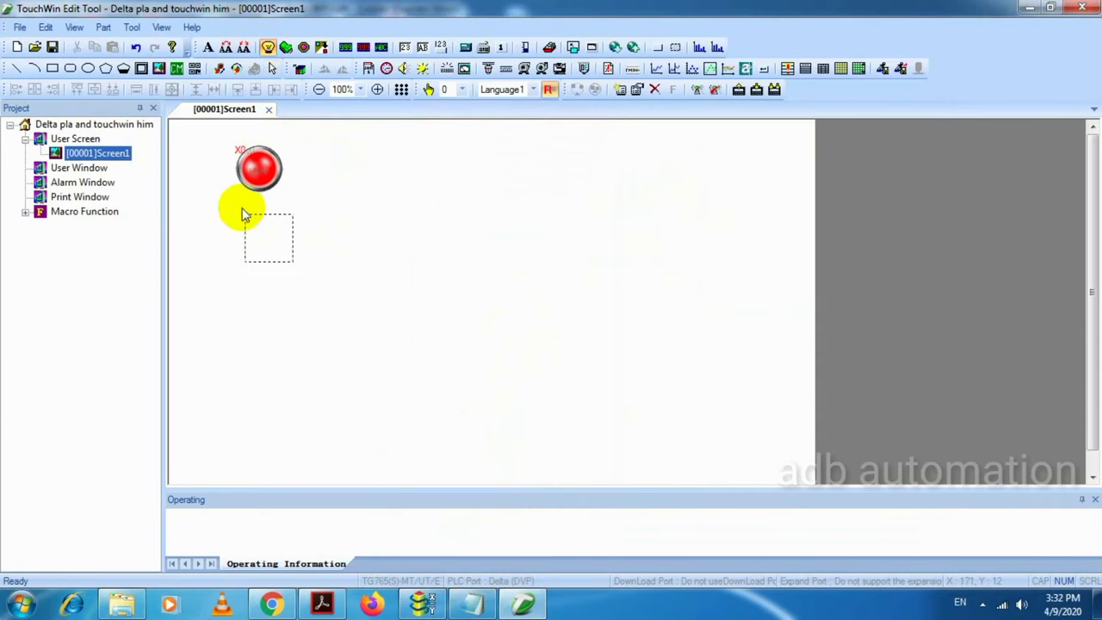
pyautogui.click(232, 210)
pyautogui.click(520, 215)
pyautogui.click(501, 250)
pyautogui.click(475, 494)
pyautogui.click(476, 487)
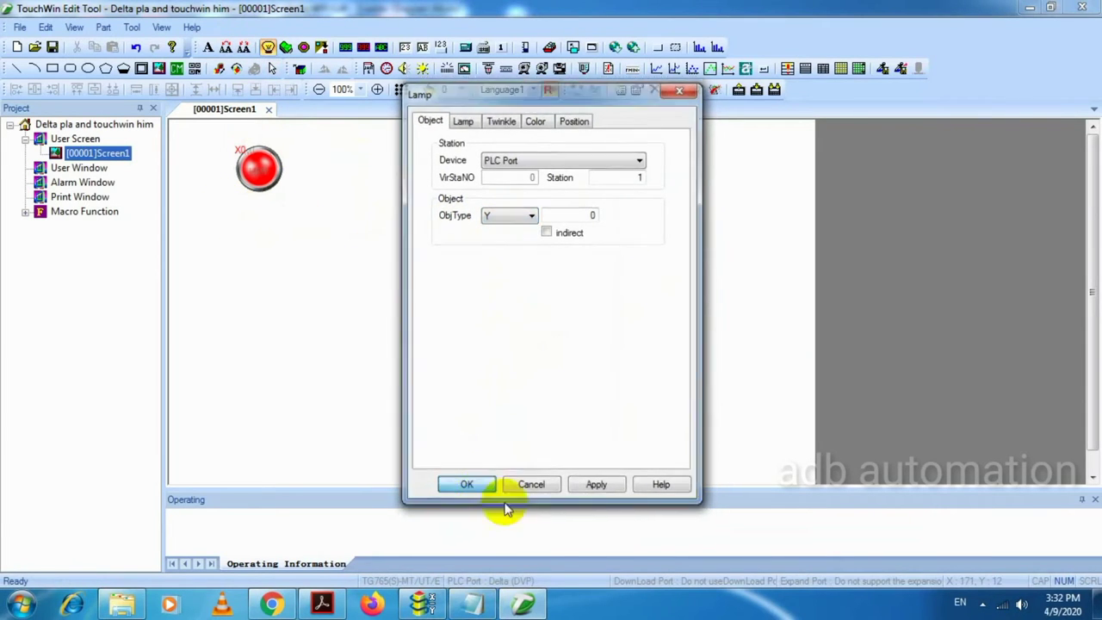
# - Check the next bit address in the notes and place a lamp with object M0 below the Y0 lamp
pyautogui.click(471, 607)
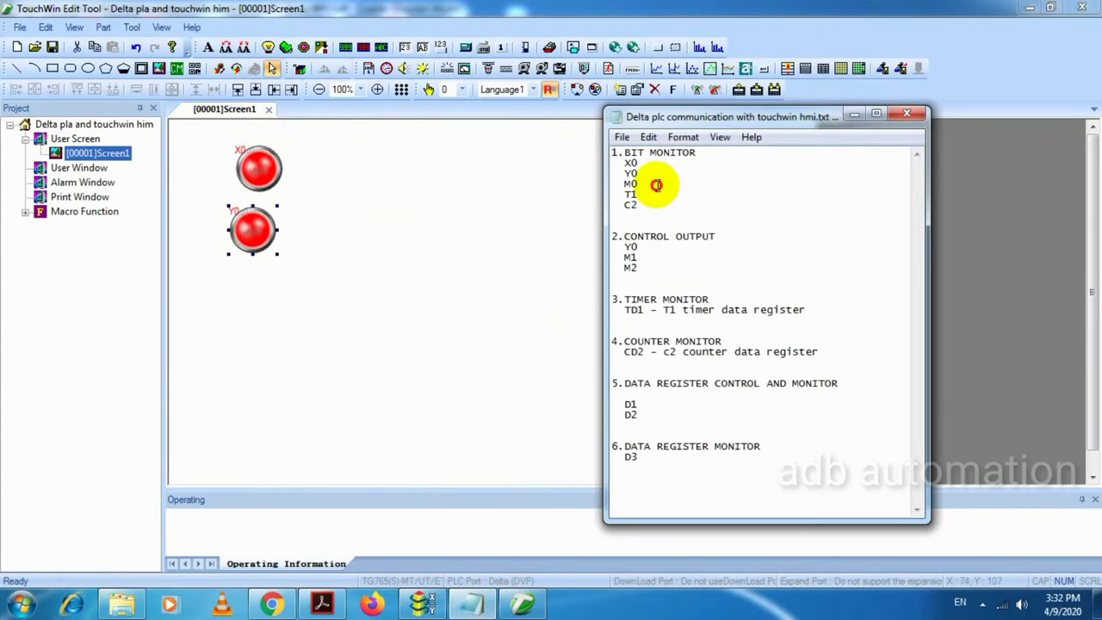
pyautogui.click(487, 192)
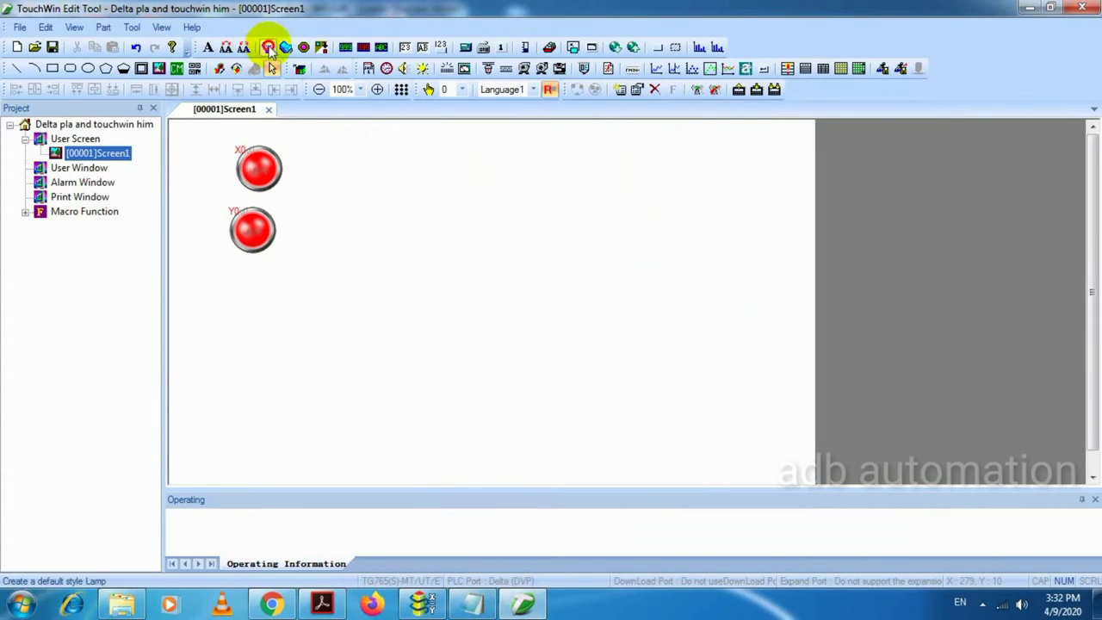
pyautogui.click(266, 46)
pyautogui.click(237, 272)
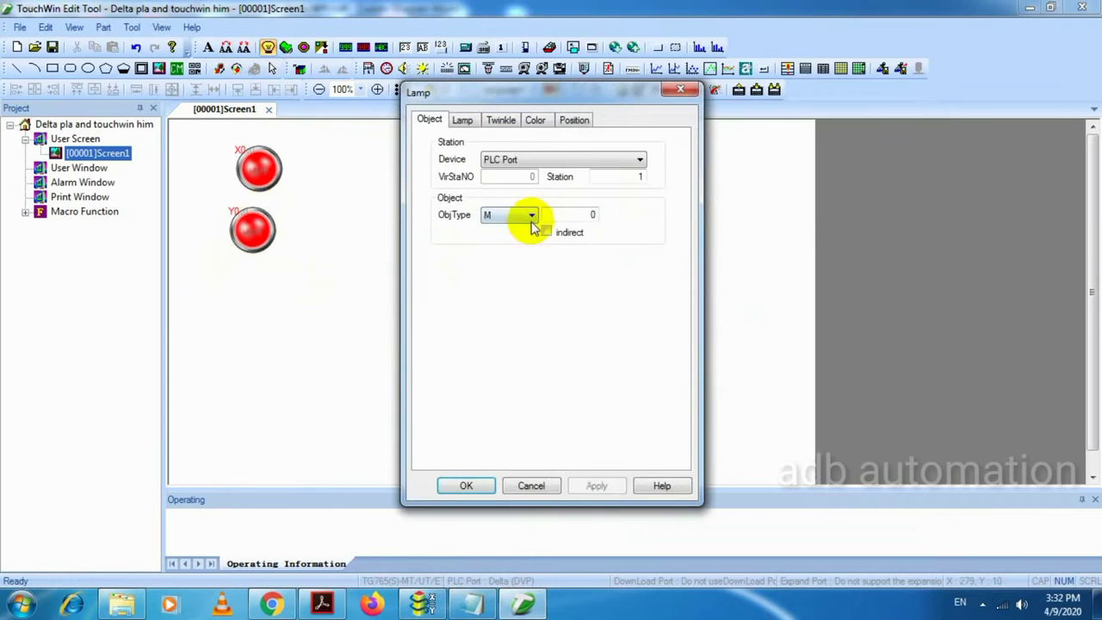
pyautogui.click(466, 482)
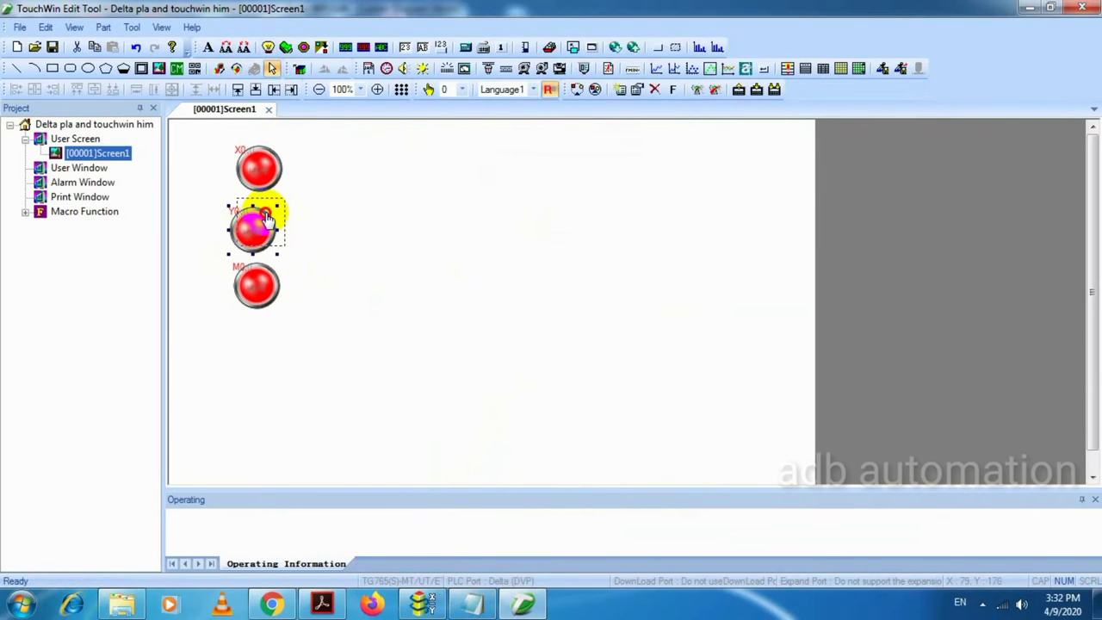
# - Look up the timer bit in the notes and place a lamp with object T1 below the M0 lamp
pyautogui.click(474, 602)
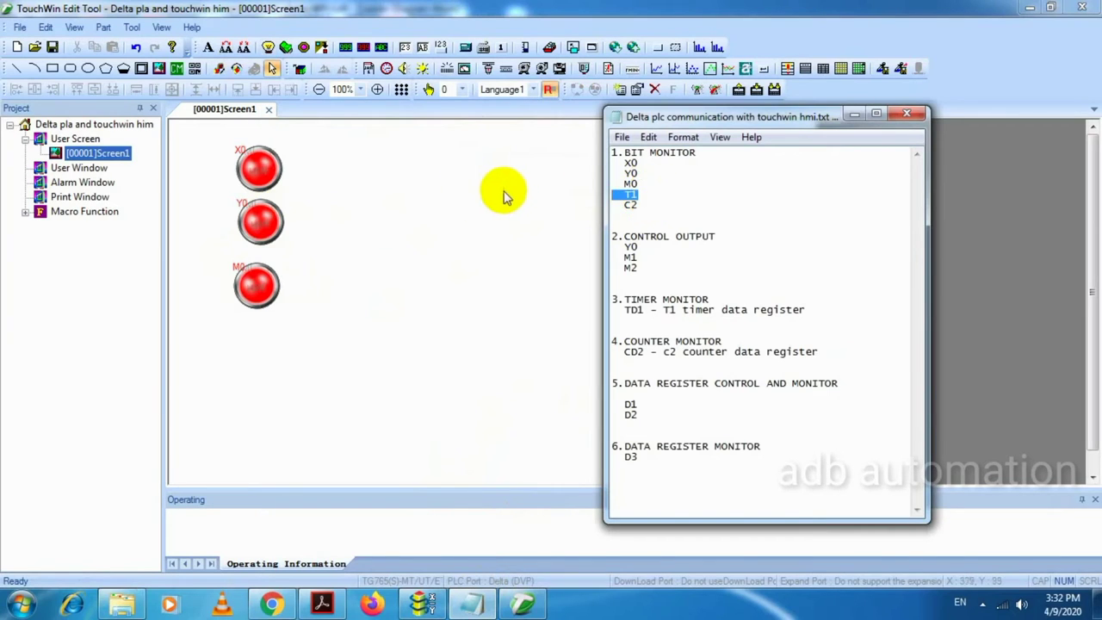
pyautogui.click(508, 197)
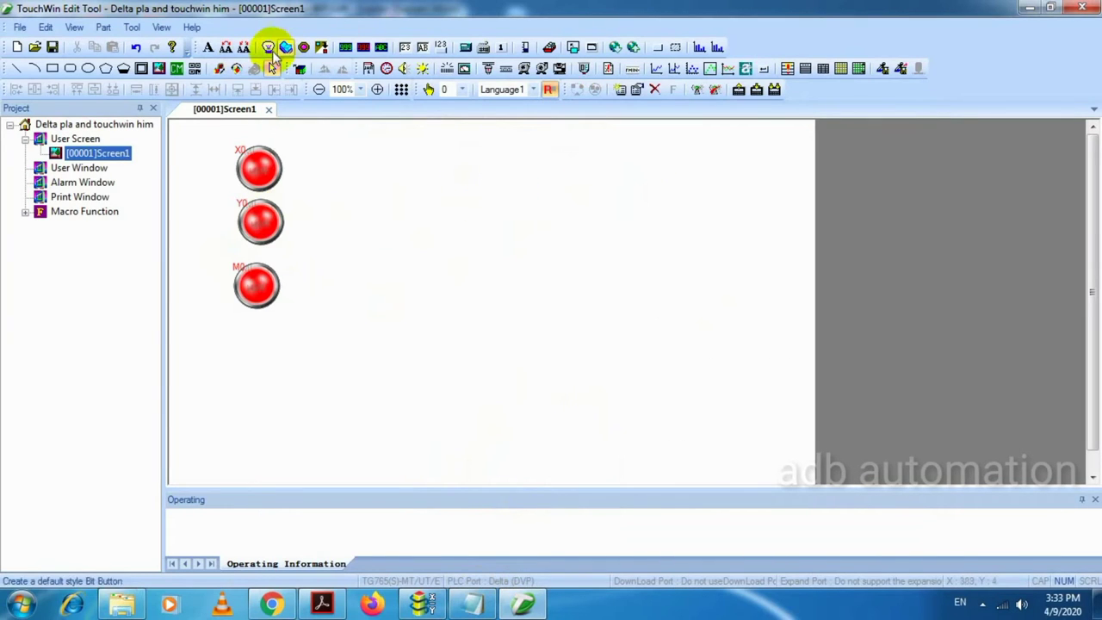
pyautogui.click(270, 48)
pyautogui.click(245, 317)
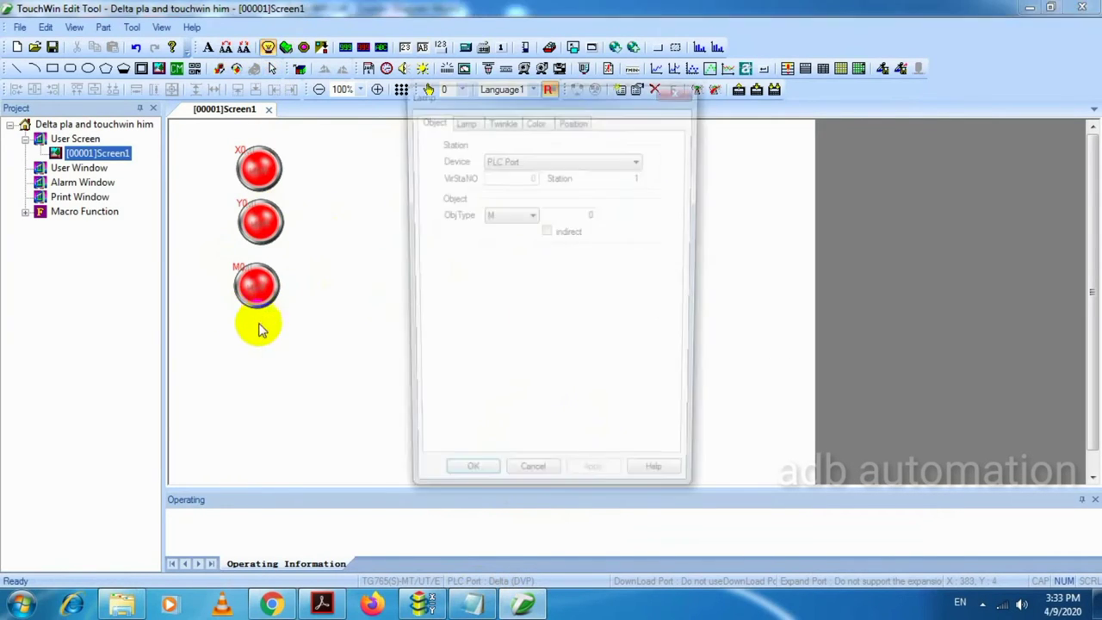
pyautogui.click(531, 215)
pyautogui.click(491, 270)
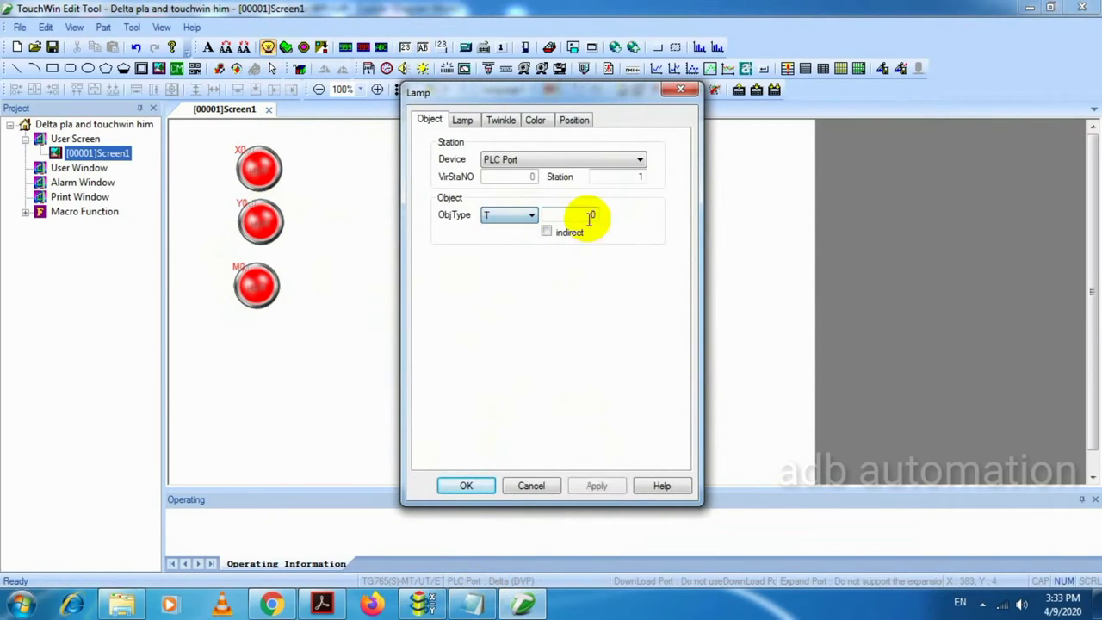
pyautogui.moveTo(591, 215); pyautogui.dragTo(626, 222)
pyautogui.write('1')
pyautogui.click(466, 486)
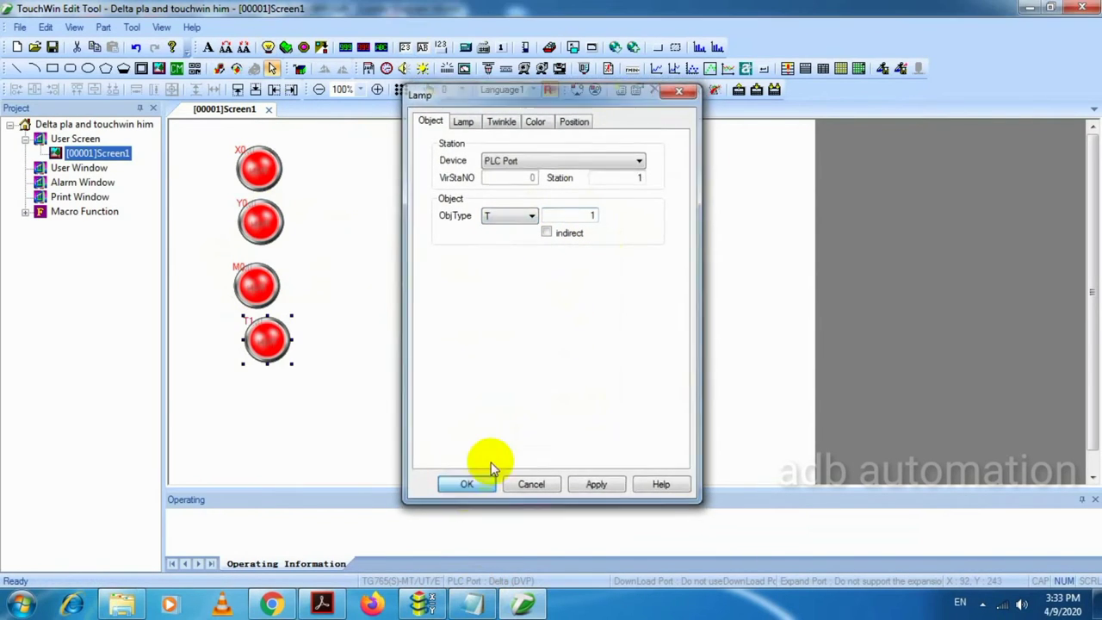
# - Look up the counter bit in the notes and place a lamp with object C2 below the T1 lamp
pyautogui.click(471, 602)
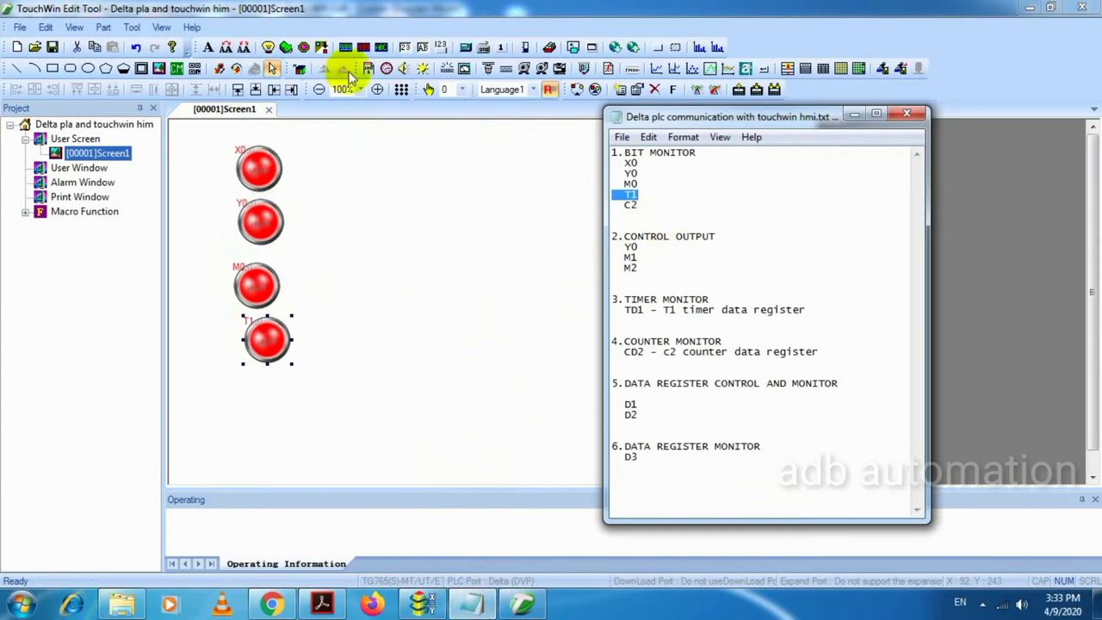
pyautogui.click(268, 47)
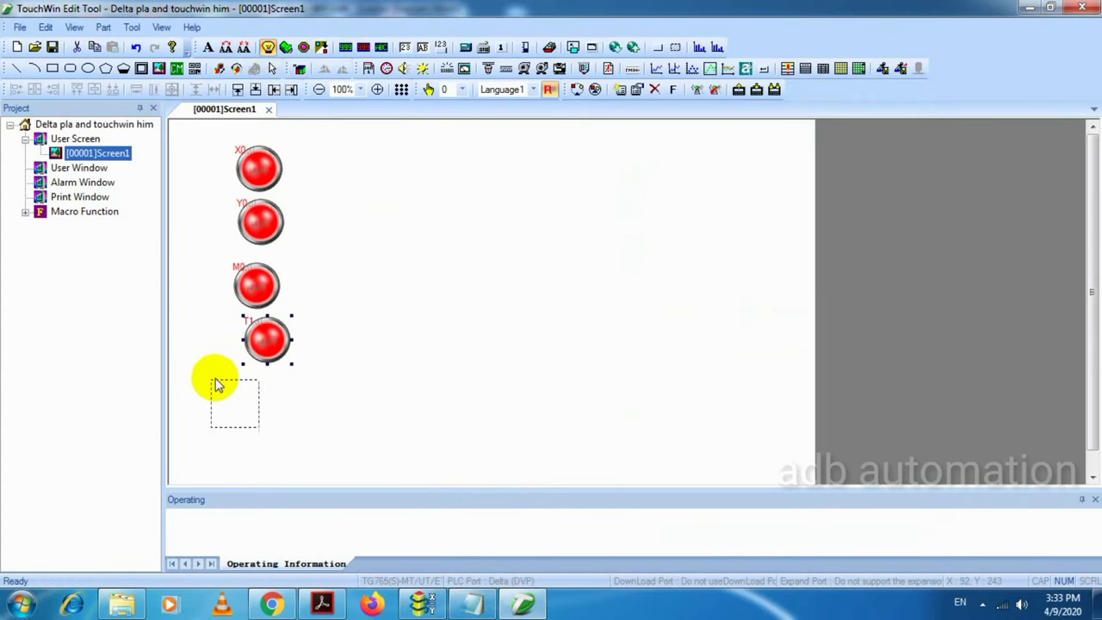
pyautogui.click(239, 383)
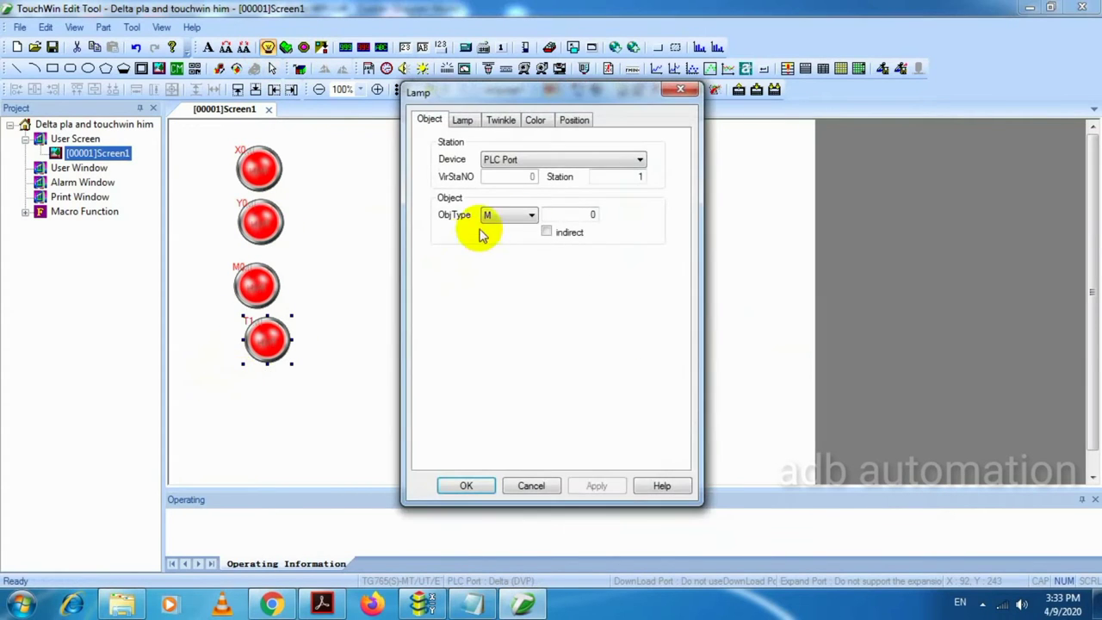
pyautogui.doubleClick(577, 213)
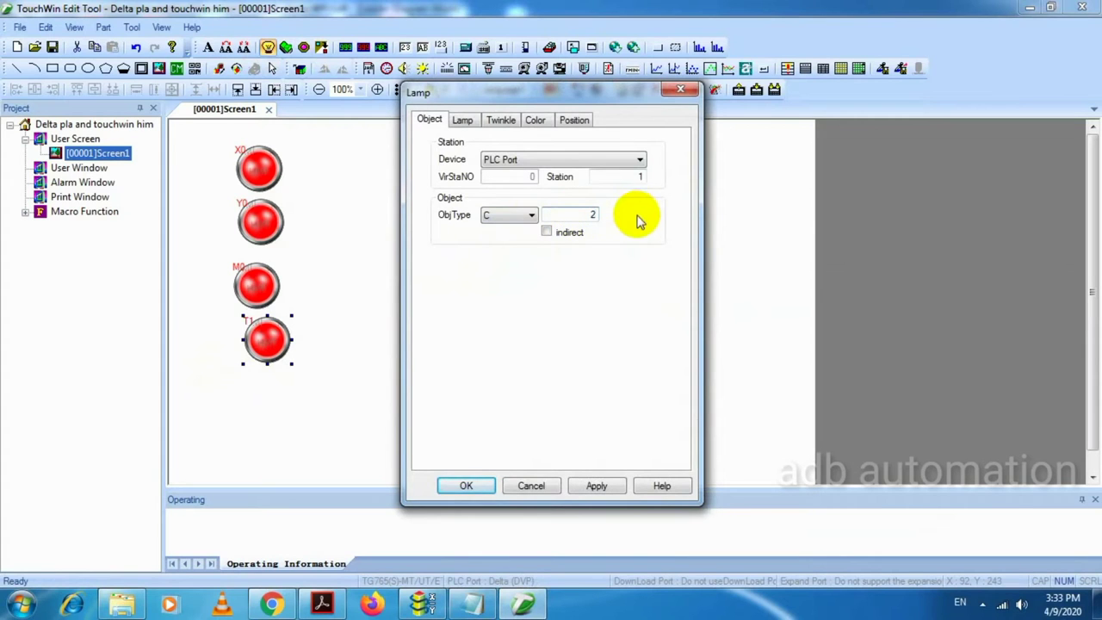
pyautogui.click(470, 485)
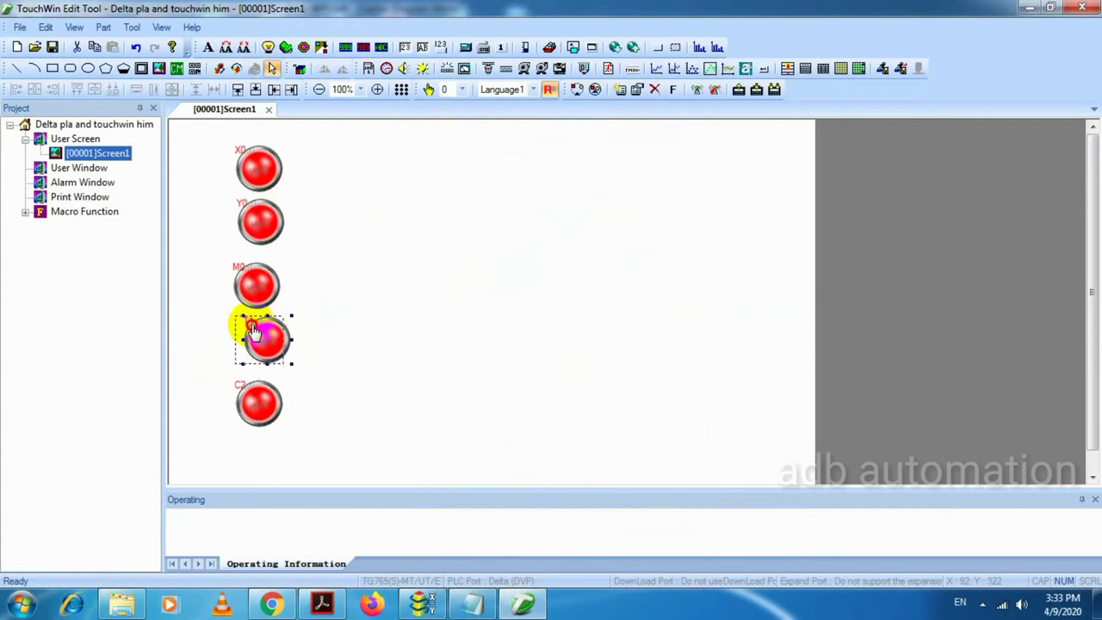
# - Shift the T1 lamp into the lamp column and align the left edges of all five lamps
pyautogui.moveTo(246, 334); pyautogui.dragTo(244, 332)
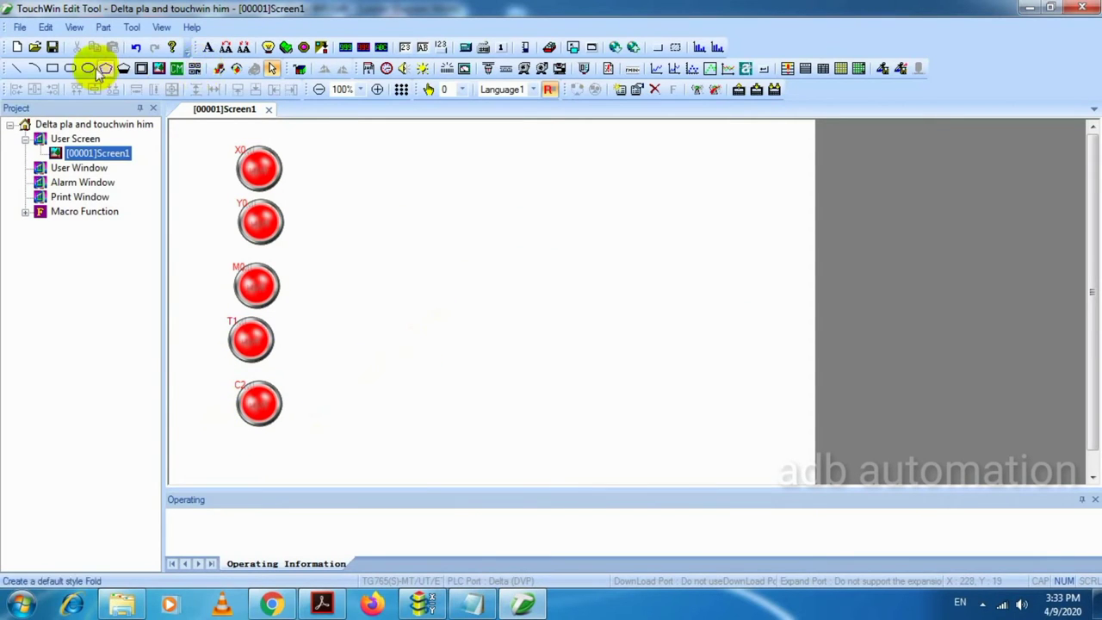
pyautogui.moveTo(193, 128); pyautogui.dragTo(356, 465)
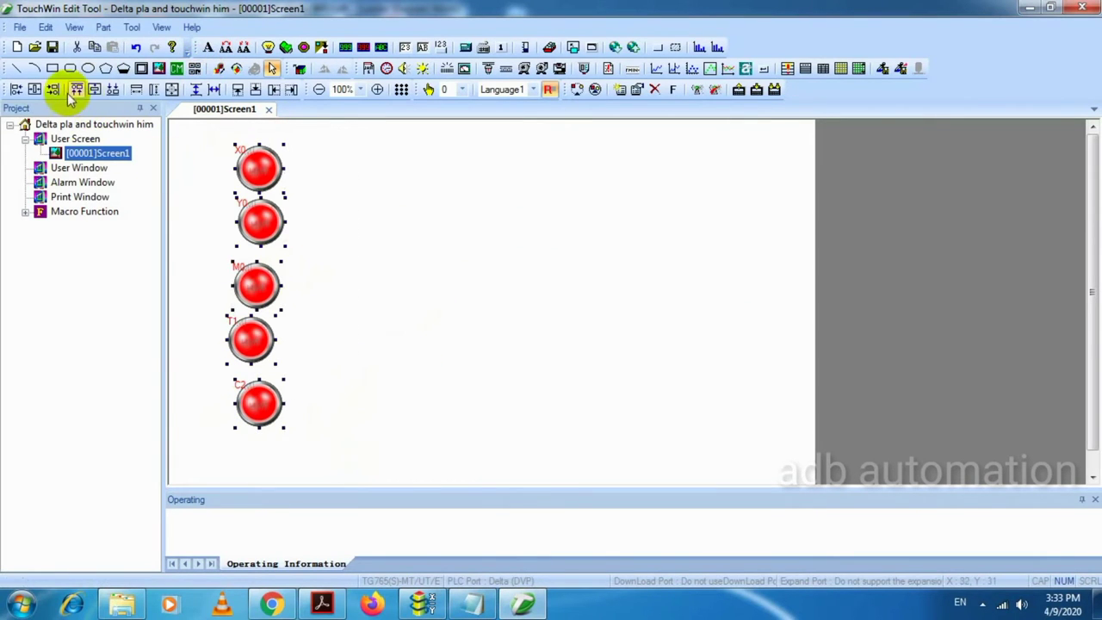
pyautogui.click(17, 89)
# - Place a text string reading X0 to the left of the X0 lamp
pyautogui.click(208, 46)
pyautogui.click(189, 163)
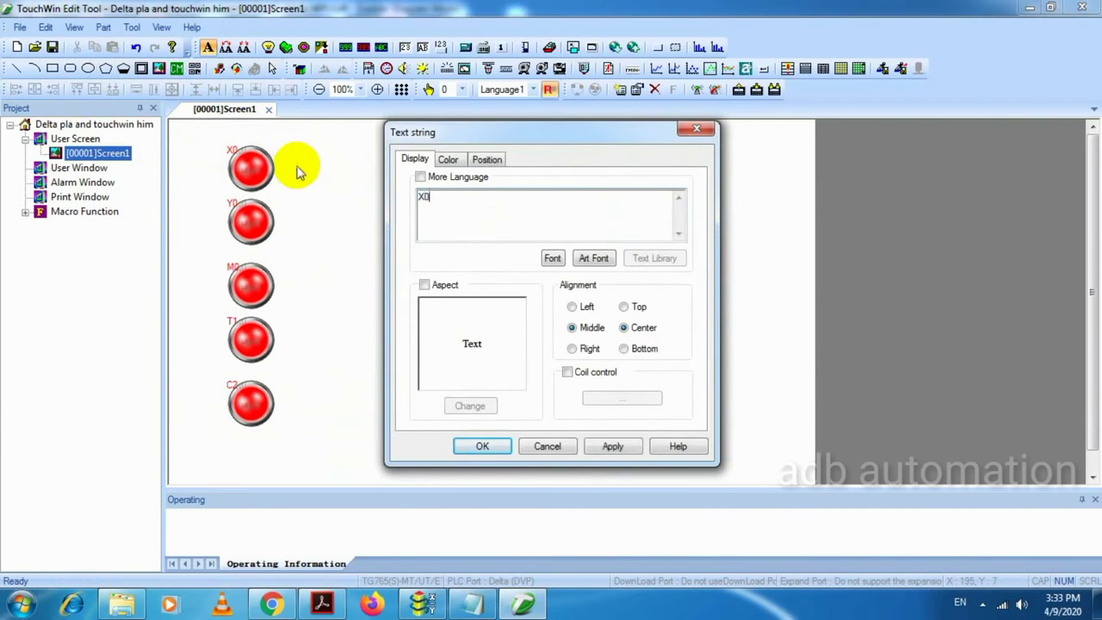
pyautogui.click(483, 446)
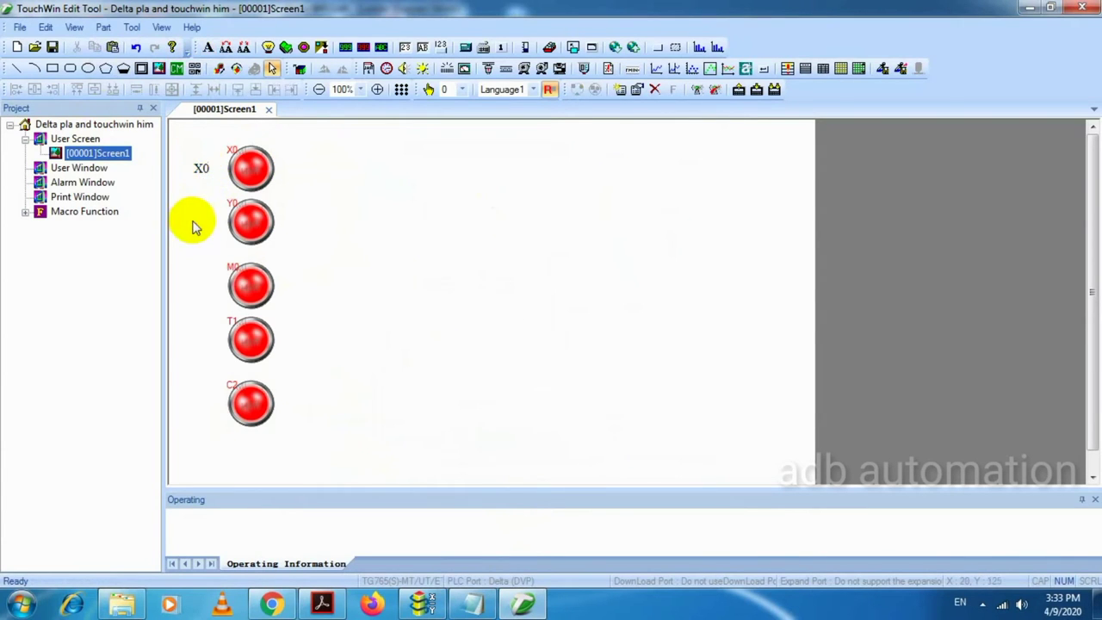
# - Place a copy of the X0 label beside the Y0 lamp and change its text to Y0
pyautogui.moveTo(211, 178); pyautogui.dragTo(202, 225)
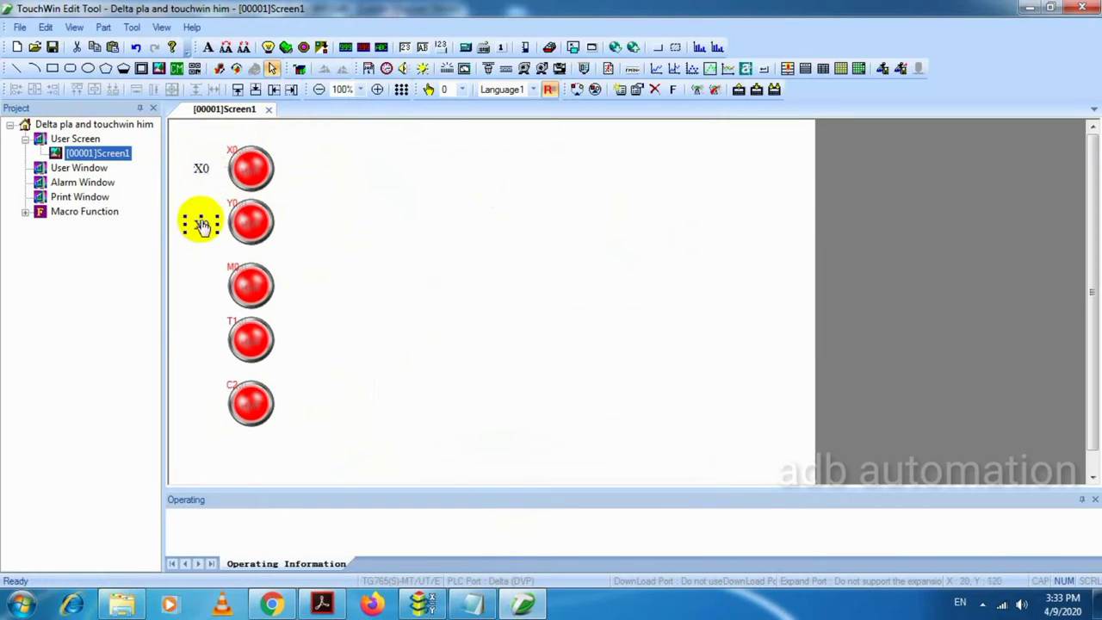
pyautogui.doubleClick(202, 226)
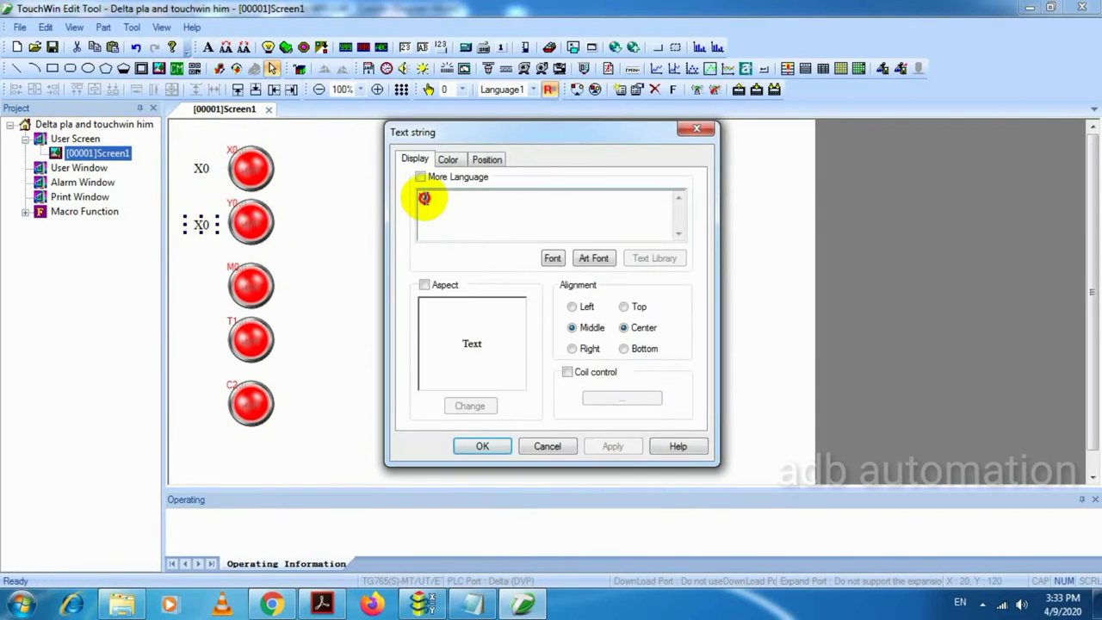
pyautogui.write('y0')
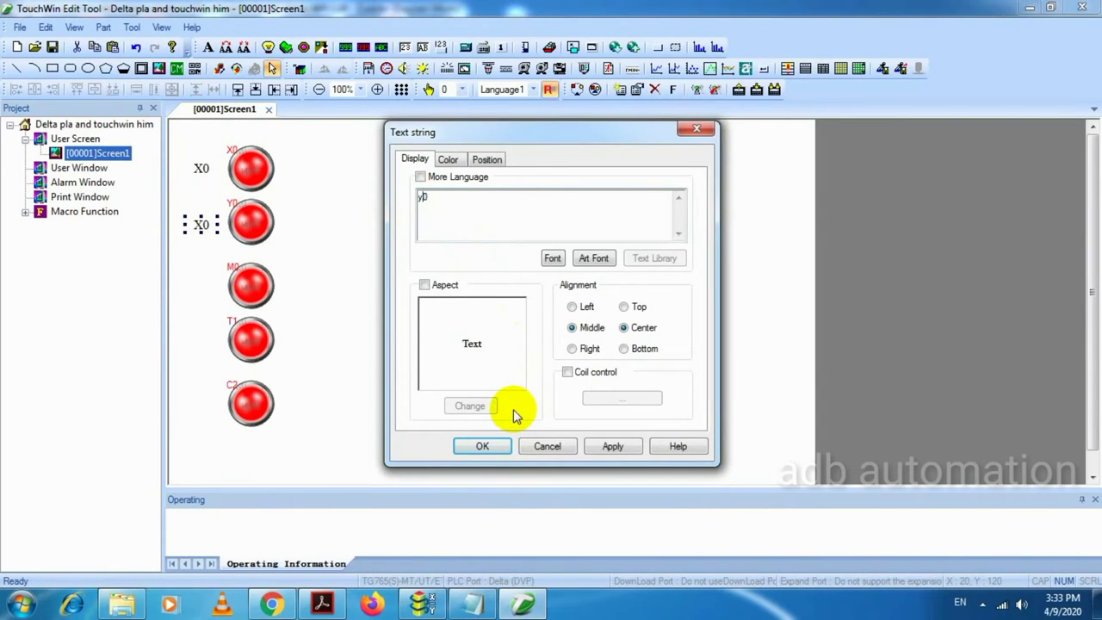
pyautogui.click(486, 446)
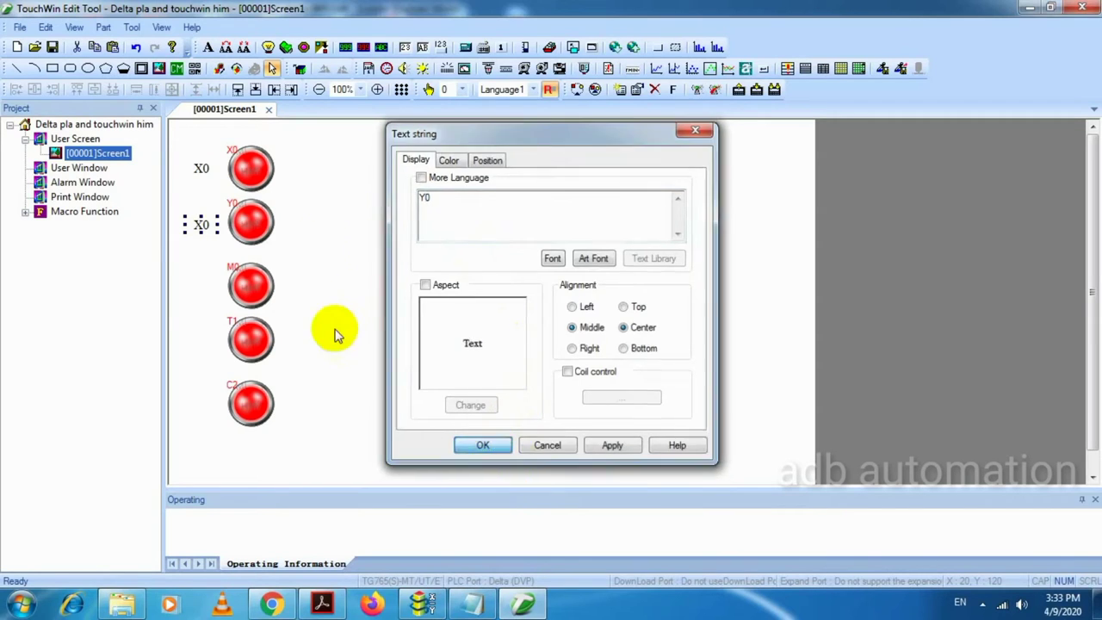
# - Place another copy of the X0 label beside the M0 lamp and change its text to M0
pyautogui.moveTo(216, 180); pyautogui.dragTo(215, 271)
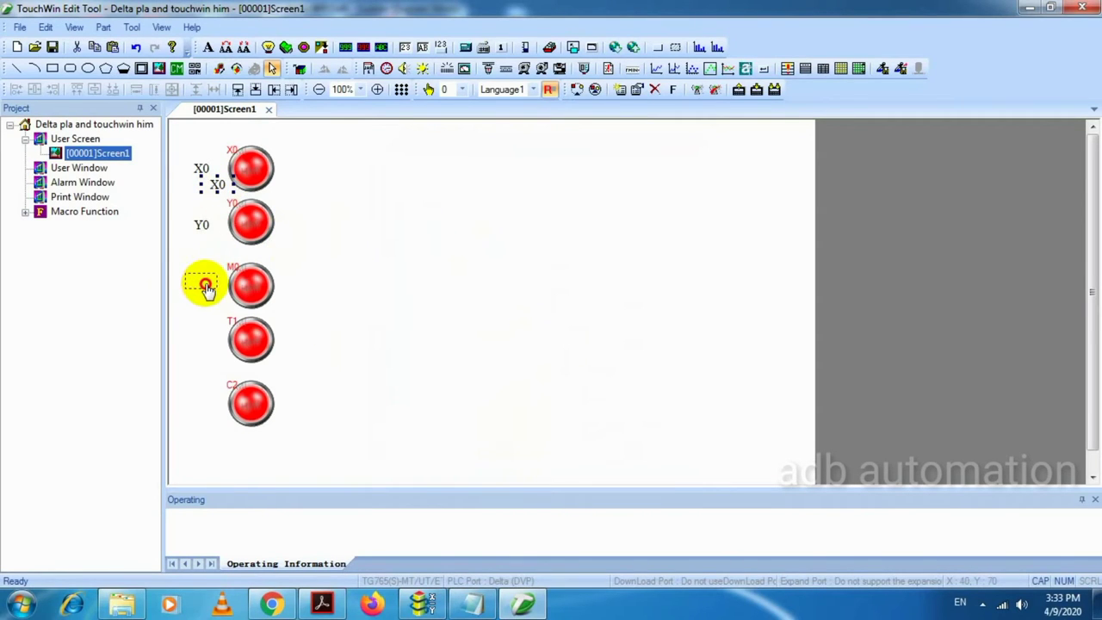
pyautogui.doubleClick(200, 283)
pyautogui.doubleClick(423, 198)
pyautogui.write('M0')
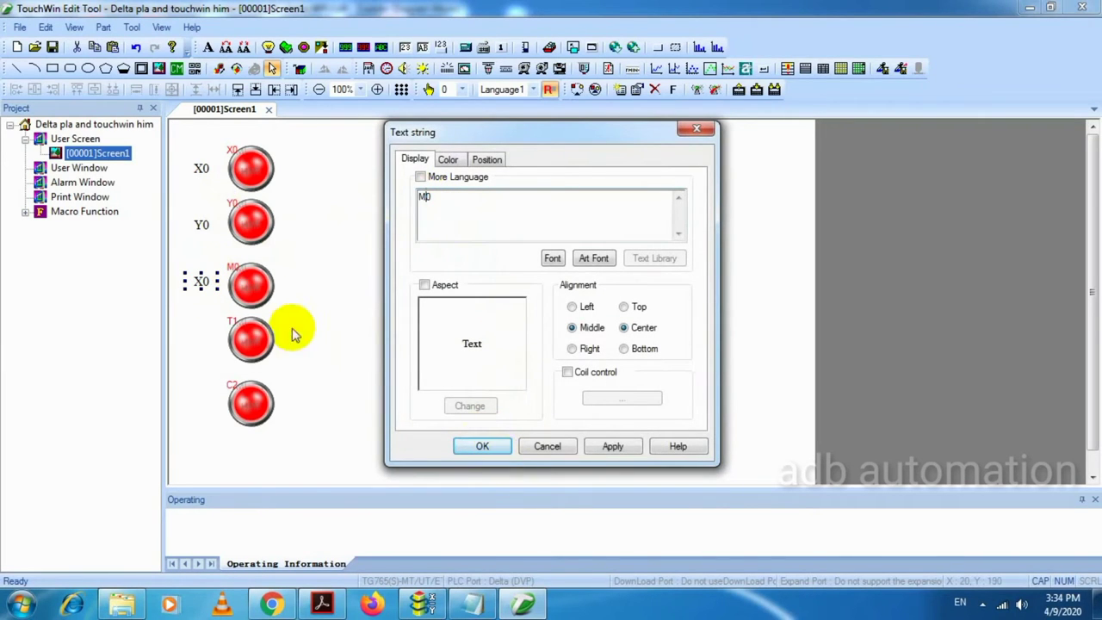
pyautogui.click(501, 448)
# - Paste a further X0 label, move it beside the T1 lamp and change its text to T1
pyautogui.hotkey('ctrl', 'v')
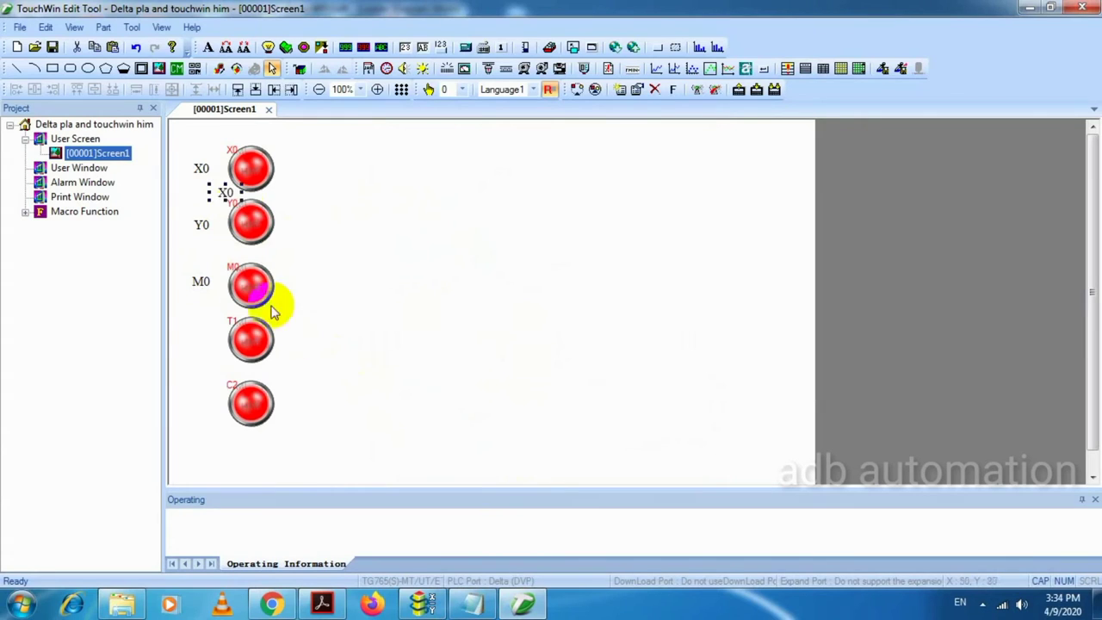
pyautogui.moveTo(222, 186); pyautogui.dragTo(214, 340)
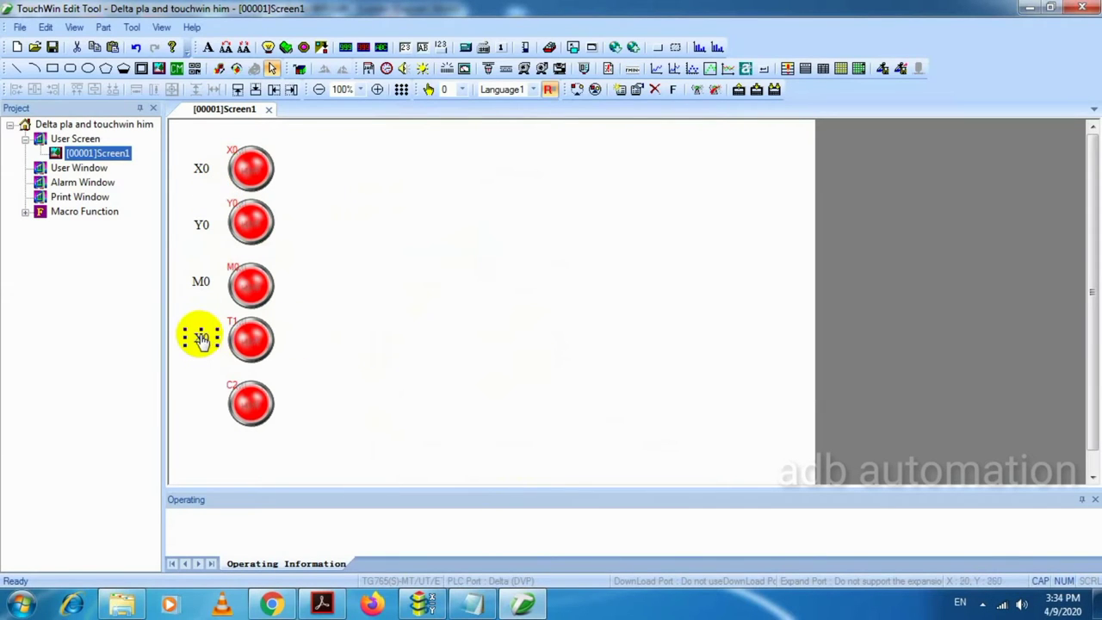
pyautogui.doubleClick(207, 339)
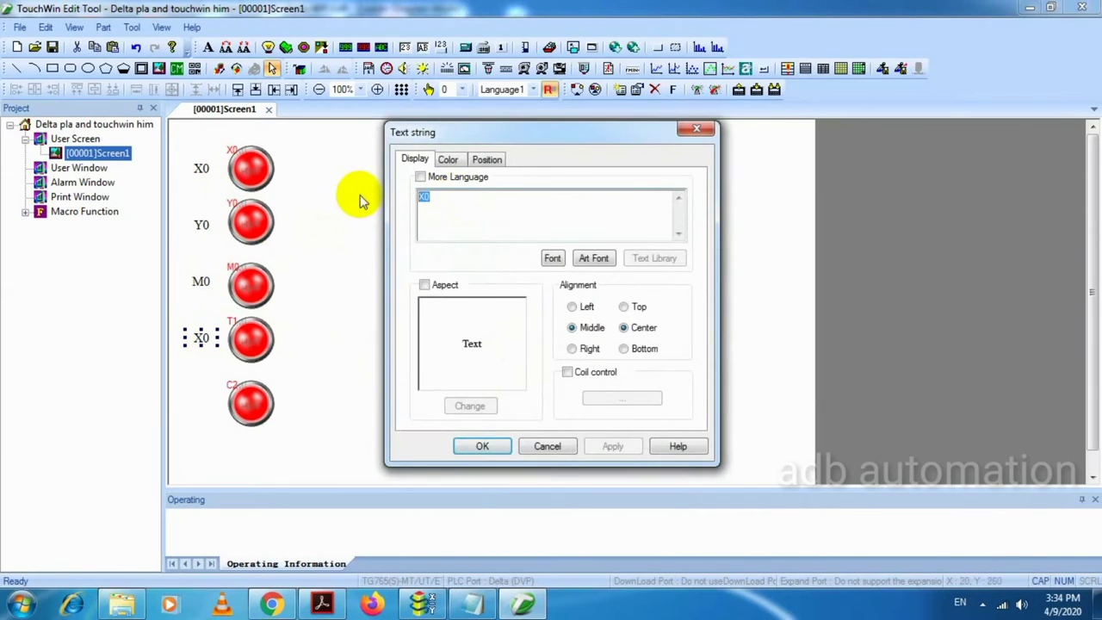
pyautogui.write('T1')
pyautogui.click(482, 446)
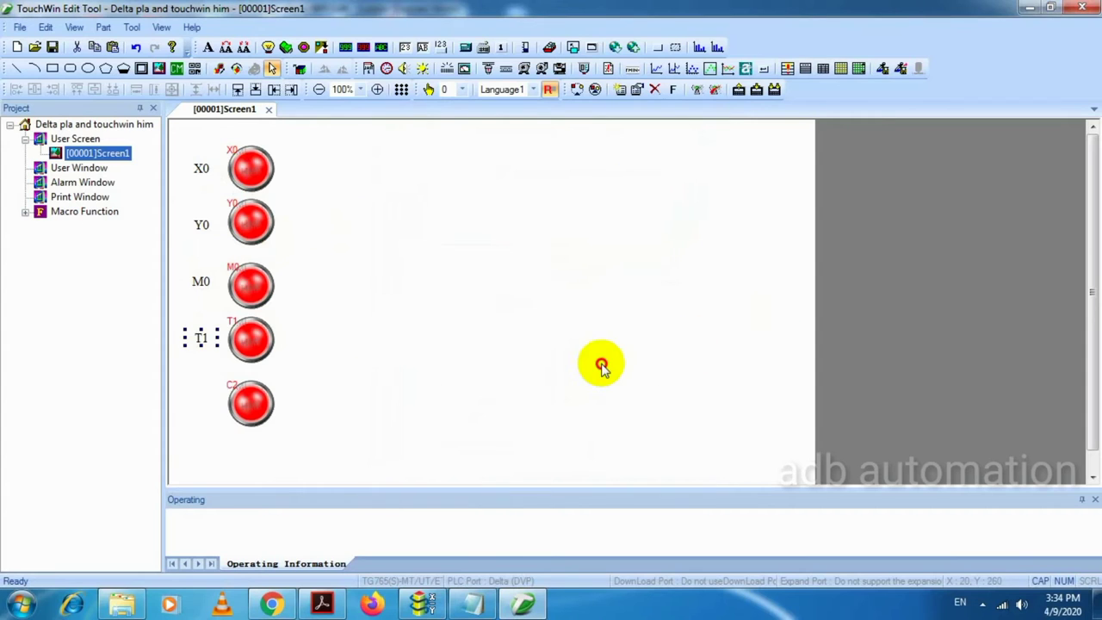
# - Add a text string reading C2 beside the C2 lamp and line up the five labels in one column
pyautogui.click(208, 46)
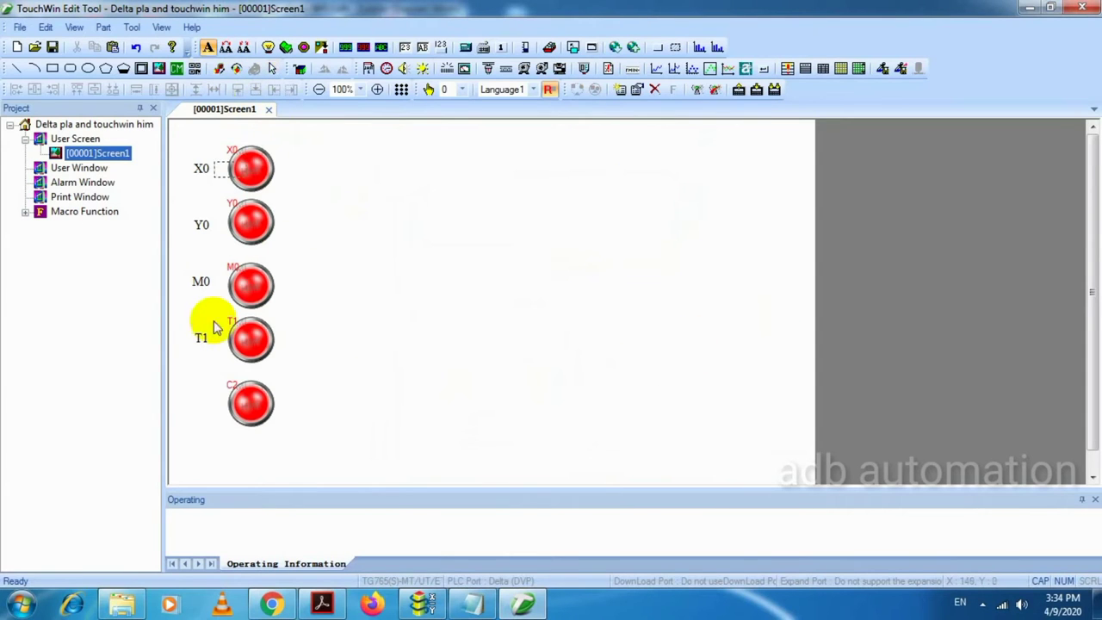
pyautogui.click(183, 397)
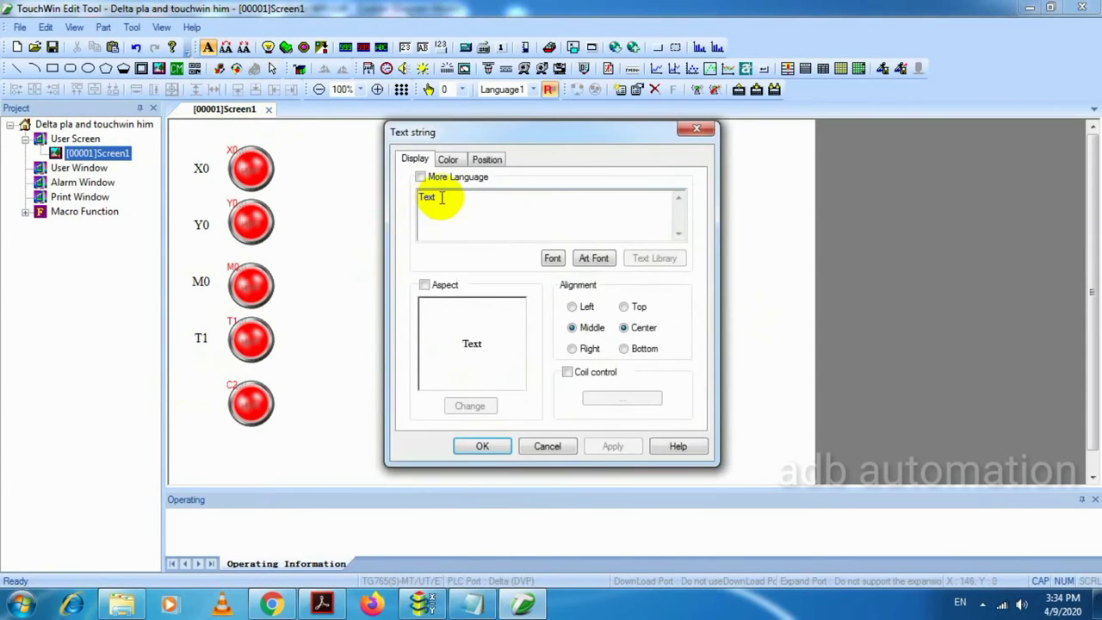
pyautogui.doubleClick(442, 197)
pyautogui.write('C2')
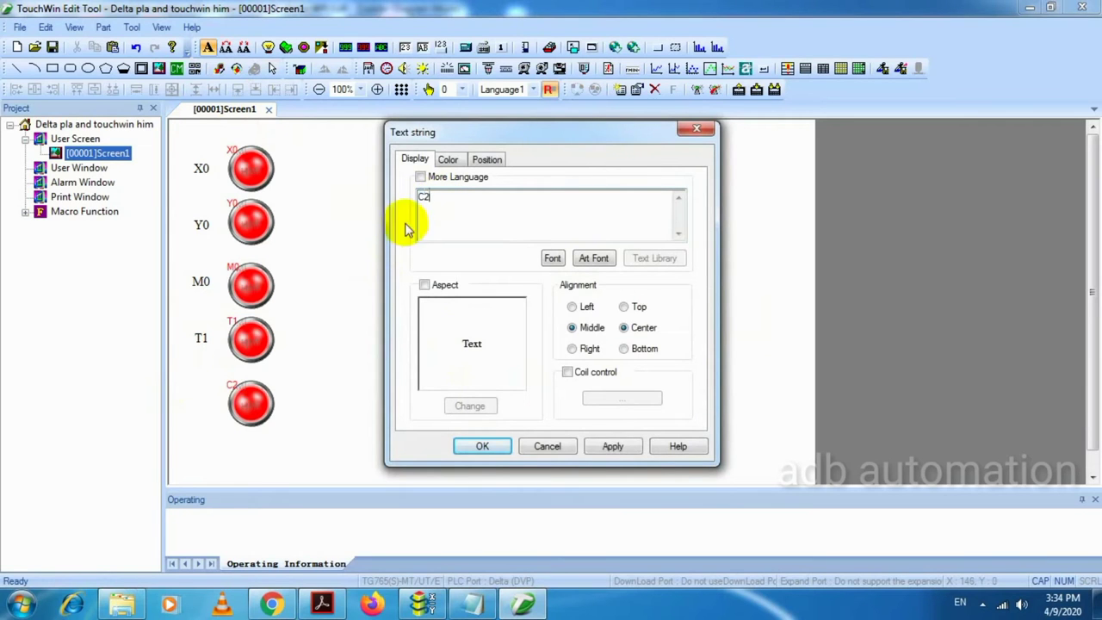
pyautogui.click(482, 446)
pyautogui.moveTo(175, 136); pyautogui.dragTo(222, 452)
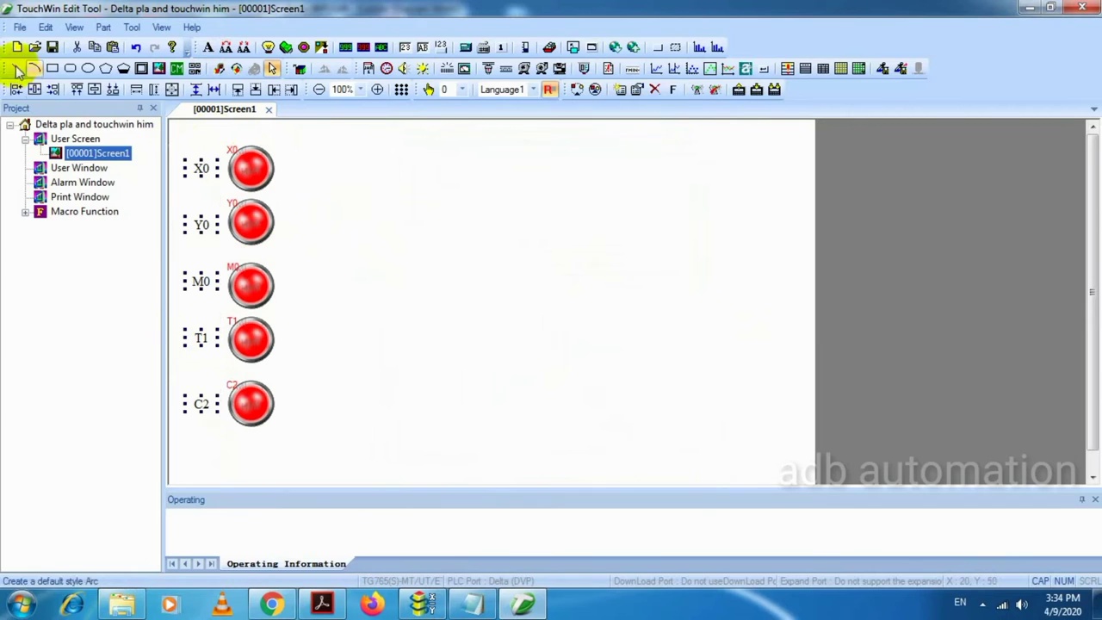
pyautogui.click(334, 177)
# - Move all five lamps and their labels down together to free space for a heading above them
pyautogui.moveTo(177, 140); pyautogui.dragTo(315, 442)
pyautogui.press('Down')
pyautogui.press('Down')
pyautogui.press('Down')
pyautogui.press('Down')
pyautogui.press('Down')
pyautogui.press('Down')
pyautogui.press('Down')
pyautogui.press('Down')
pyautogui.press('Down')
pyautogui.press('Down')
pyautogui.press('Down')
pyautogui.press('Down')
pyautogui.press('Down')
pyautogui.press('Down')
pyautogui.press('Down')
pyautogui.press('Down')
pyautogui.press('Down')
pyautogui.press('Down')
pyautogui.press('Down')
pyautogui.press('Down')
pyautogui.press('Down')
pyautogui.press('Down')
pyautogui.press('Down')
pyautogui.press('Down')
pyautogui.press('Down')
pyautogui.press('Down')
pyautogui.press('Down')
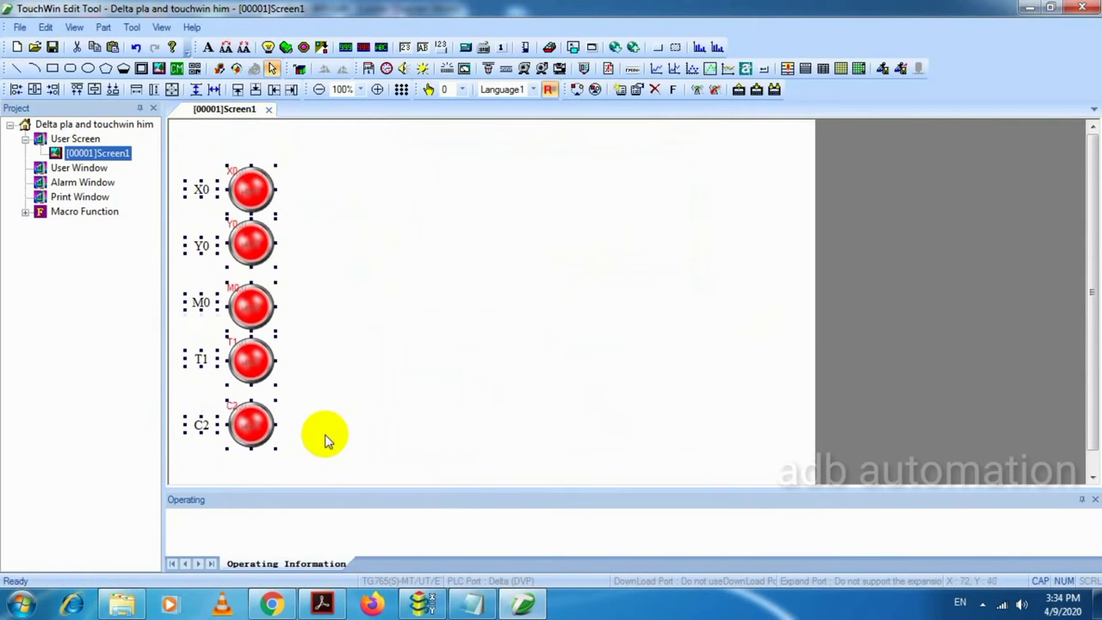
pyautogui.click(271, 150)
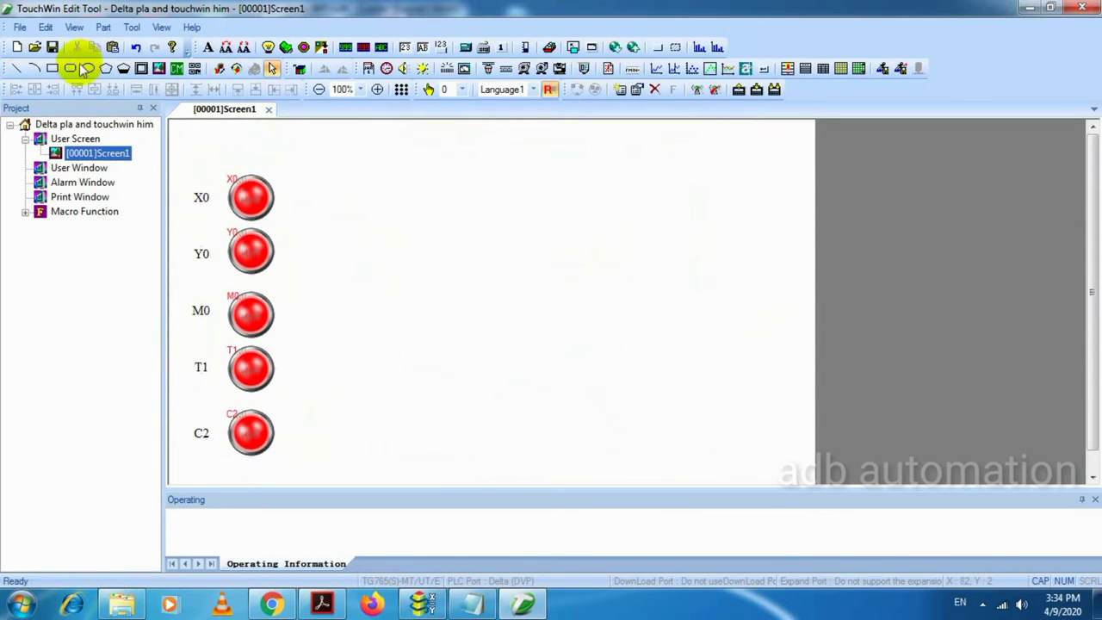
# - Add a text string above the lamp column with the heading BIT MONITOR from the notes
pyautogui.click(209, 47)
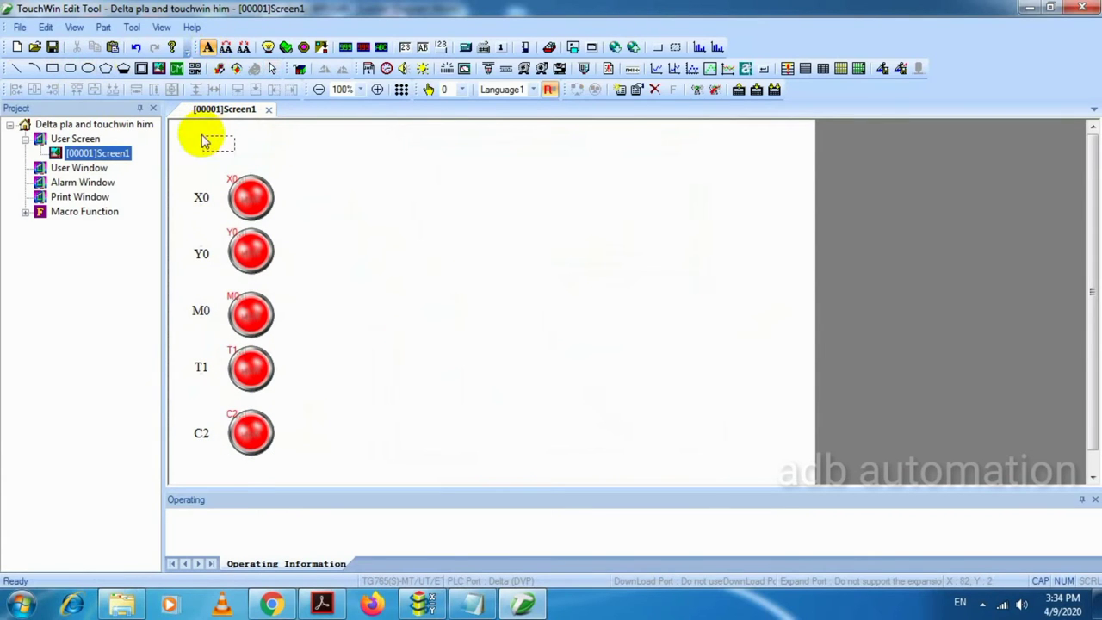
pyautogui.click(204, 142)
pyautogui.click(474, 601)
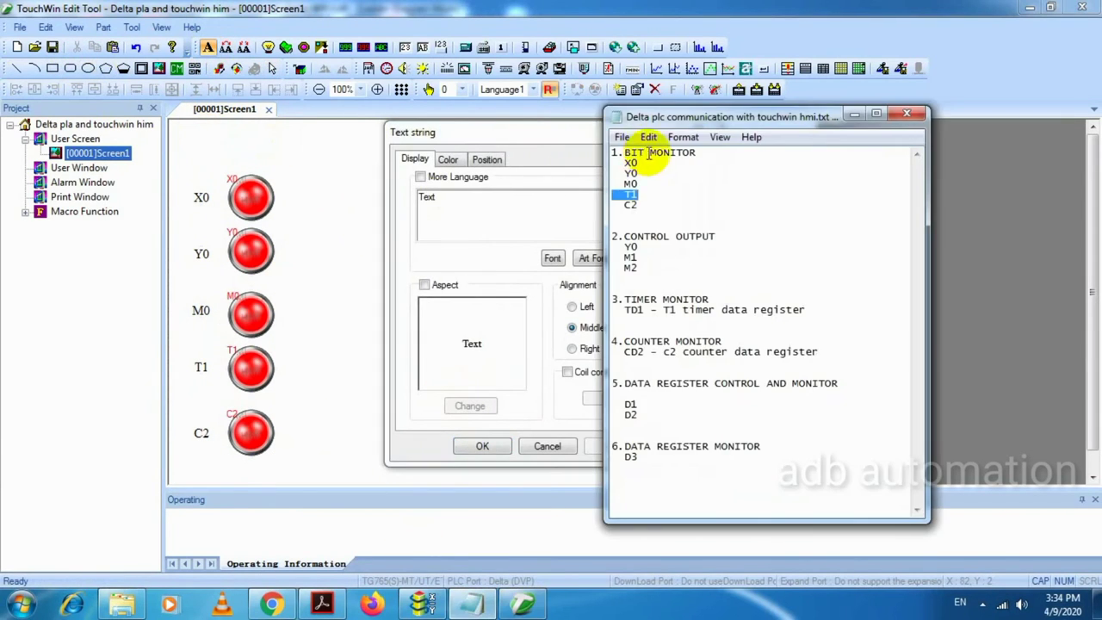
pyautogui.click(269, 196)
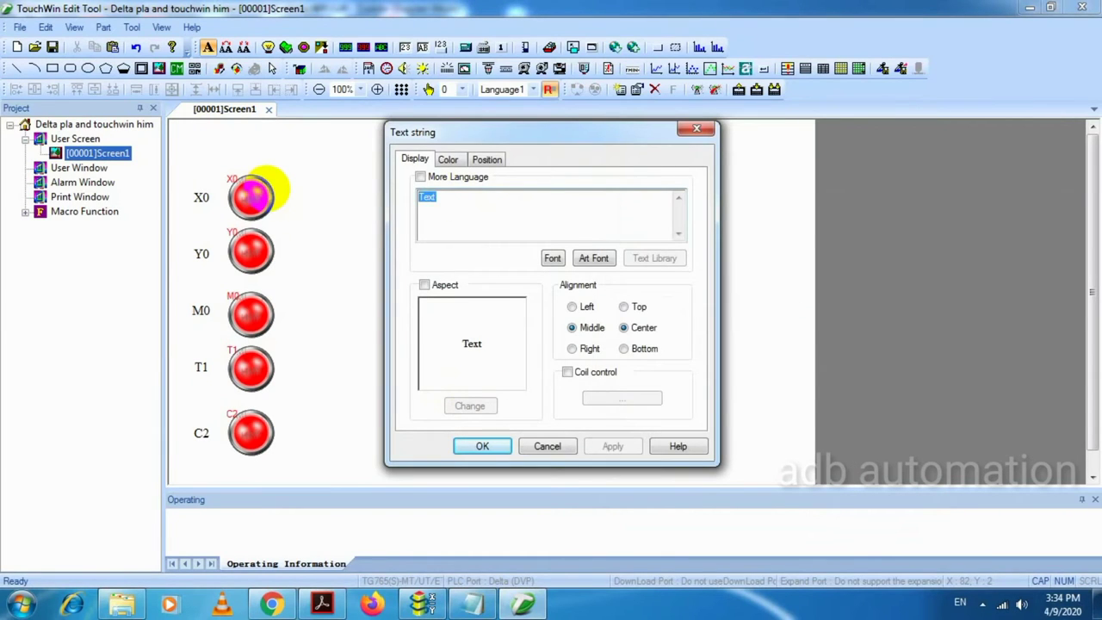
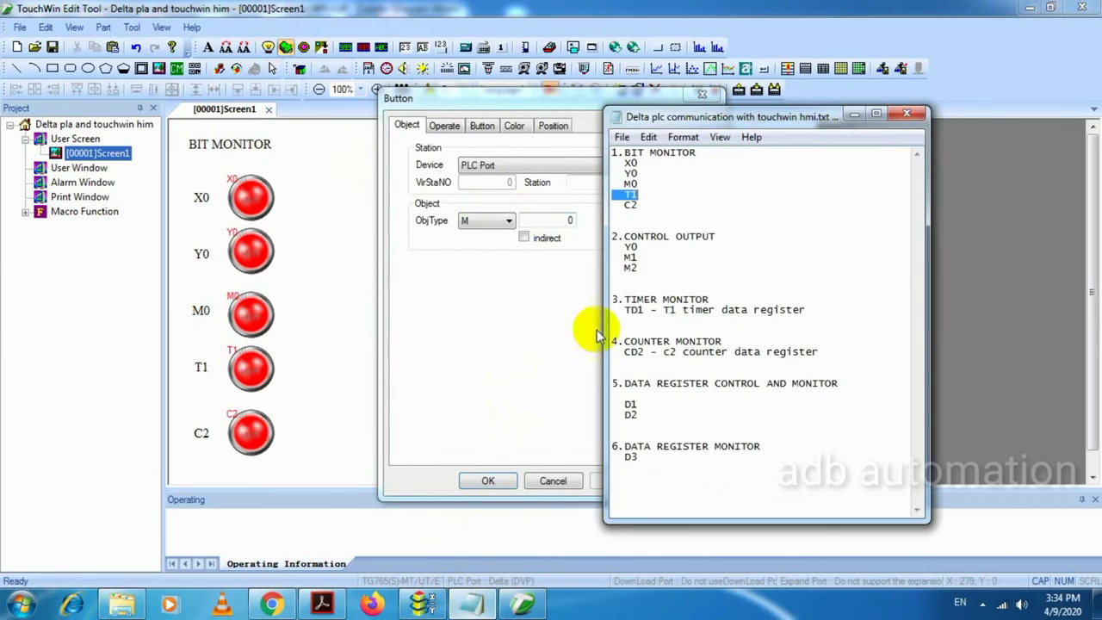
# - Assign the new button beside the X0 lamp to object type Y, address 0, on the PLC port
pyautogui.click(506, 220)
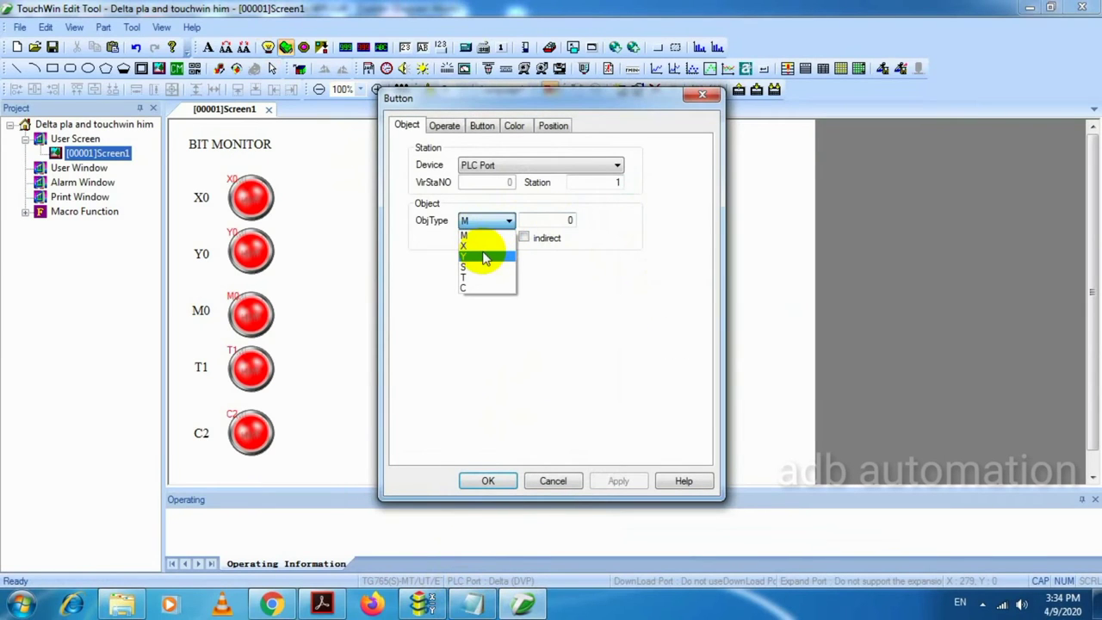
pyautogui.click(483, 256)
pyautogui.click(487, 475)
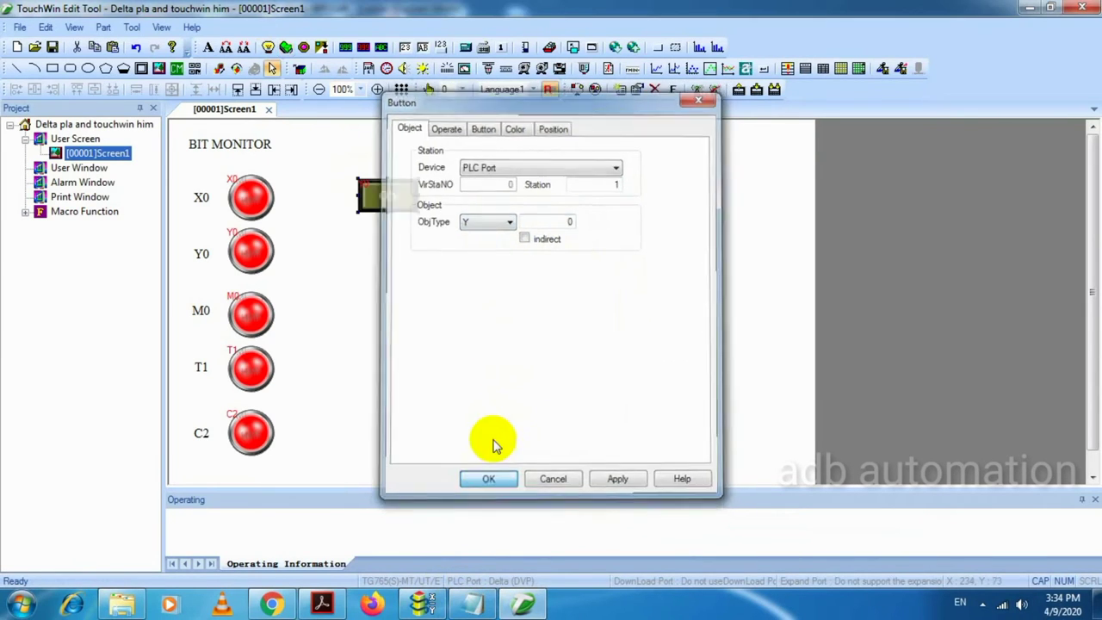
# - Check the control output list in the notes and set the Y0 button's operation to Reverse
pyautogui.click(471, 602)
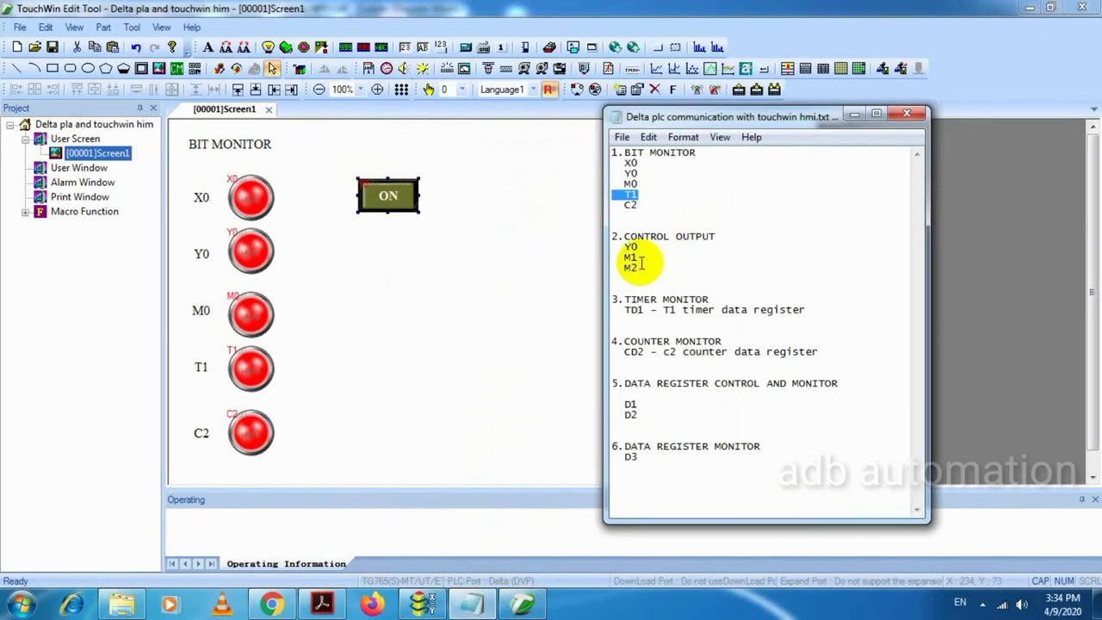
pyautogui.click(549, 301)
pyautogui.doubleClick(401, 197)
pyautogui.click(444, 125)
pyautogui.click(535, 167)
pyautogui.click(490, 478)
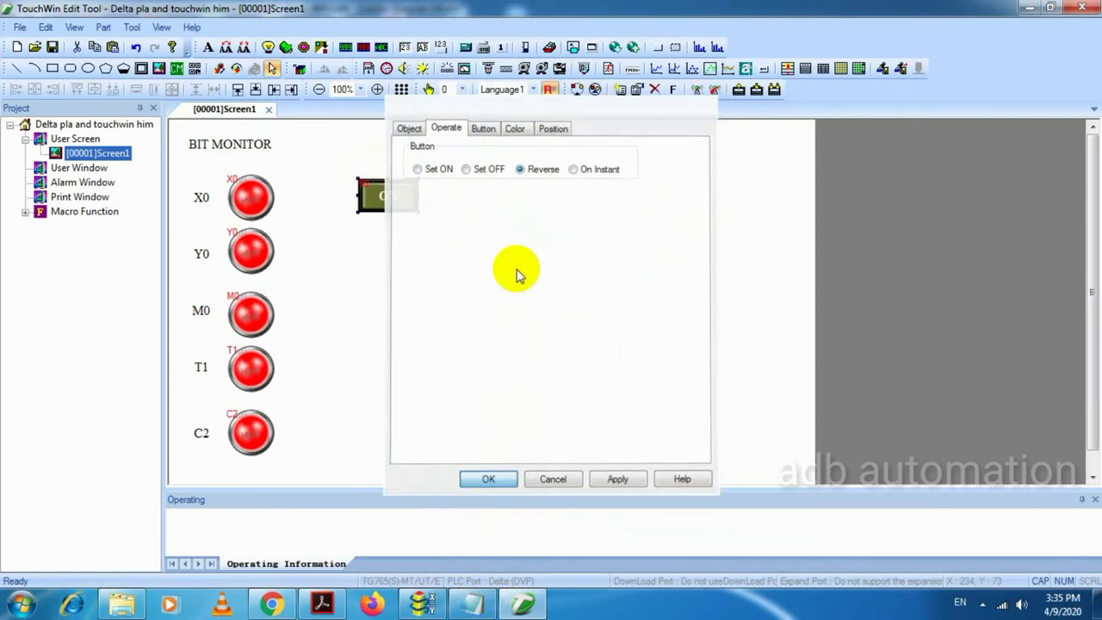
# - Place a second button below the Y0 button and assign it to M1
pyautogui.click(286, 46)
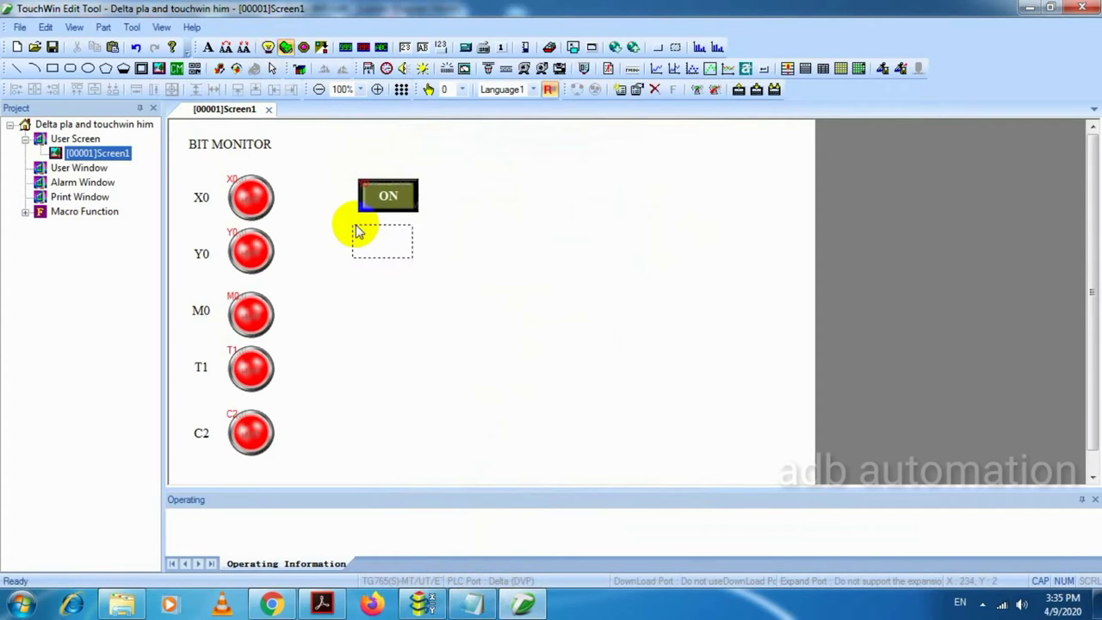
pyautogui.click(360, 231)
pyautogui.click(701, 96)
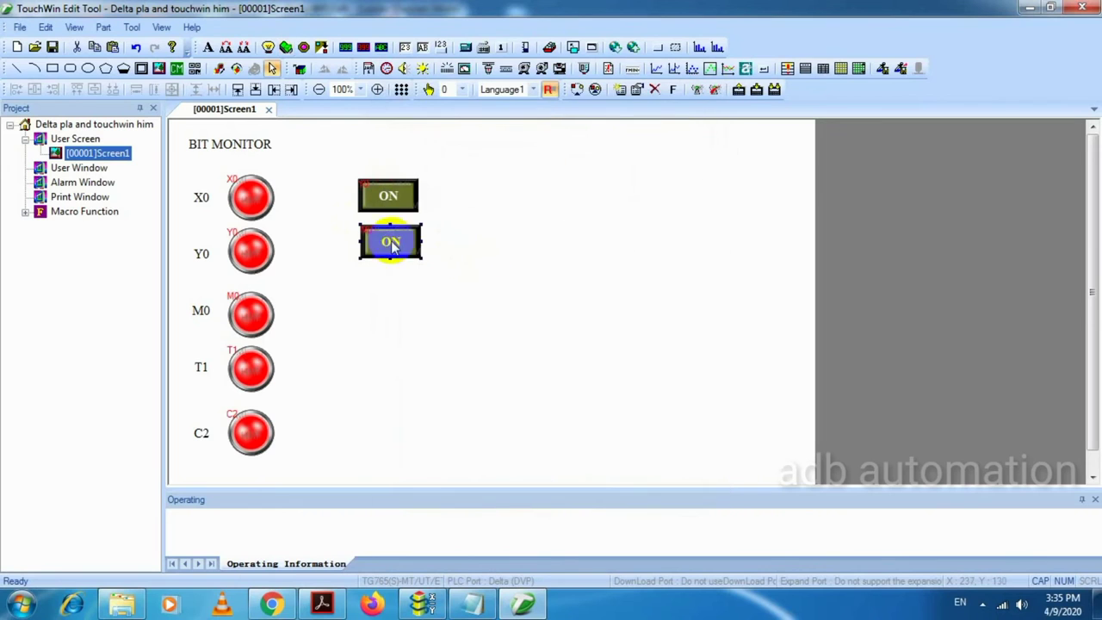
pyautogui.doubleClick(381, 240)
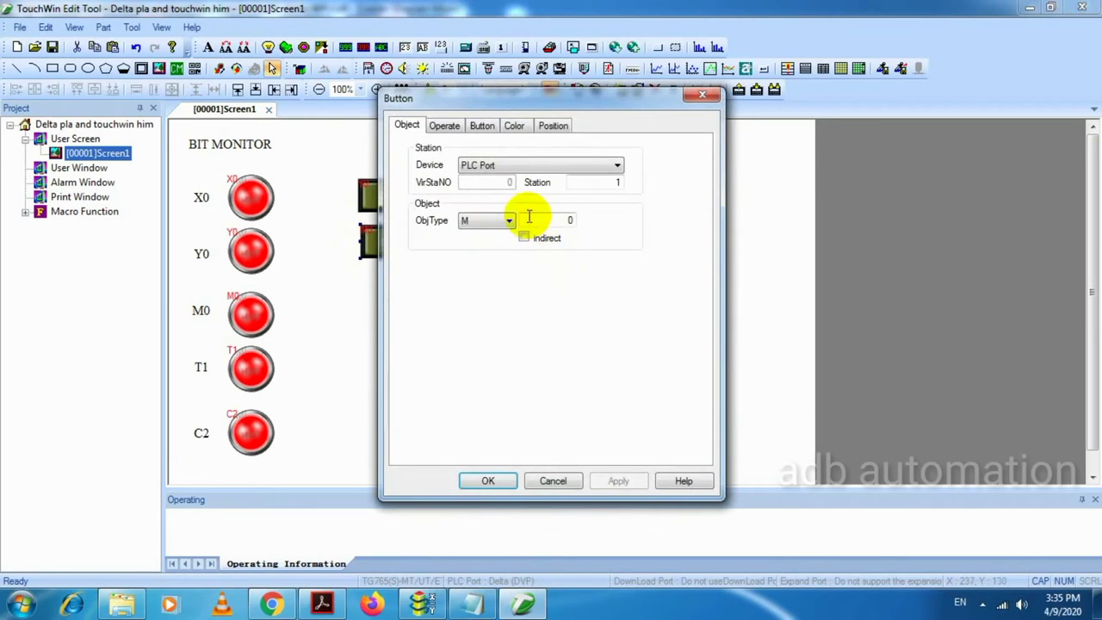
pyautogui.write('1')
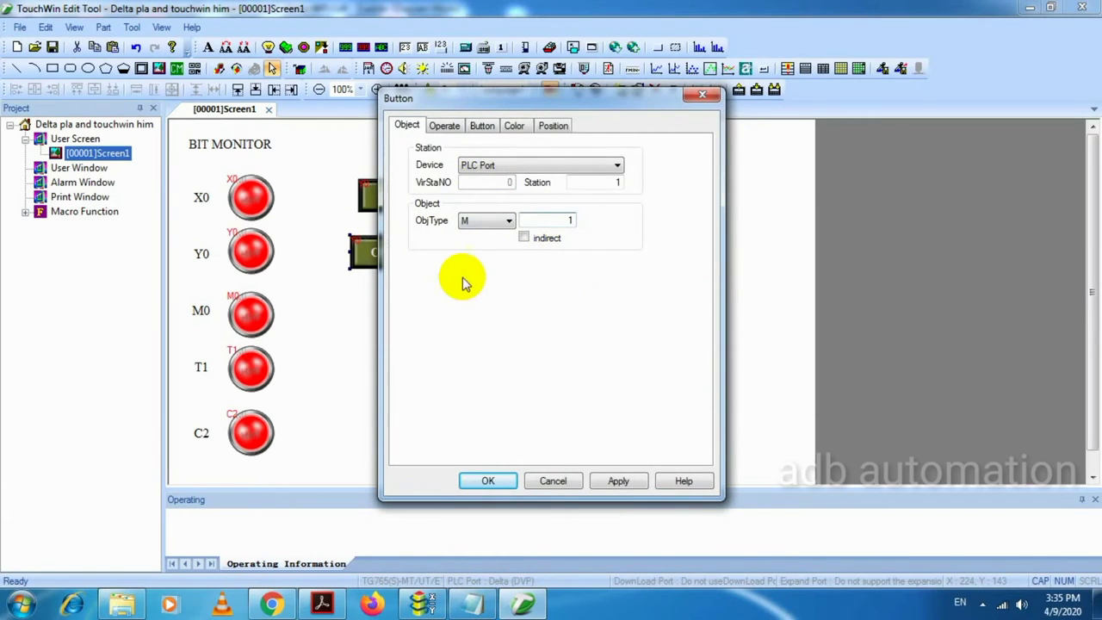
pyautogui.press('Return')
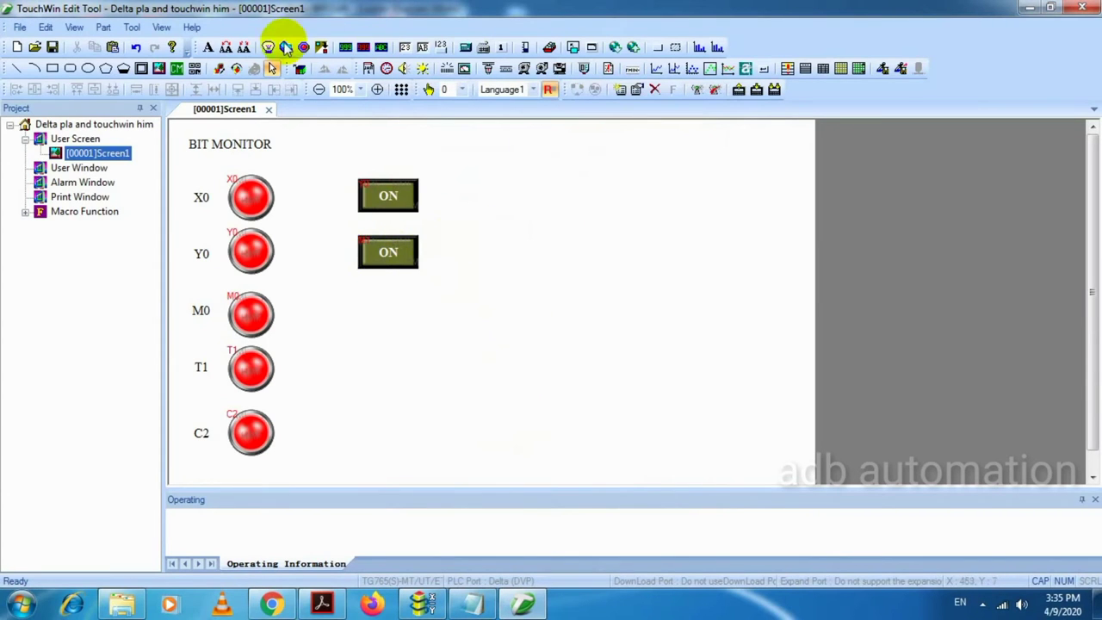
# - Place a third button below the M1 button and assign it to M2
pyautogui.click(285, 47)
pyautogui.click(350, 298)
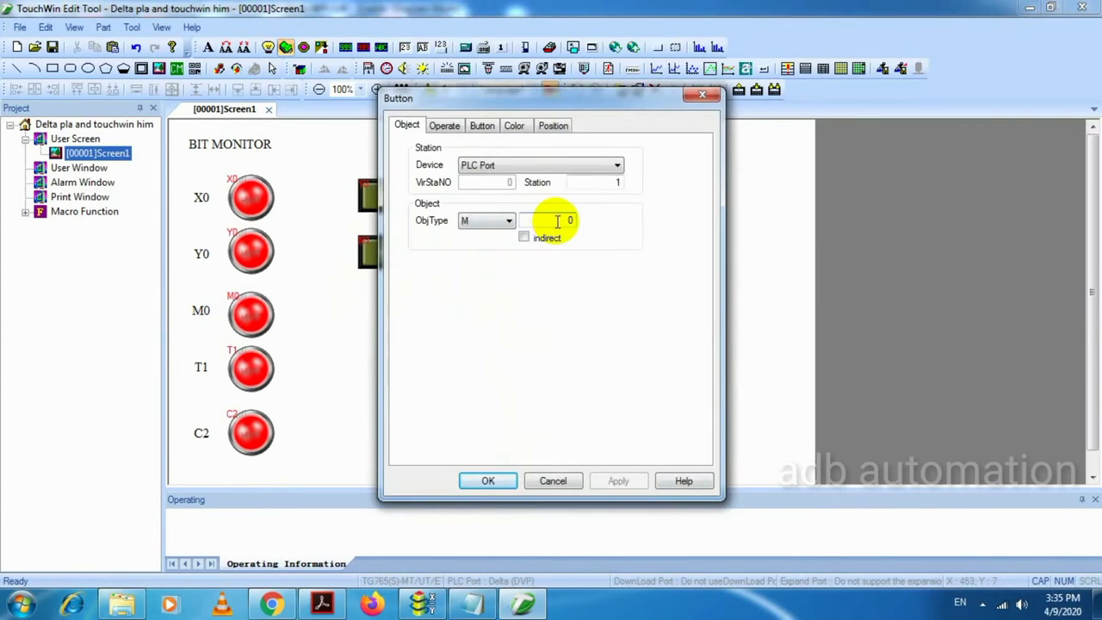
pyautogui.click(570, 222)
pyautogui.write('2')
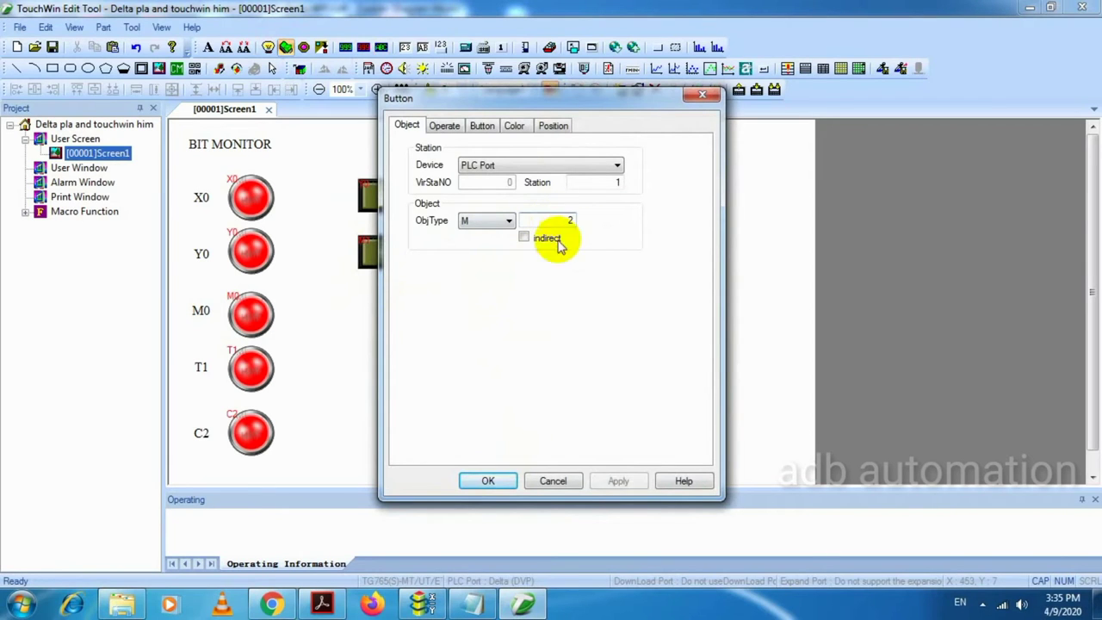
pyautogui.click(487, 476)
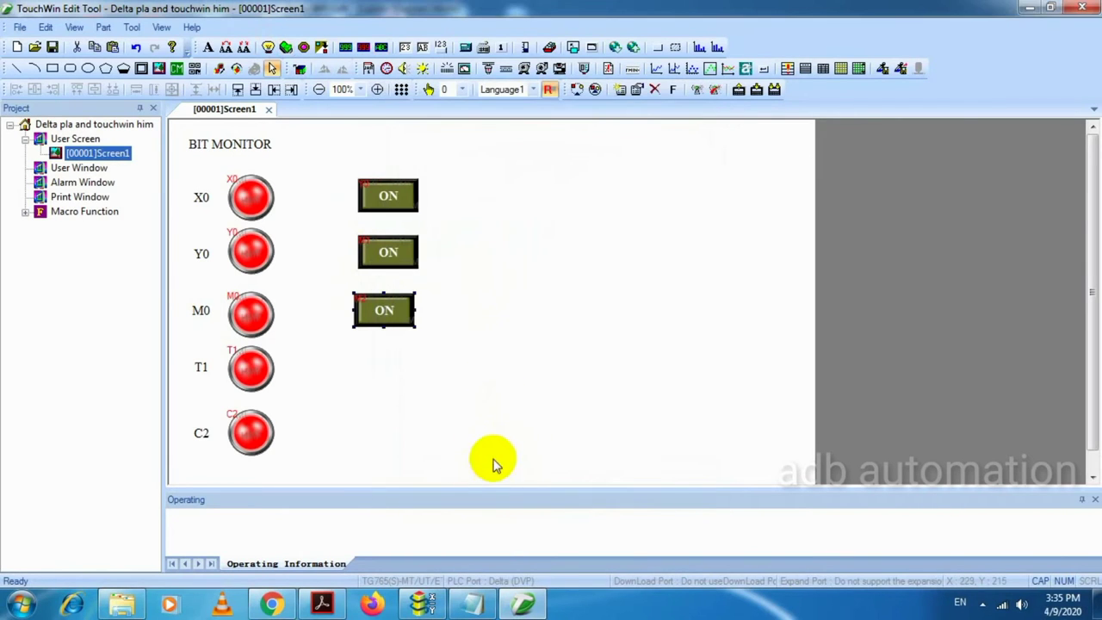
# - Check how M2 is used in the WPLSoft ladder program and set the M2 button's operation to On Instant
pyautogui.click(421, 603)
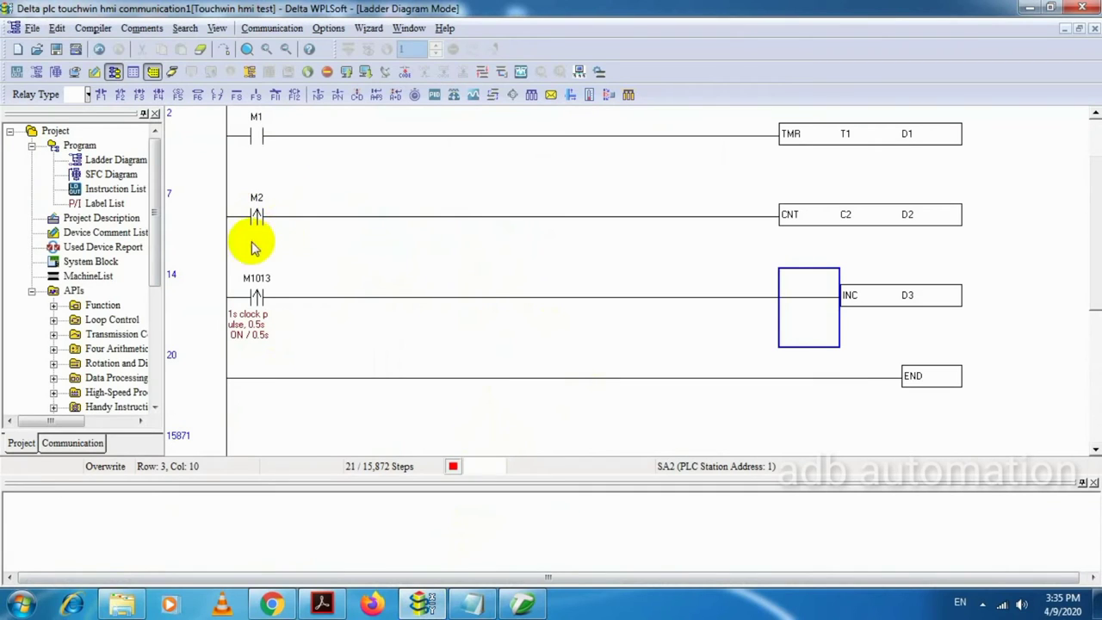
pyautogui.click(520, 602)
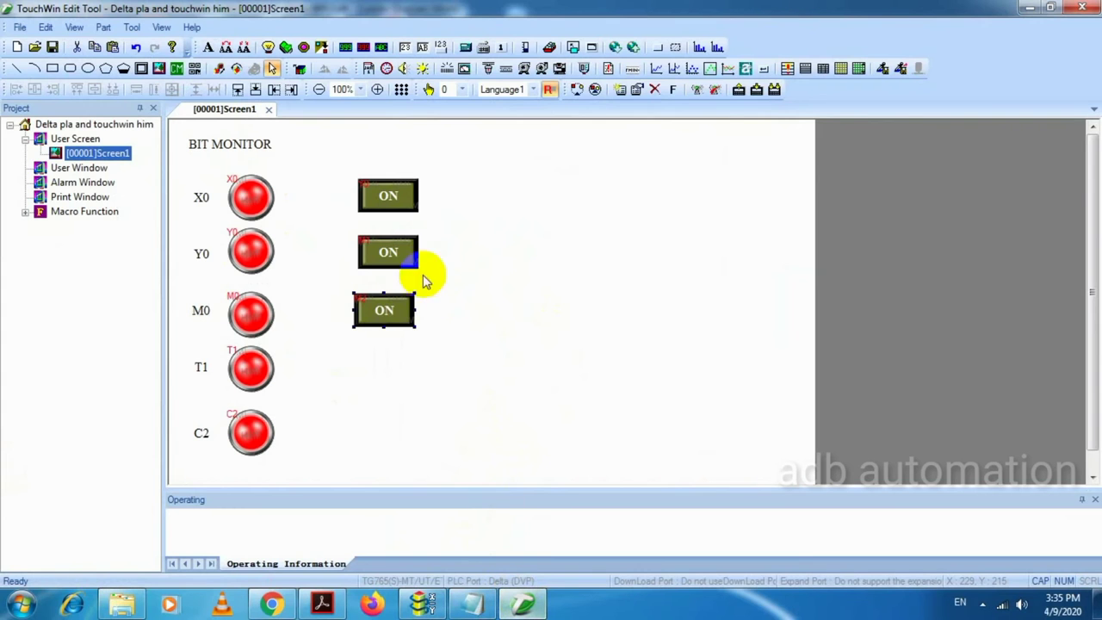
pyautogui.doubleClick(392, 312)
pyautogui.click(444, 125)
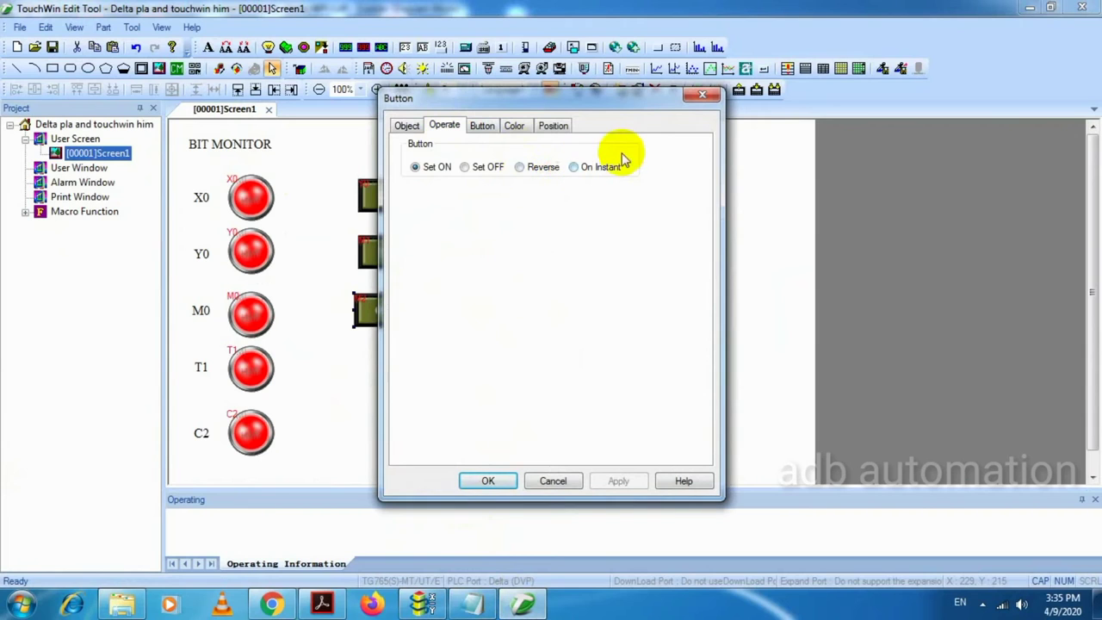
pyautogui.click(573, 168)
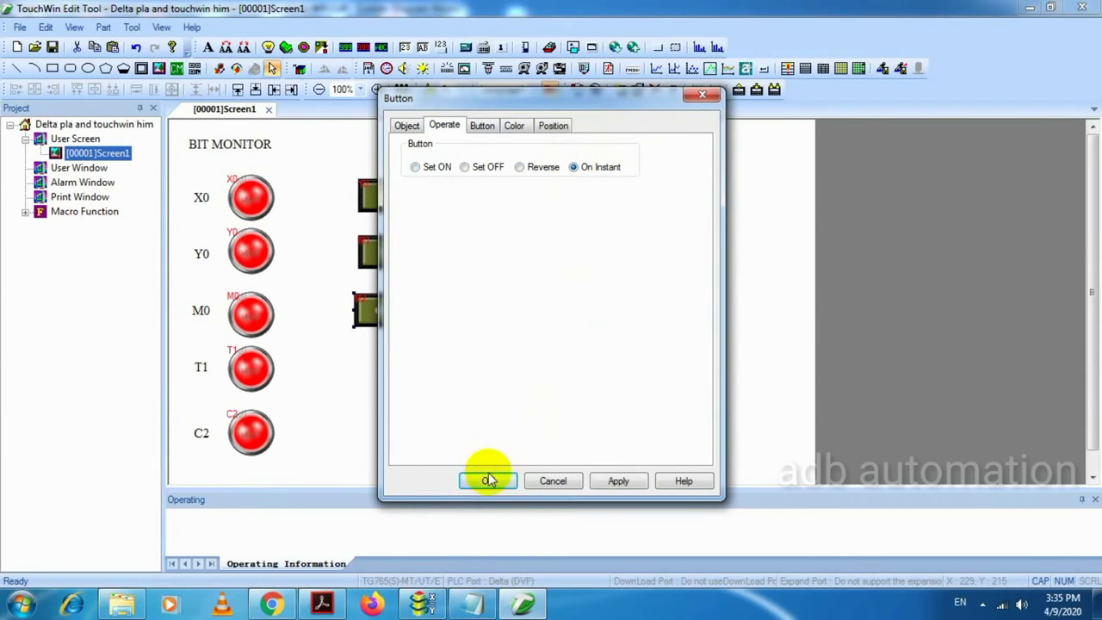
pyautogui.click(487, 479)
# - Align the three buttons along their left edges
pyautogui.click(430, 307)
pyautogui.moveTo(495, 381); pyautogui.dragTo(334, 177)
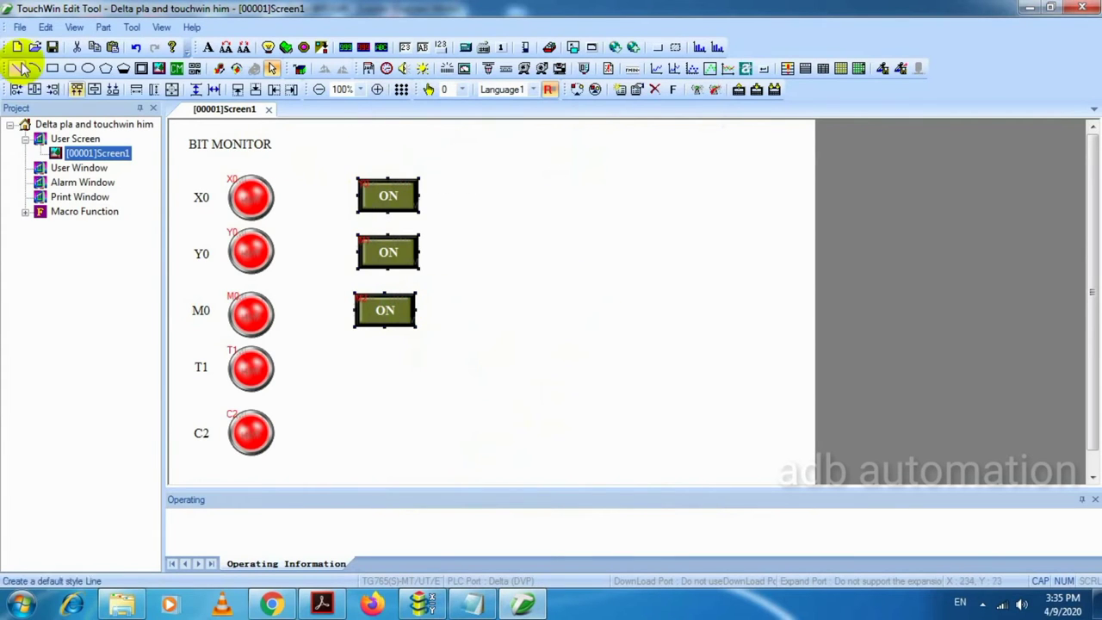
pyautogui.click(17, 93)
pyautogui.click(426, 209)
# - Add a text string reading Y0 beside the first button
pyautogui.click(208, 46)
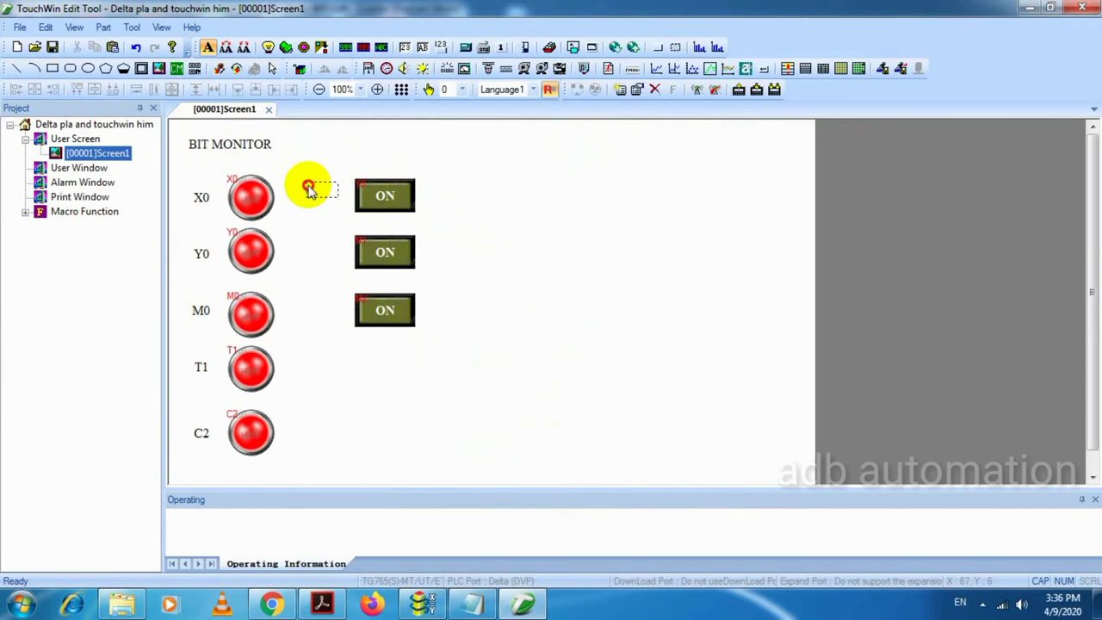
pyautogui.click(308, 188)
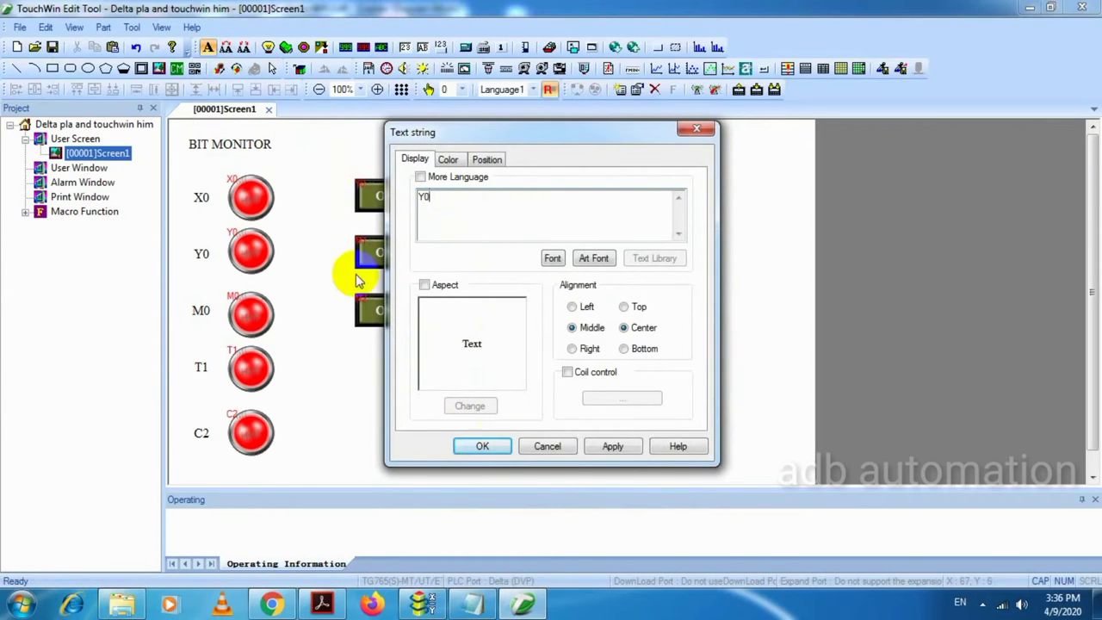
pyautogui.click(476, 443)
# - Place a copy of the button column's Y0 label beside the second button and change its text to M1
pyautogui.click(326, 193)
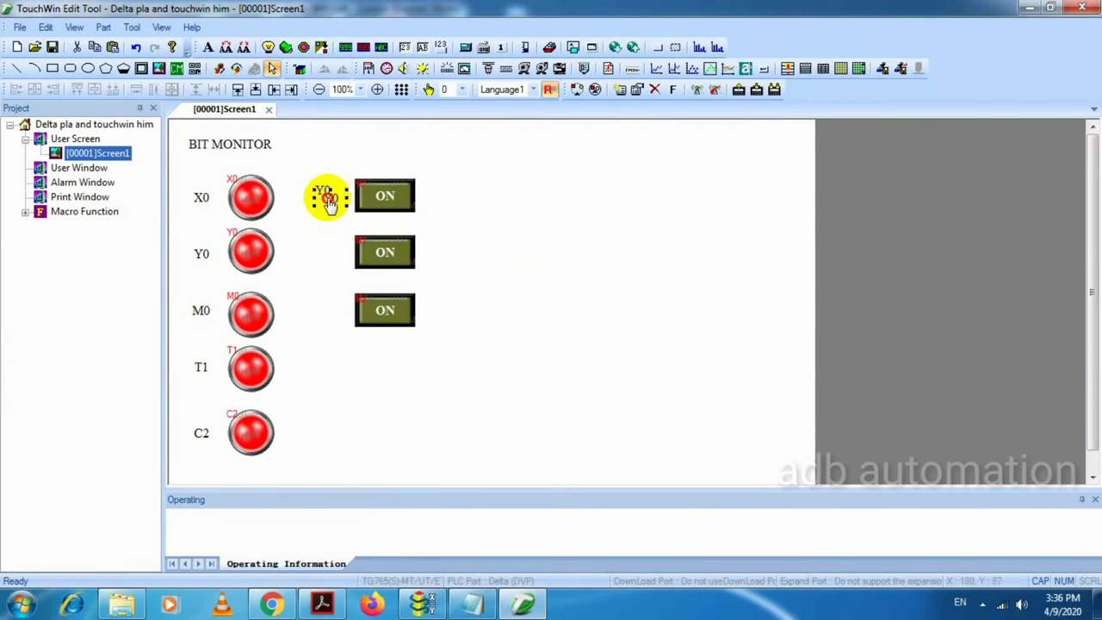
pyautogui.hotkey('ctrl', 'v')
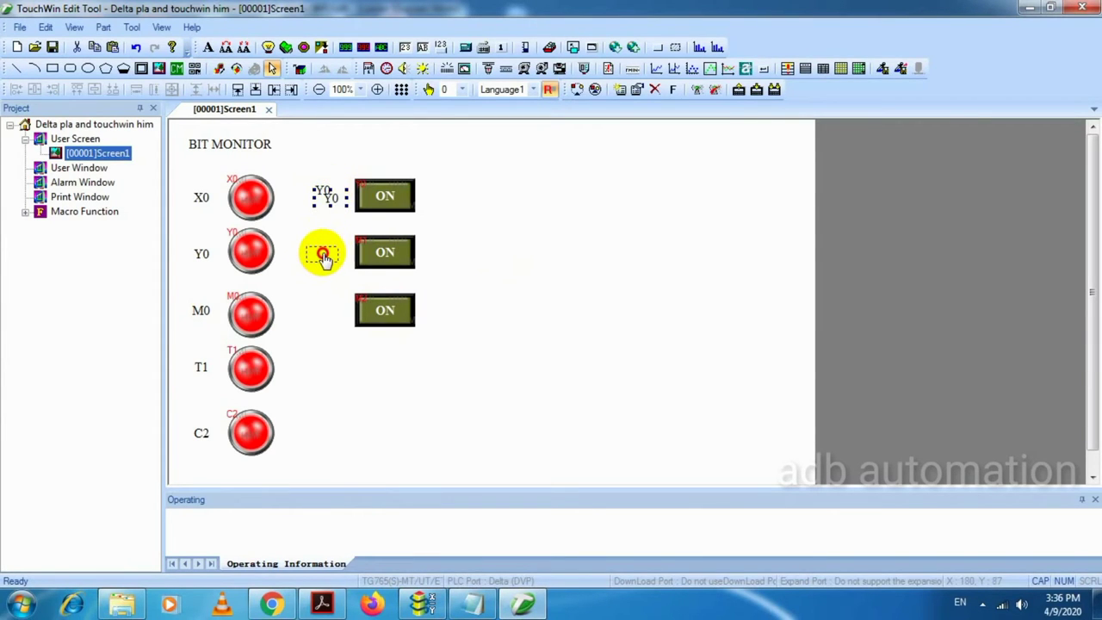
pyautogui.click(323, 254)
pyautogui.doubleClick(328, 253)
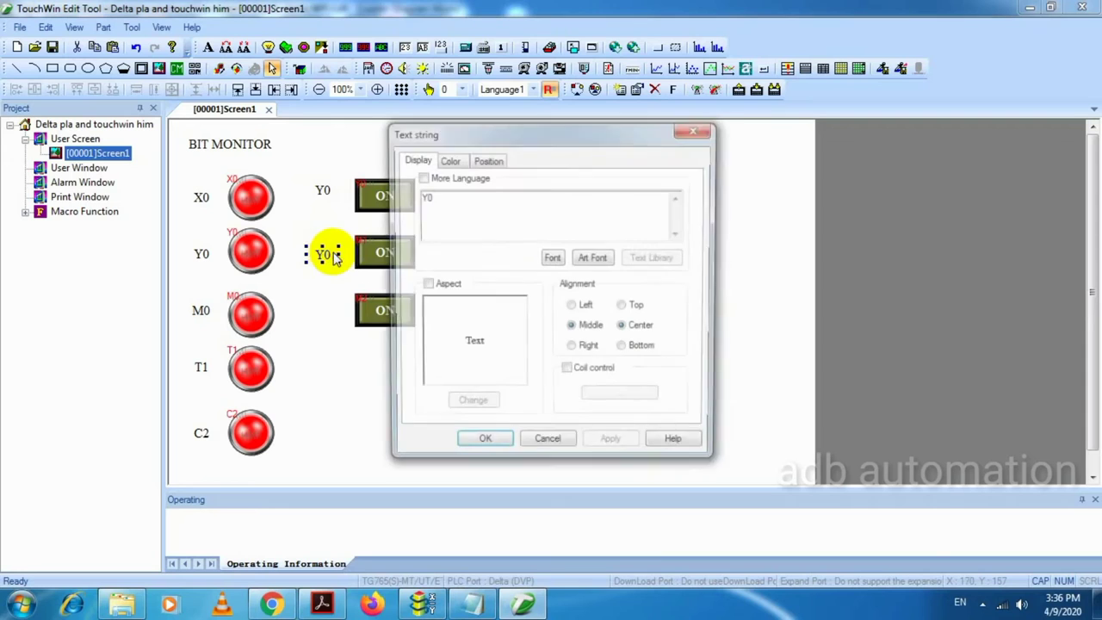
pyautogui.press('BackSpace')
pyautogui.press('BackSpace')
pyautogui.write('M1')
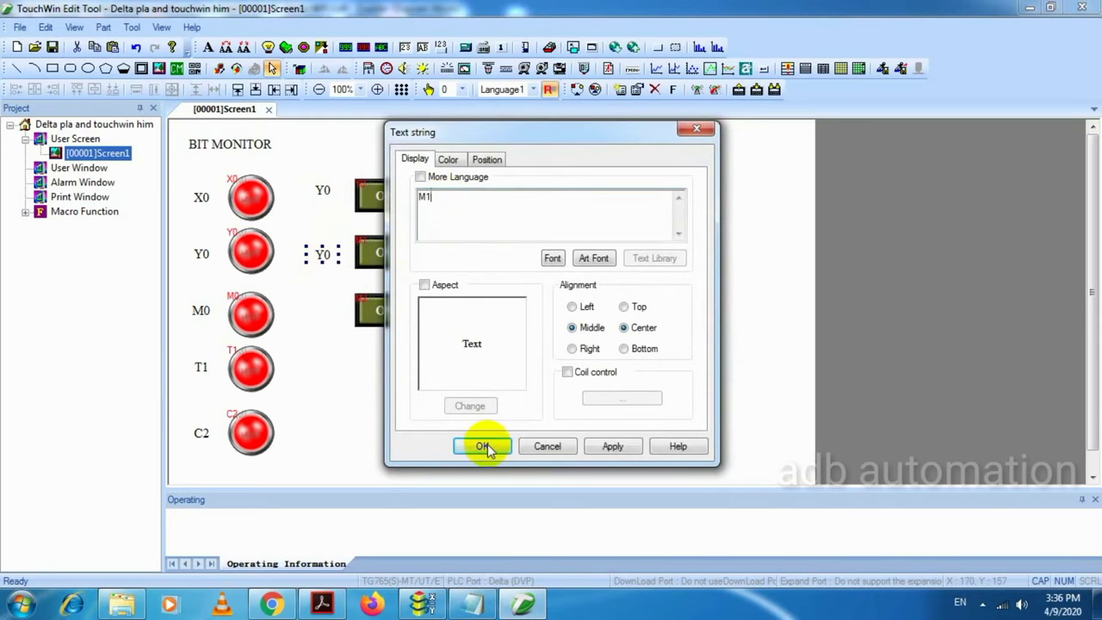
pyautogui.click(485, 445)
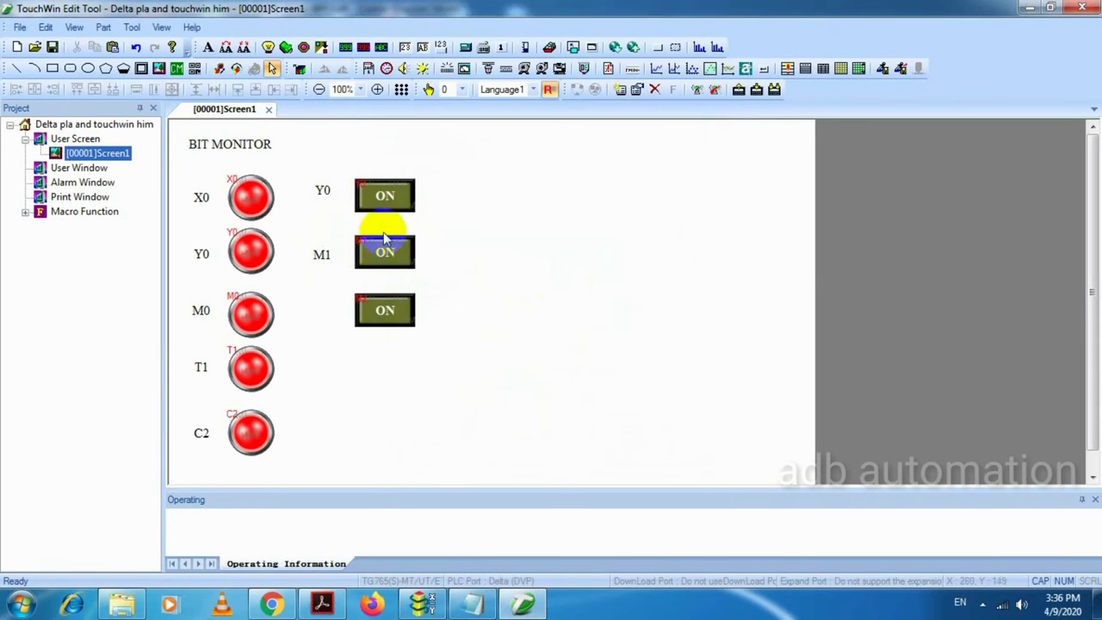
# - Add a text string reading M2 beside the third button and left-align the three button labels
pyautogui.click(208, 47)
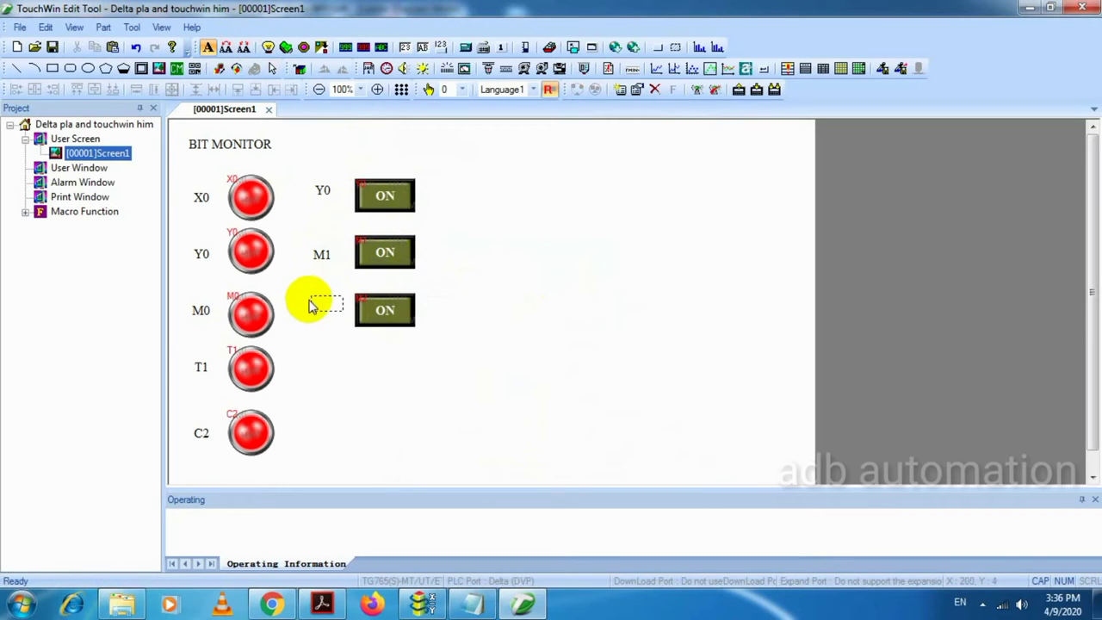
pyautogui.click(312, 308)
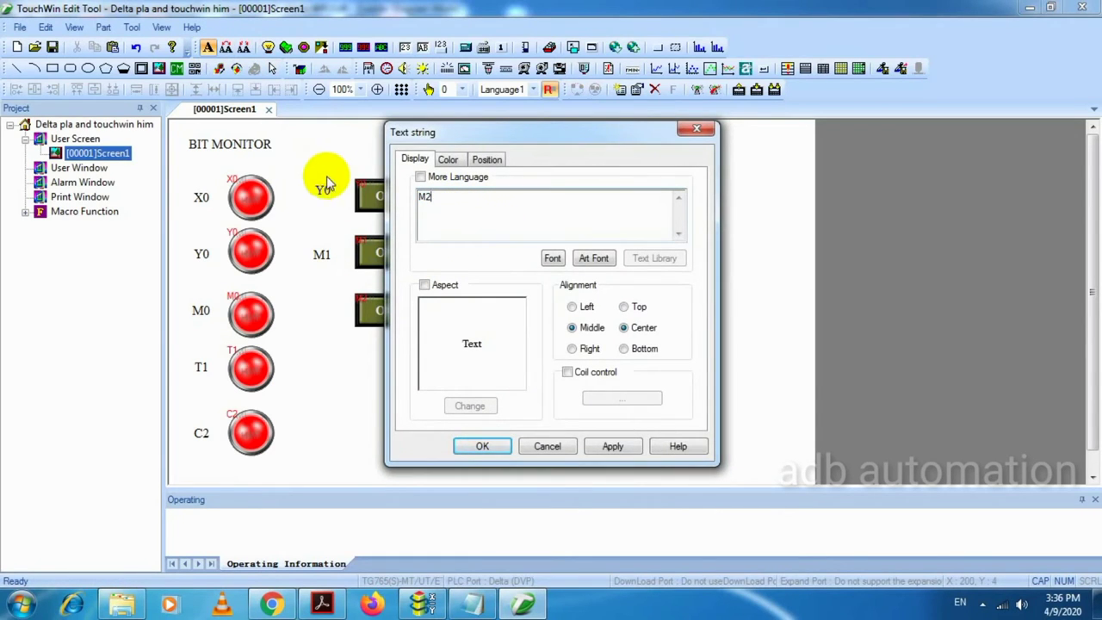
pyautogui.click(482, 448)
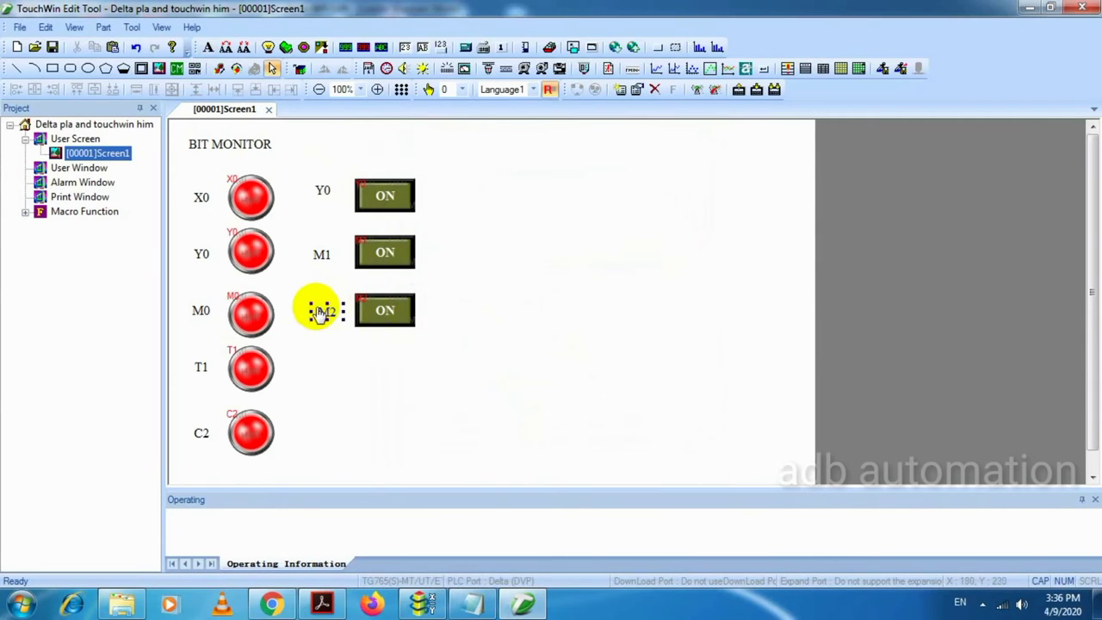
pyautogui.moveTo(369, 358)
pyautogui.mouseDown()
pyautogui.moveTo(313, 167)
pyautogui.moveTo(327, 352)
pyautogui.moveTo(348, 361)
pyautogui.mouseUp()
pyautogui.click(17, 90)
pyautogui.click(435, 208)
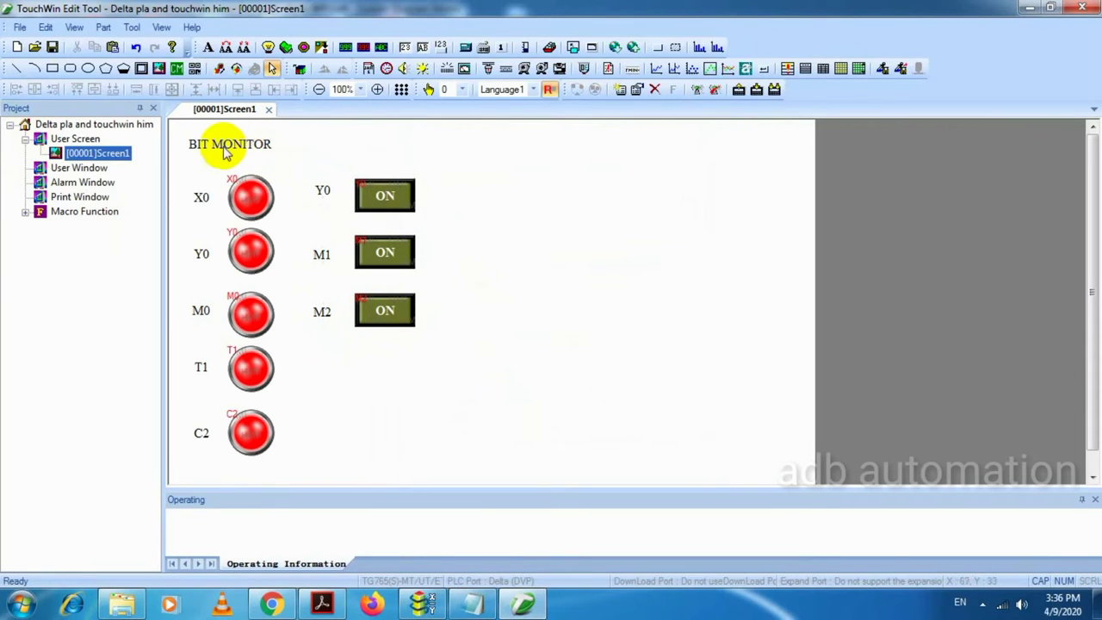
# - Place a copy of the BIT MONITOR heading above the button column and change its text to OUTPUT CONTROL
pyautogui.moveTo(227, 152); pyautogui.dragTo(372, 169)
pyautogui.click(482, 600)
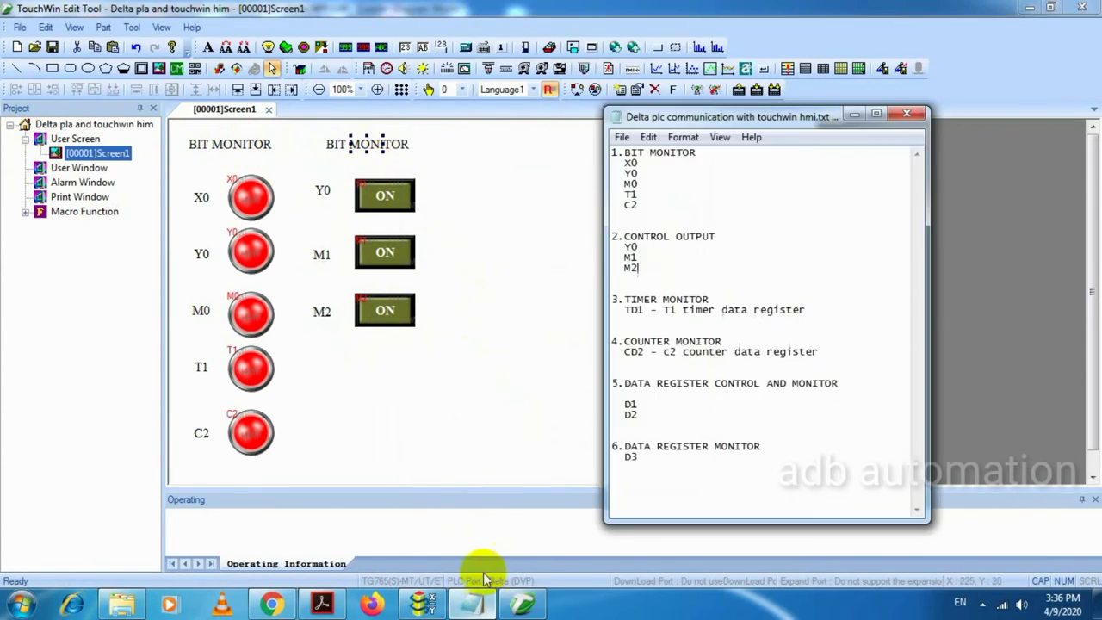
pyautogui.doubleClick(369, 143)
pyautogui.moveTo(497, 195); pyautogui.dragTo(282, 160)
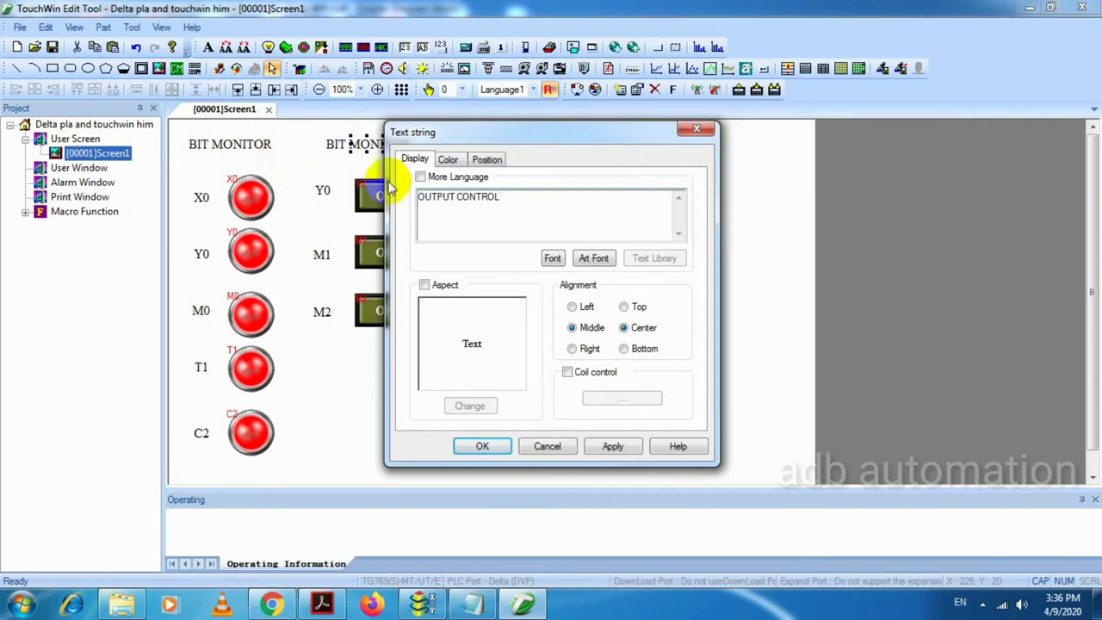
pyautogui.click(482, 445)
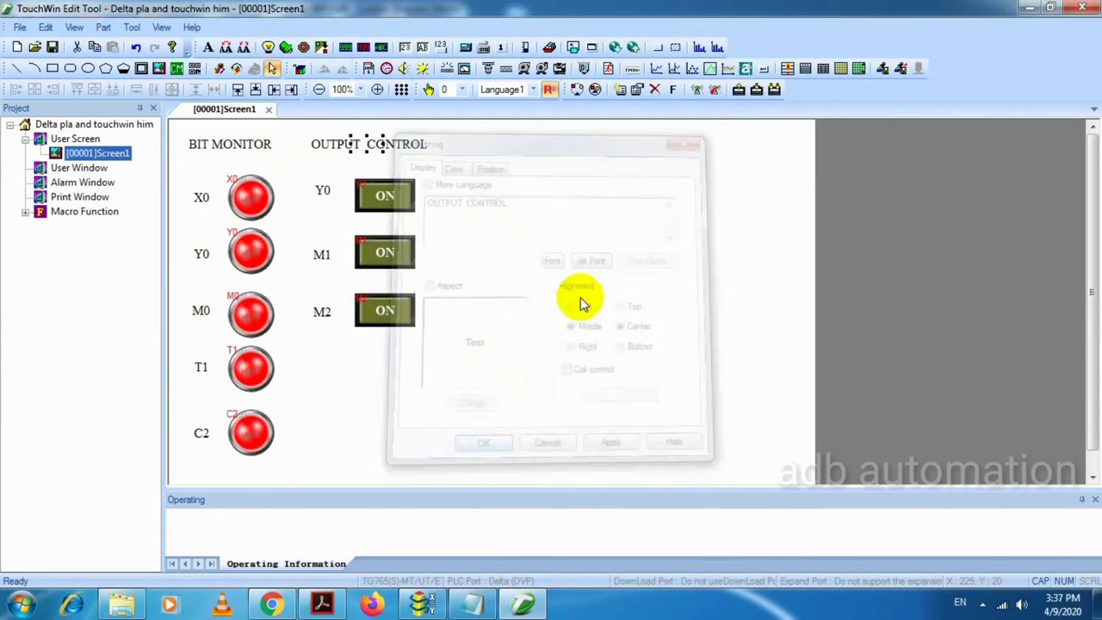
# - Place a digital display in the empty area beside the Y0 button and assign it to the timer register TD1 listed in the notes
pyautogui.click(482, 605)
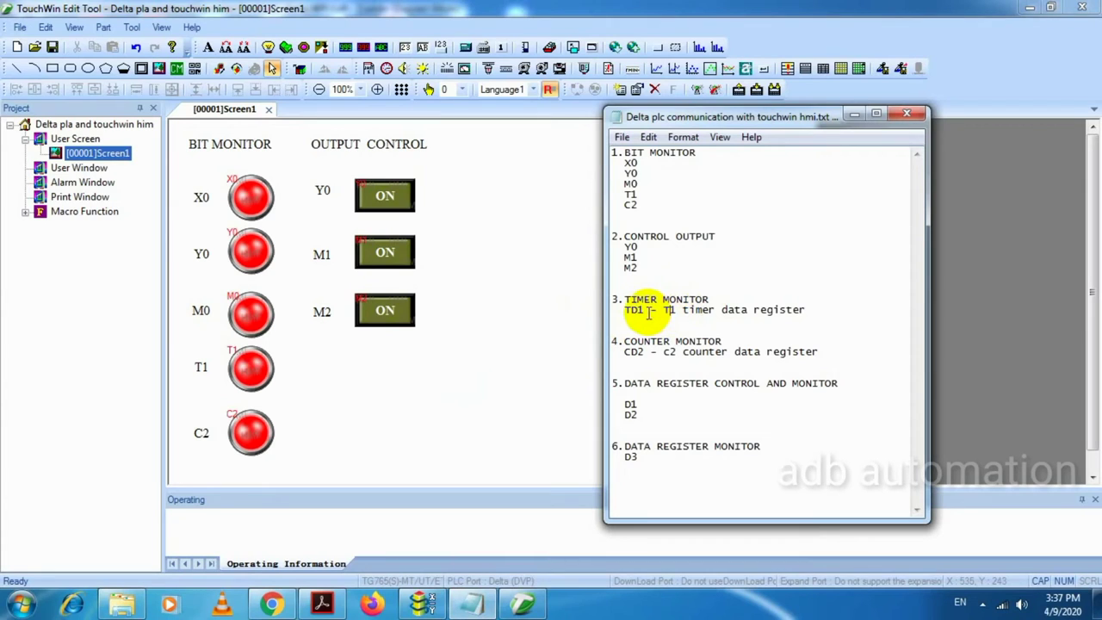
pyautogui.moveTo(643, 311); pyautogui.dragTo(606, 310)
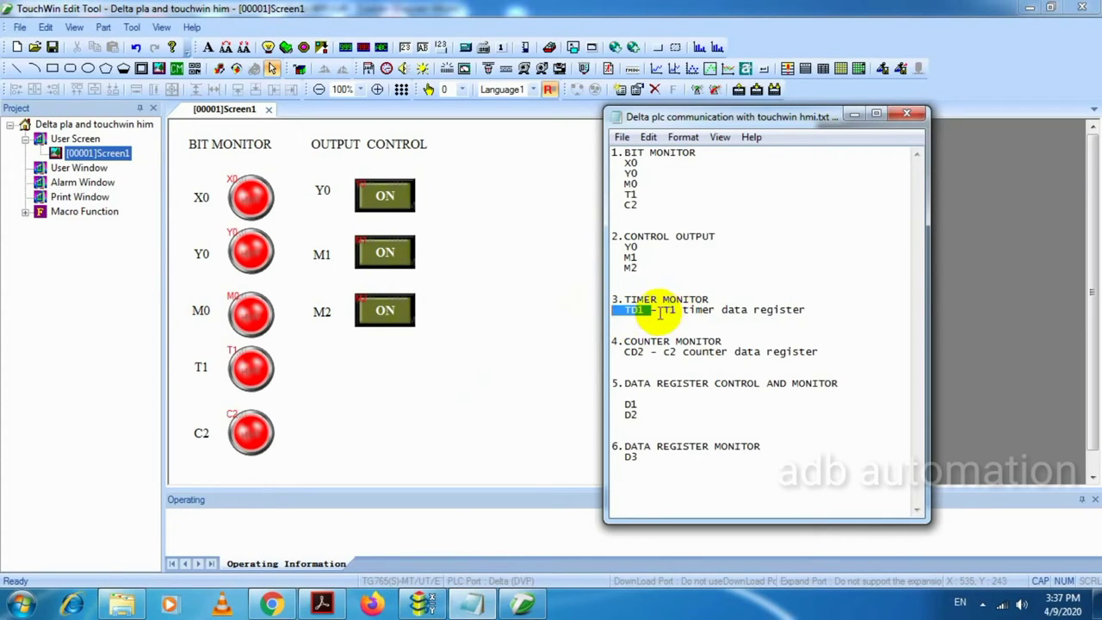
pyautogui.click(482, 228)
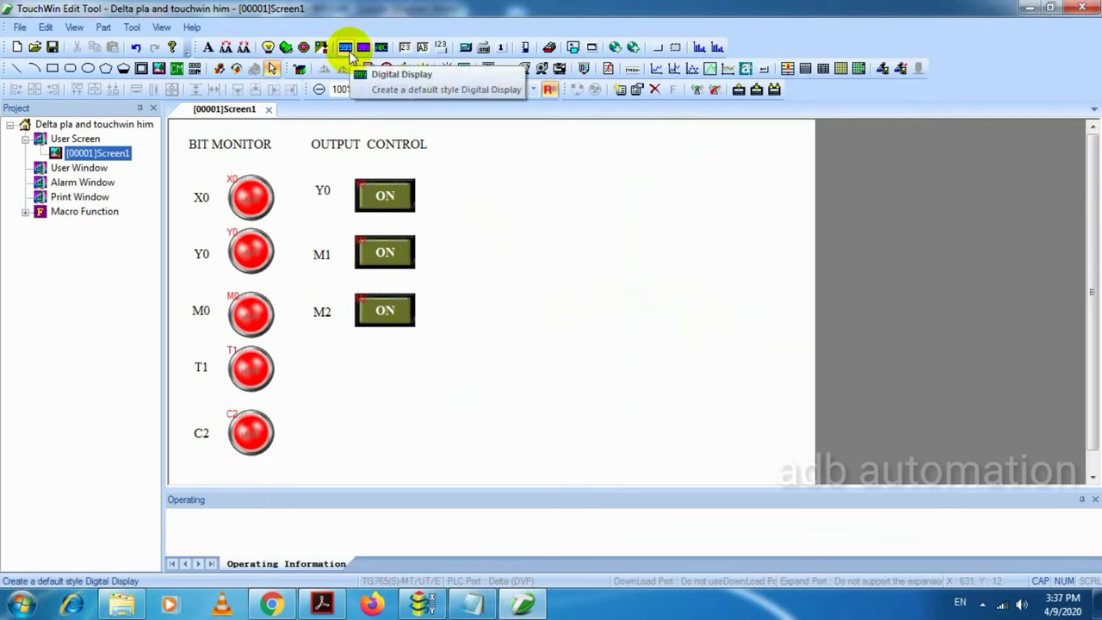
pyautogui.click(349, 52)
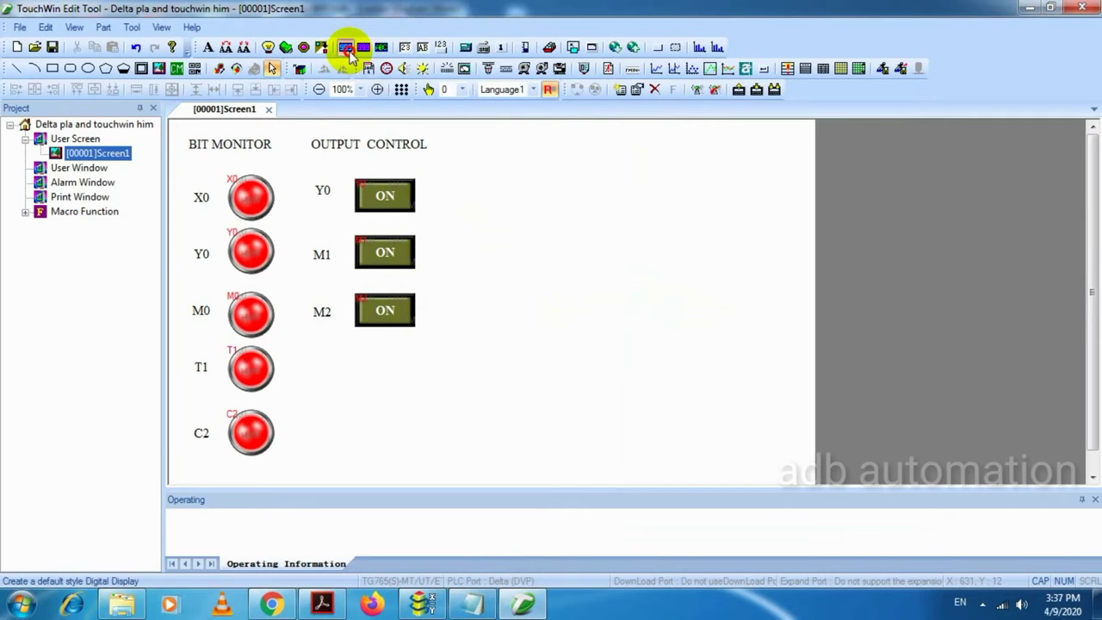
pyautogui.click(482, 185)
pyautogui.click(513, 212)
pyautogui.click(492, 239)
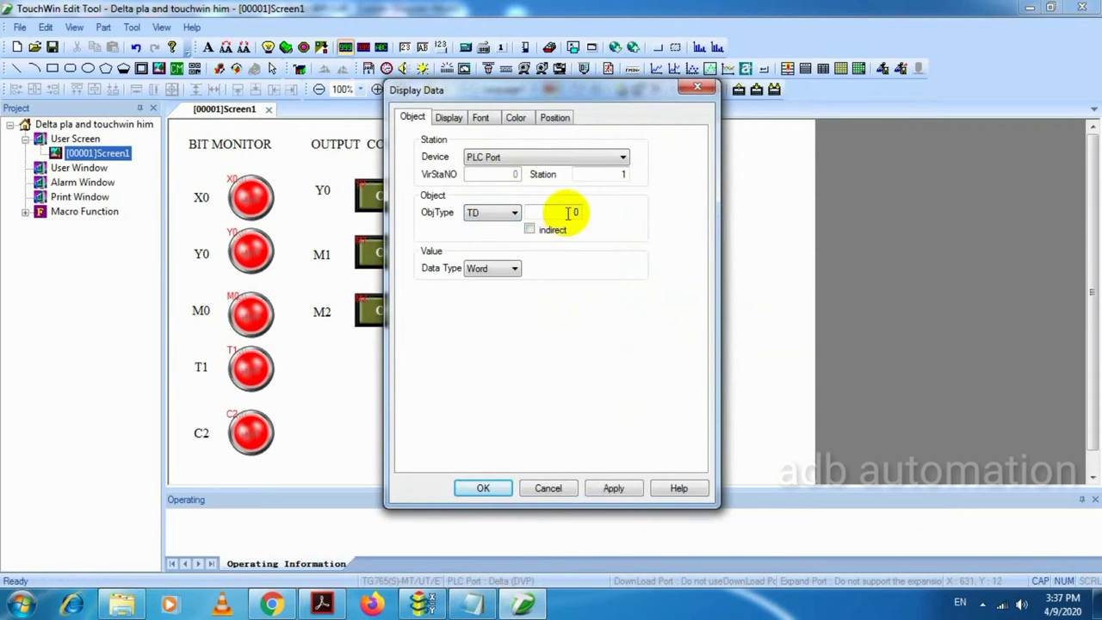
pyautogui.write('1')
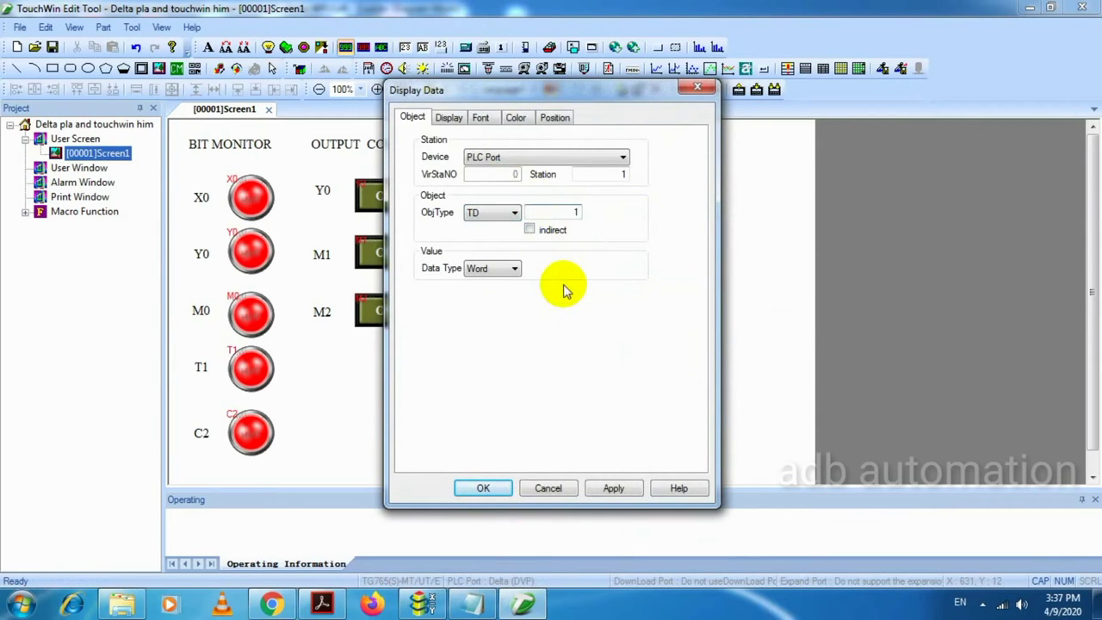
# - Set the TD1 display's float bit length to 1 and apply the display settings
pyautogui.click(449, 118)
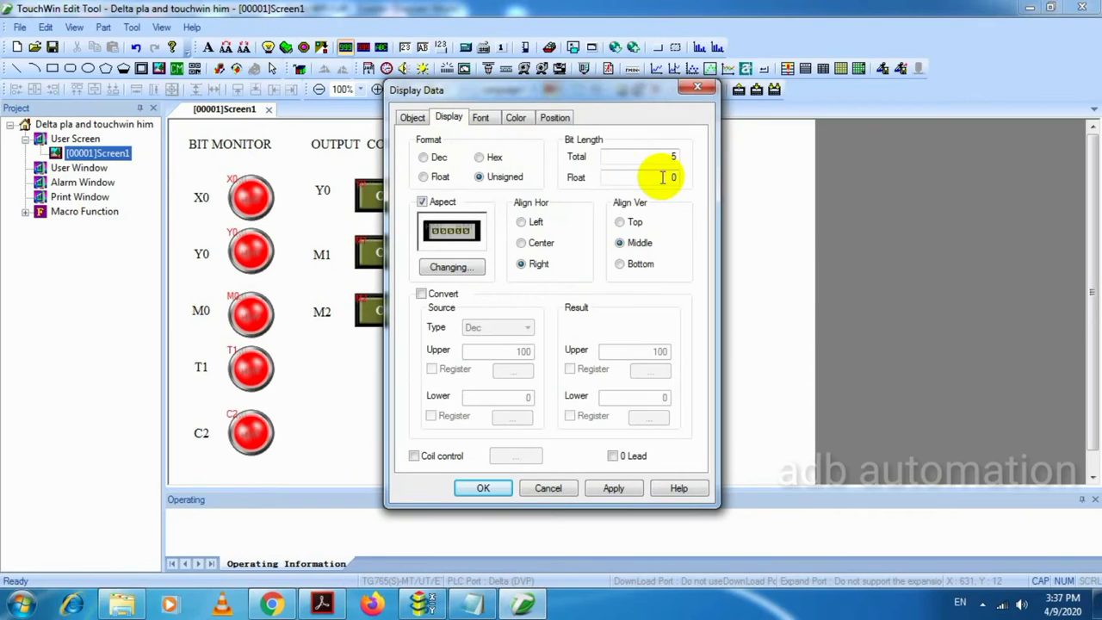
pyautogui.moveTo(662, 177); pyautogui.dragTo(700, 183)
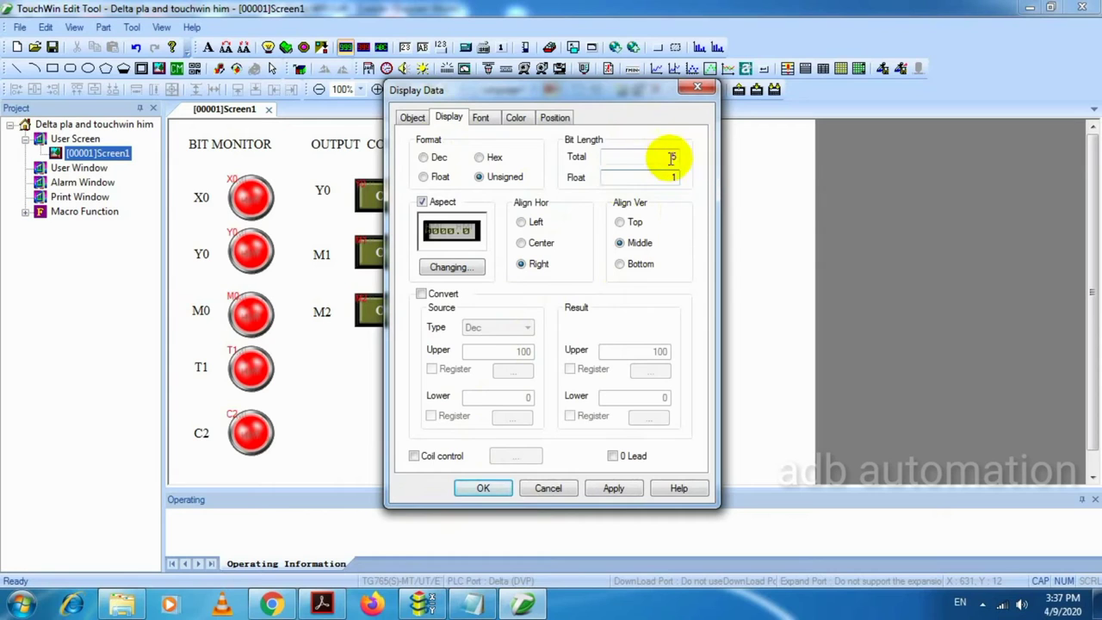
pyautogui.click(485, 488)
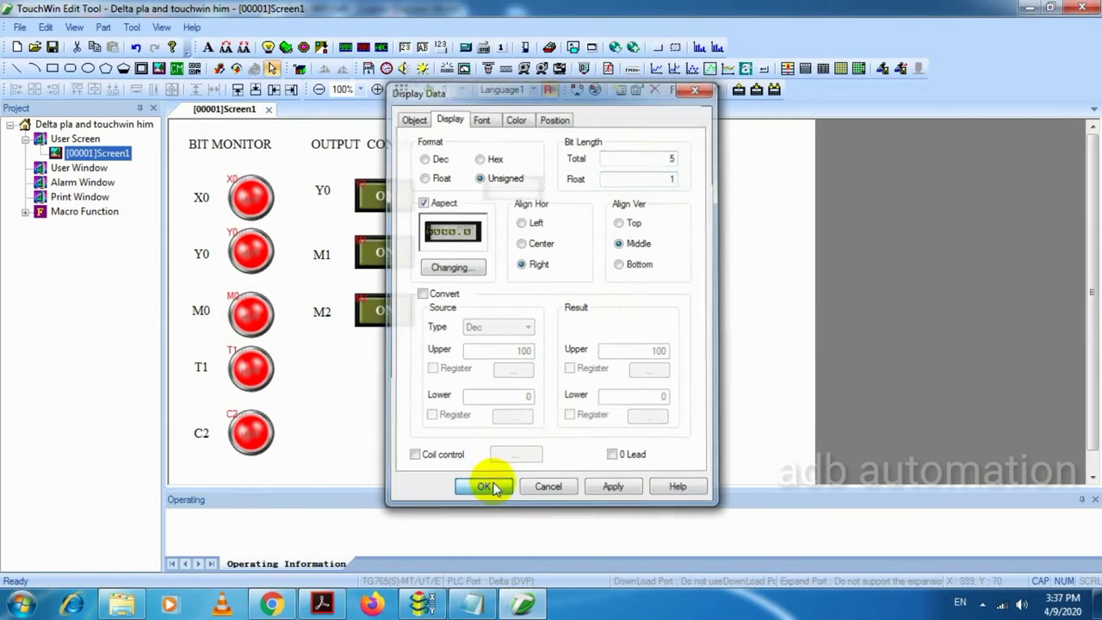
# - Enlarge the TD1 display in width and height
pyautogui.click(541, 187)
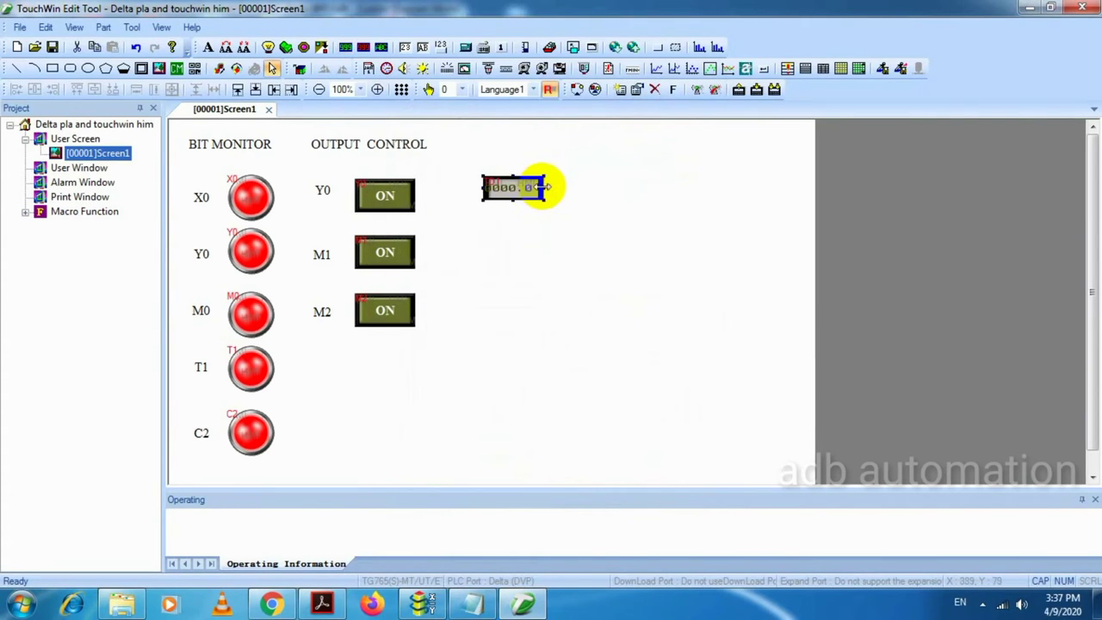
pyautogui.moveTo(574, 189); pyautogui.dragTo(576, 190)
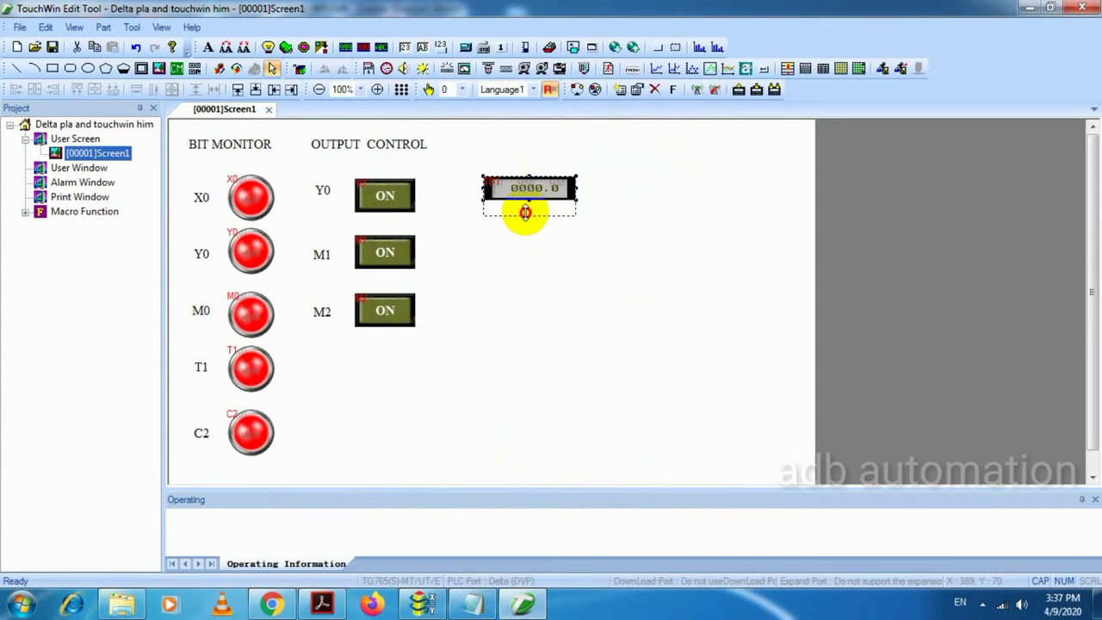
pyautogui.moveTo(525, 212); pyautogui.dragTo(525, 214)
# - Set the TD1 display's font to Times New Roman, Bold, size 18
pyautogui.doubleClick(545, 198)
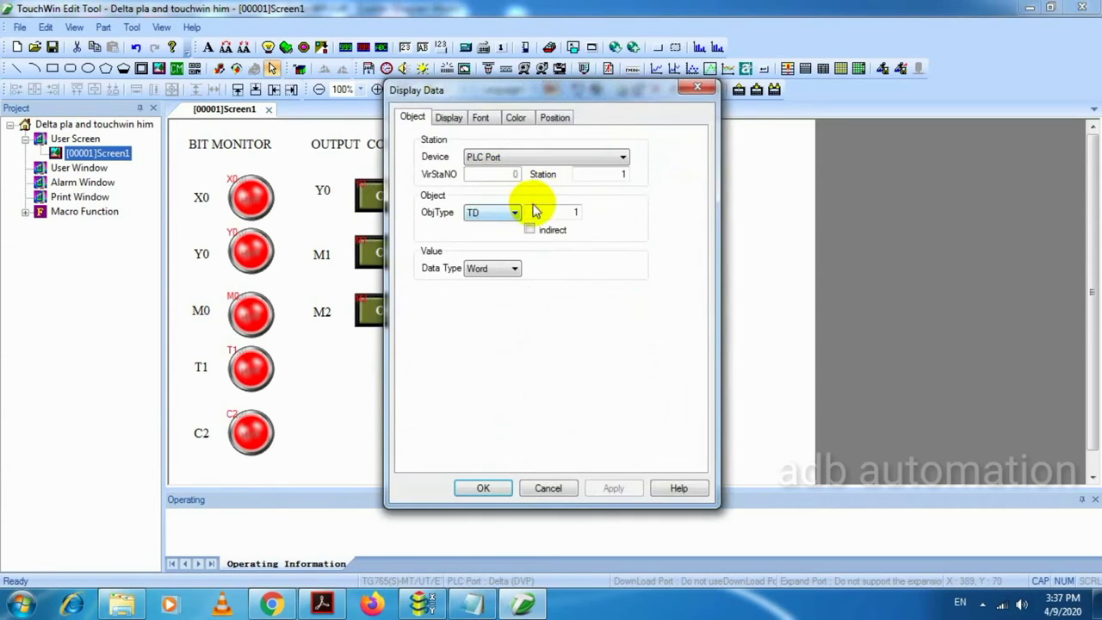
pyautogui.click(479, 116)
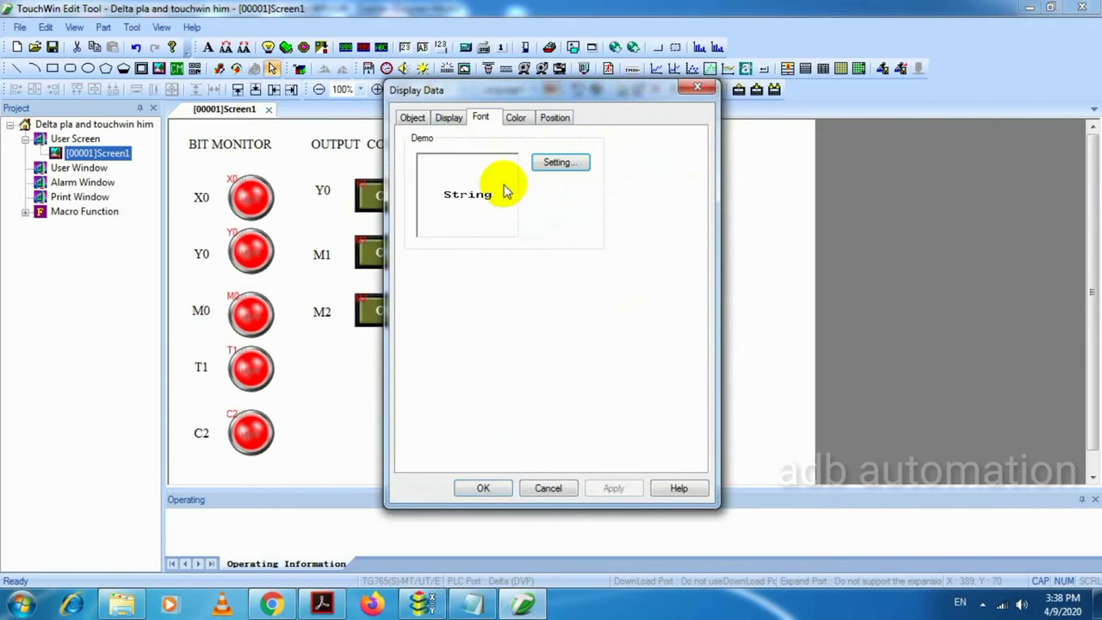
pyautogui.click(560, 162)
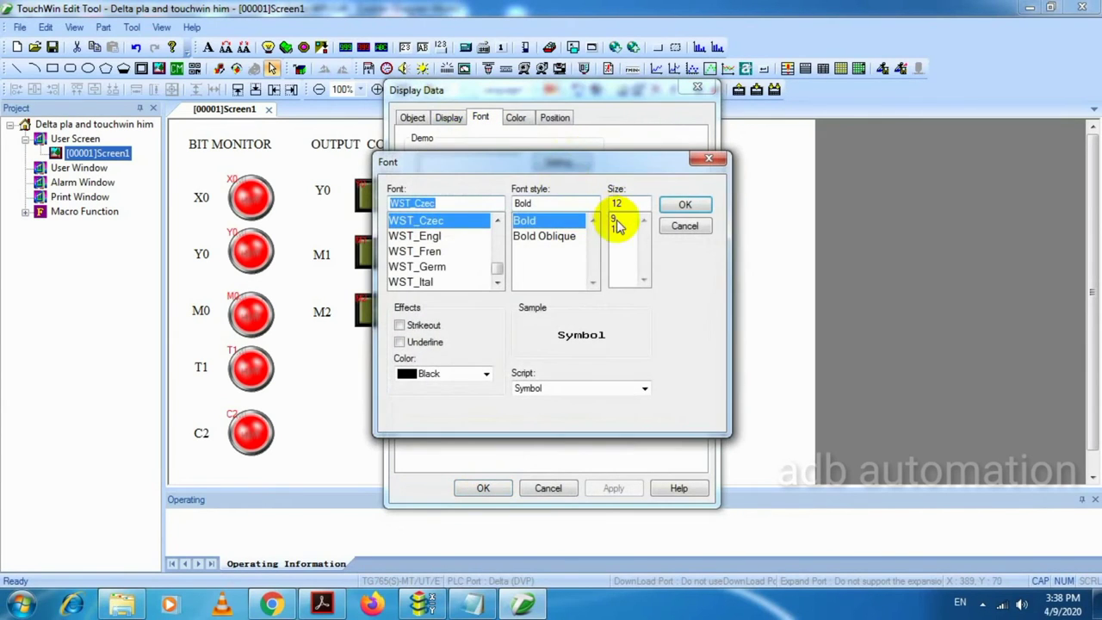
pyautogui.click(616, 227)
pyautogui.write('R')
pyautogui.press('BackSpace')
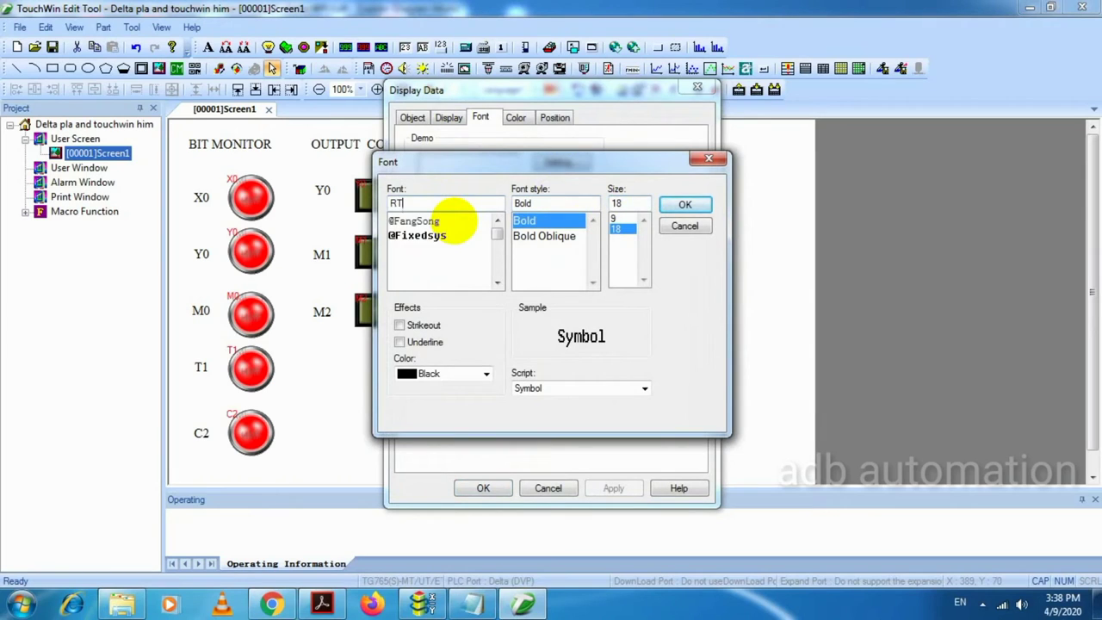
pyautogui.write('Ti')
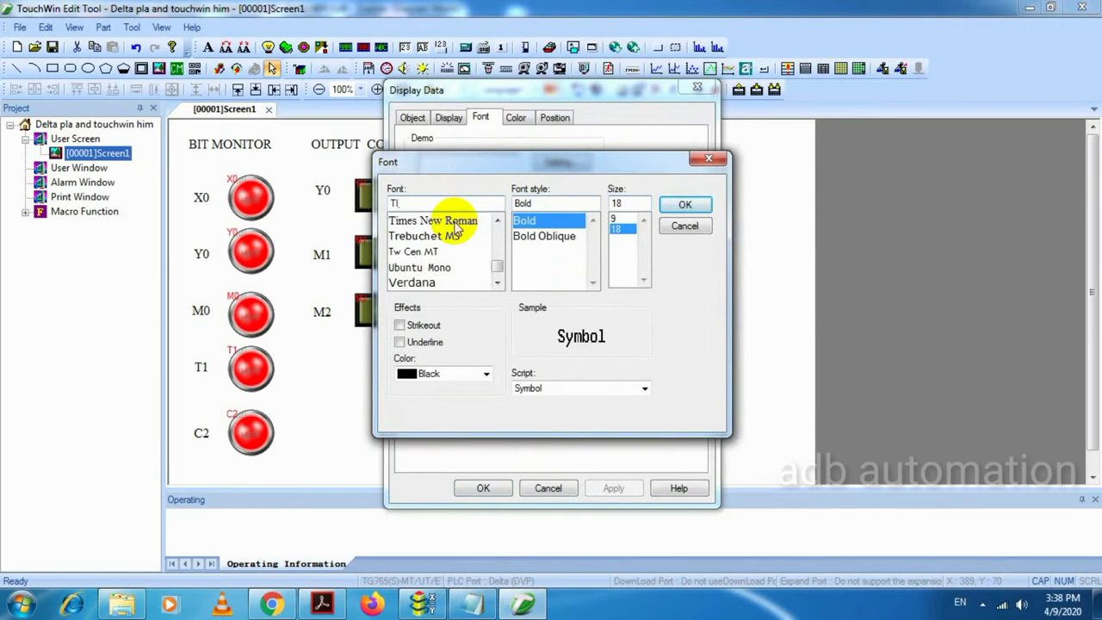
pyautogui.click(457, 222)
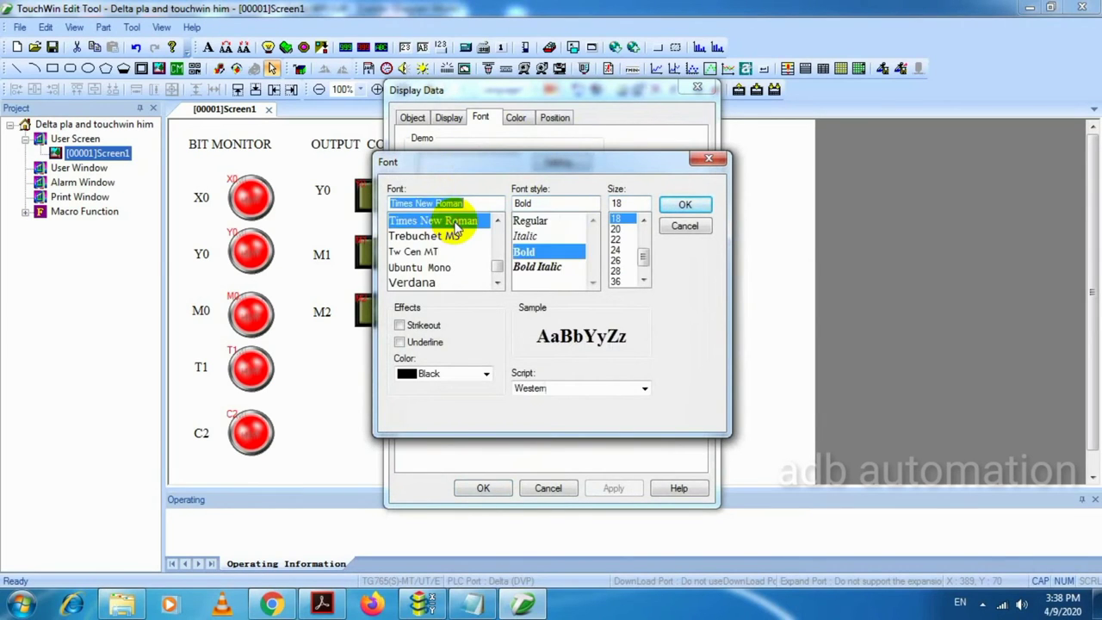
pyautogui.click(686, 206)
pyautogui.click(483, 488)
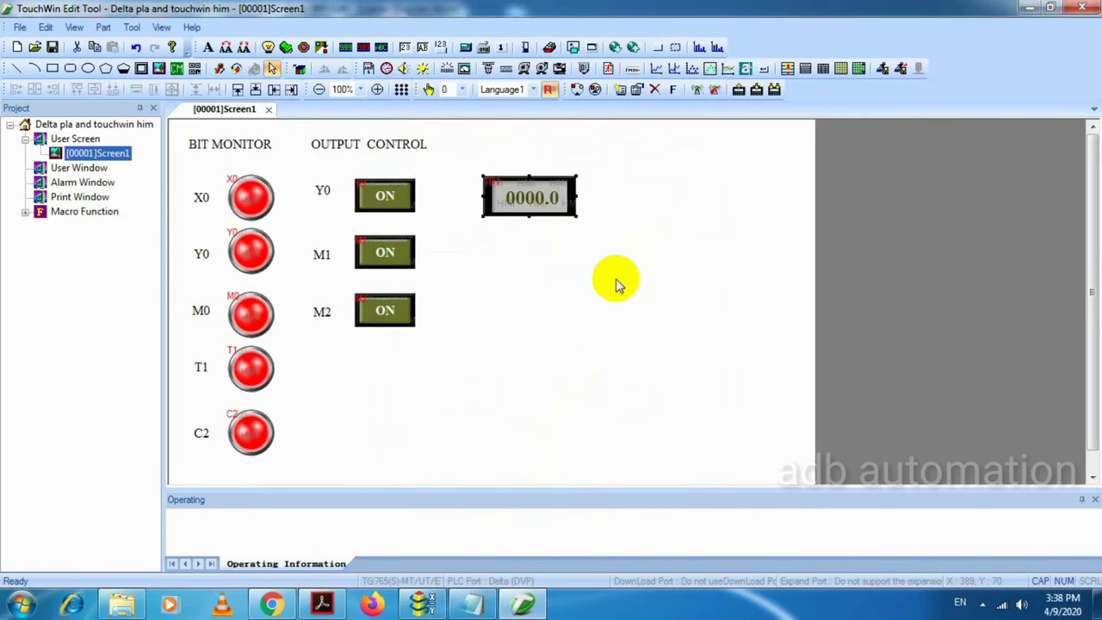
# - Narrow the TD1 display so its frame fits the digits more closely
pyautogui.click(629, 282)
pyautogui.click(571, 198)
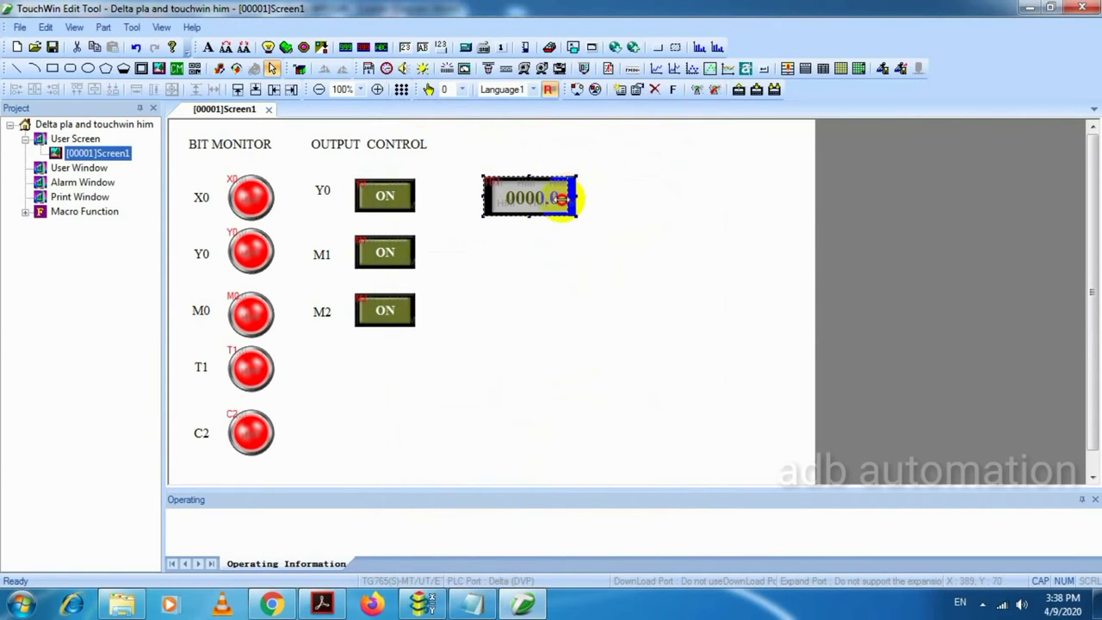
pyautogui.moveTo(559, 199); pyautogui.dragTo(568, 209)
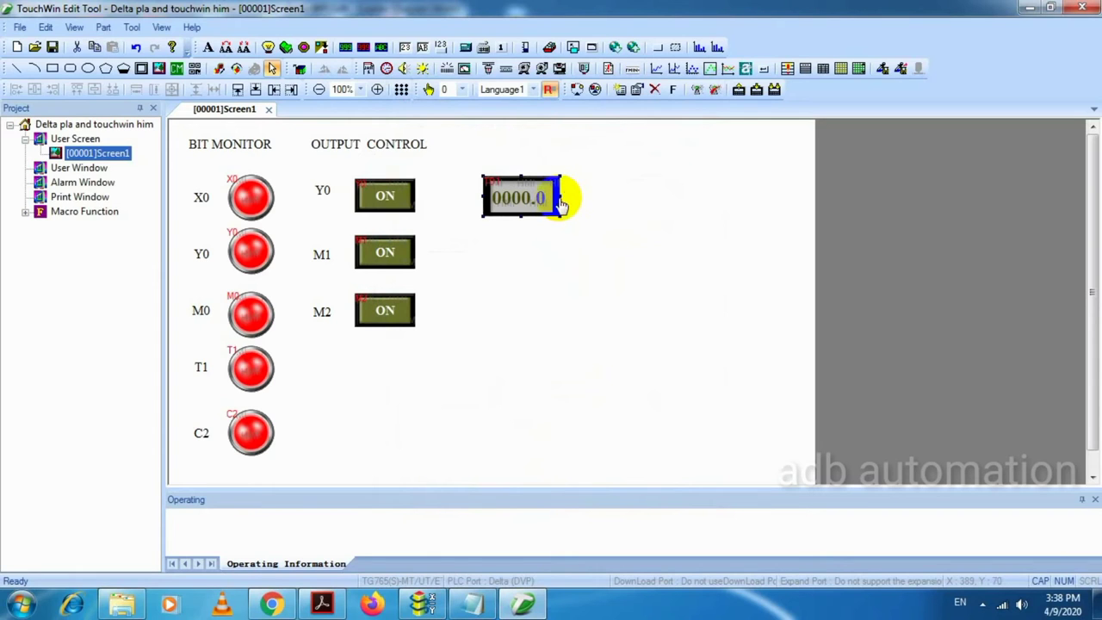
pyautogui.click(660, 393)
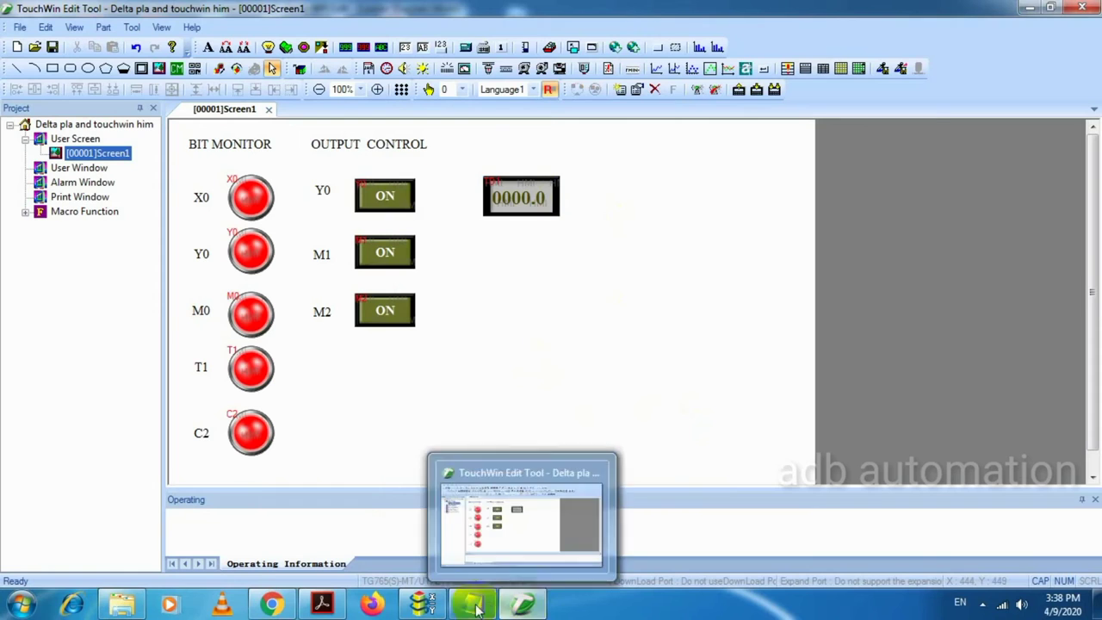
# - Check the counter register entry in the notes and place a copy of the TD1 display directly below the original
pyautogui.click(498, 523)
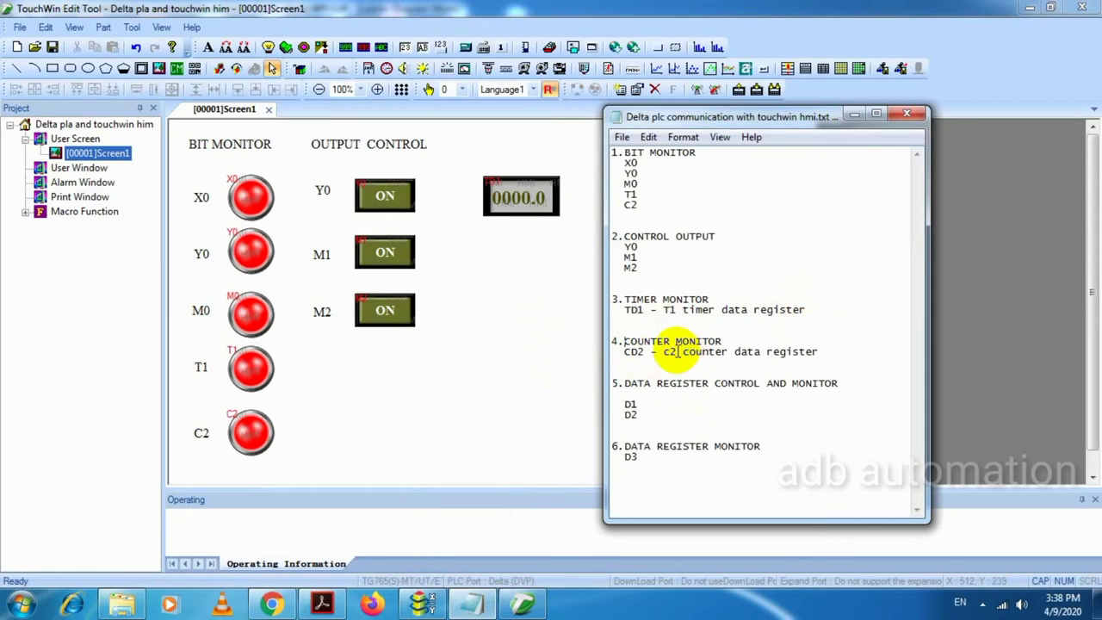
pyautogui.moveTo(681, 350); pyautogui.dragTo(733, 351)
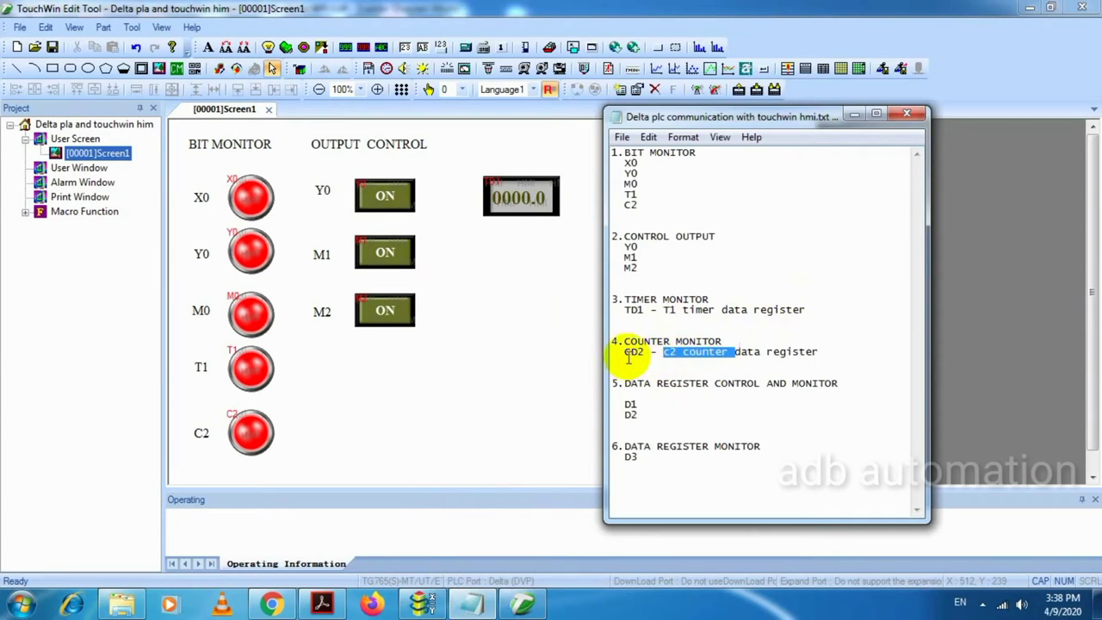
pyautogui.moveTo(644, 351); pyautogui.dragTo(621, 359)
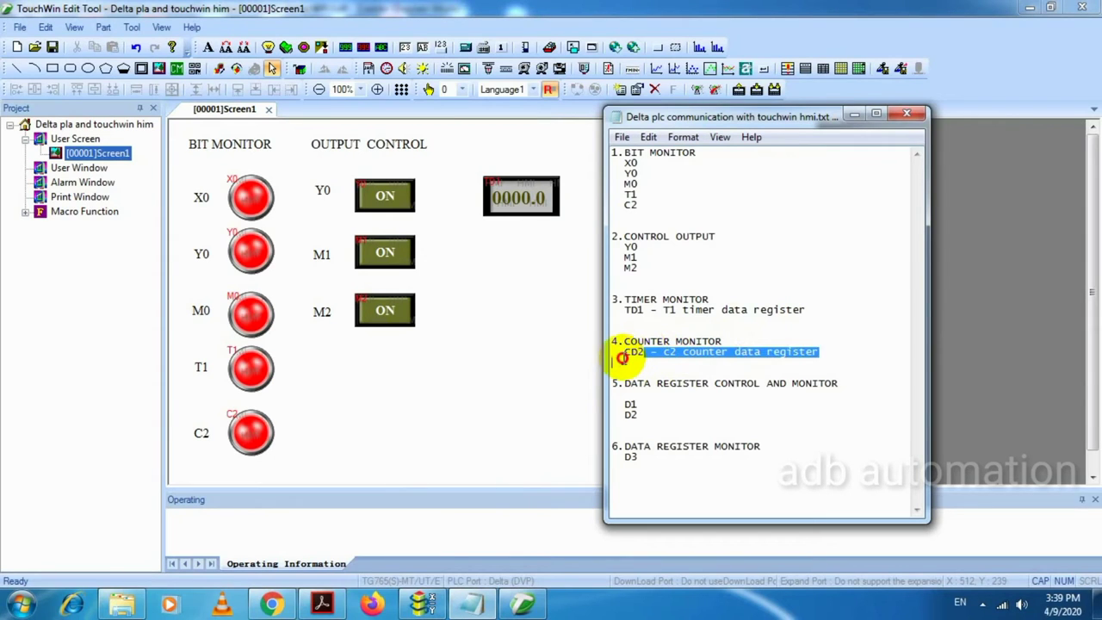
pyautogui.doubleClick(623, 353)
pyautogui.click(521, 198)
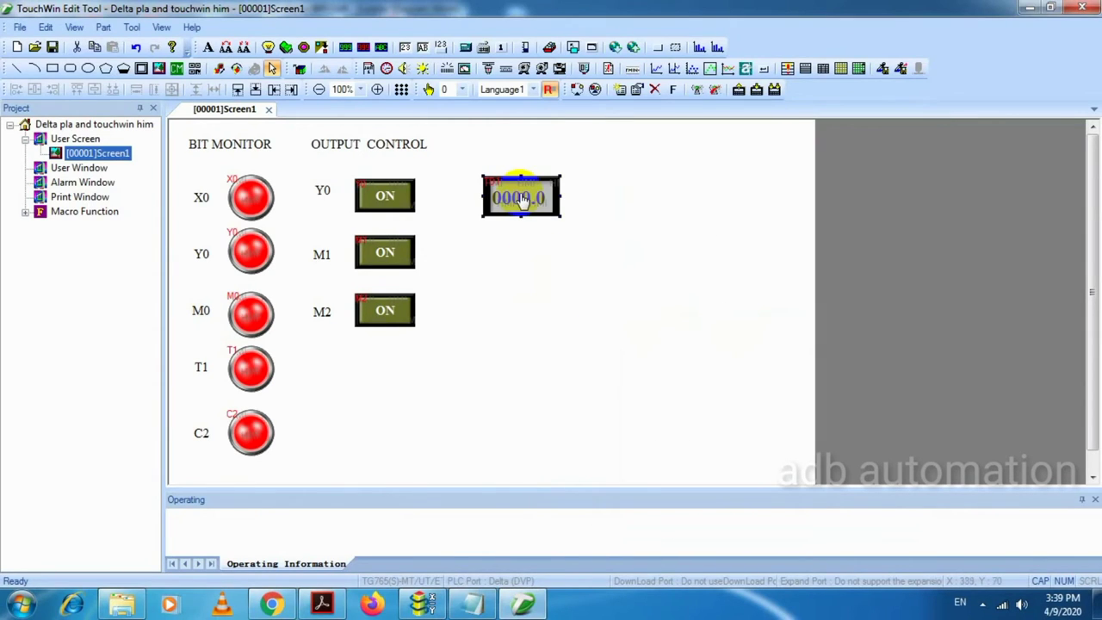
pyautogui.hotkey('ctrl', 'c')
pyautogui.hotkey('ctrl', 'v')
pyautogui.moveTo(520, 198); pyautogui.dragTo(525, 249)
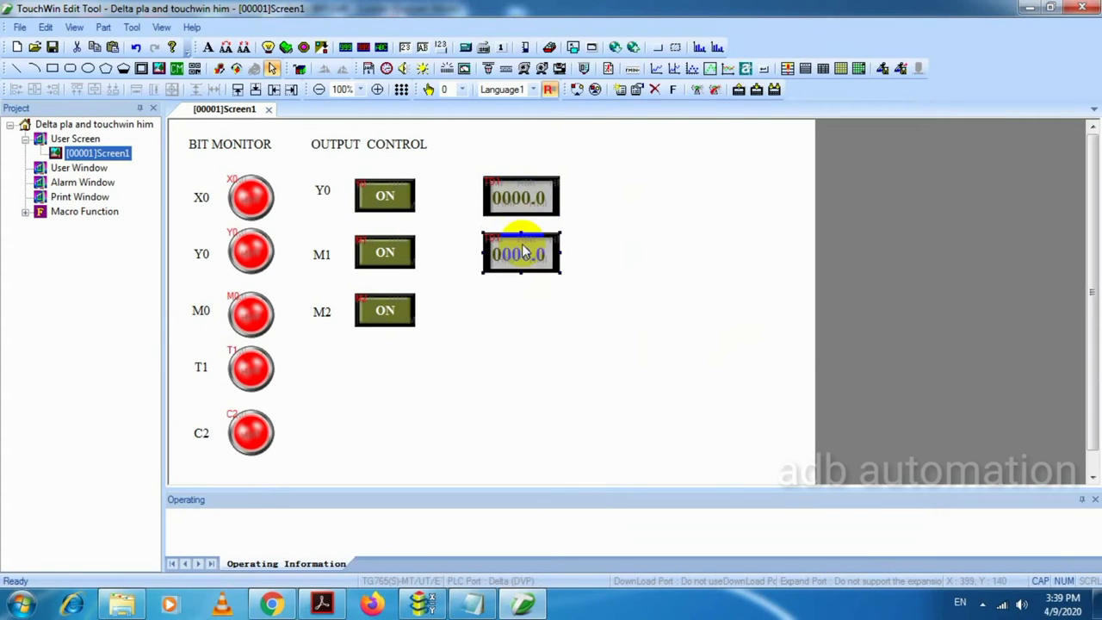
# - Set the copied display's float bit length to 0 and assign it to counter register CD2
pyautogui.doubleClick(525, 250)
pyautogui.click(448, 117)
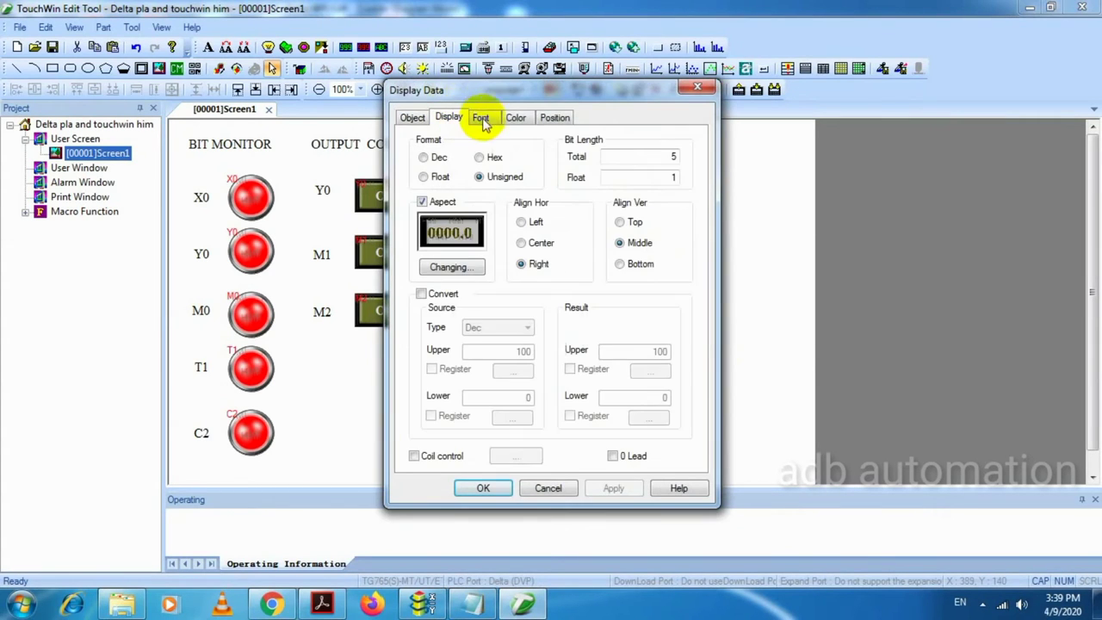
pyautogui.doubleClick(672, 176)
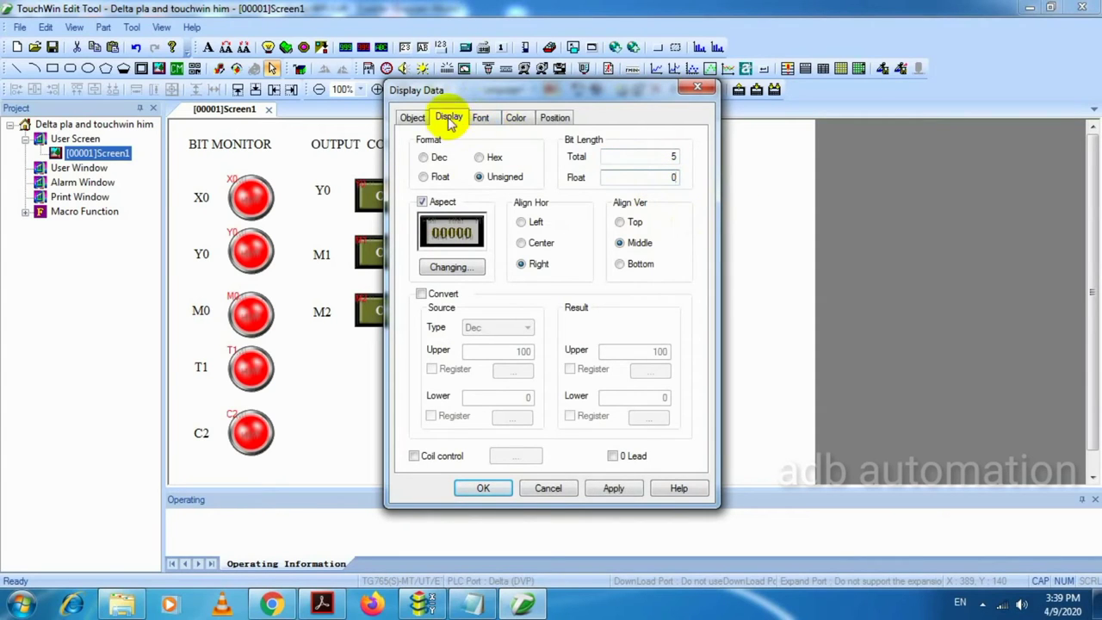
pyautogui.click(411, 118)
pyautogui.click(509, 214)
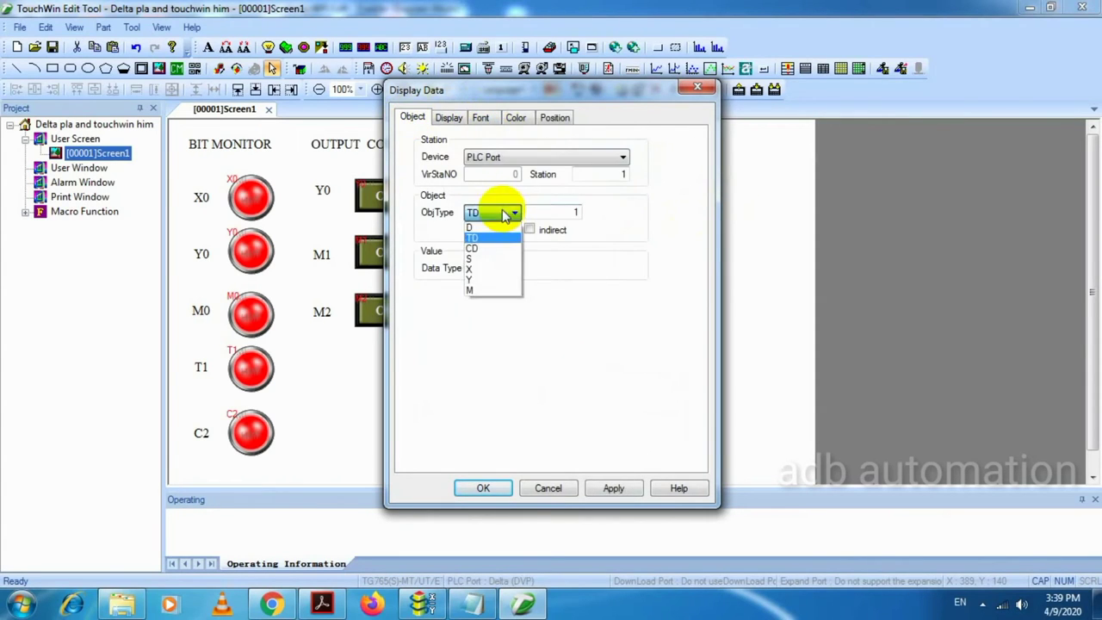
pyautogui.click(487, 256)
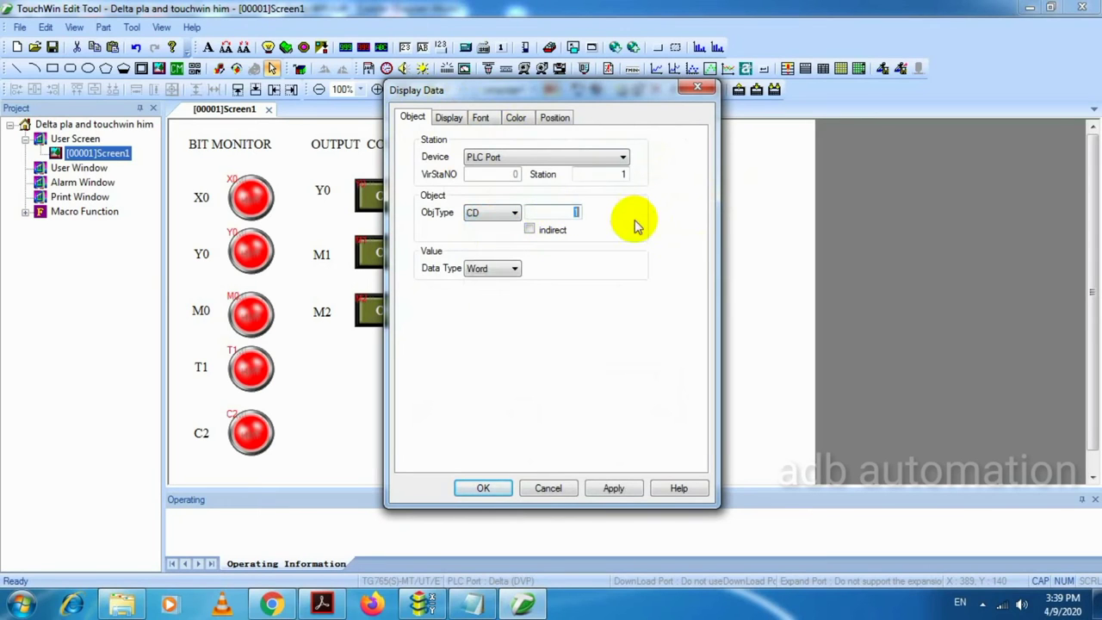
pyautogui.click(482, 487)
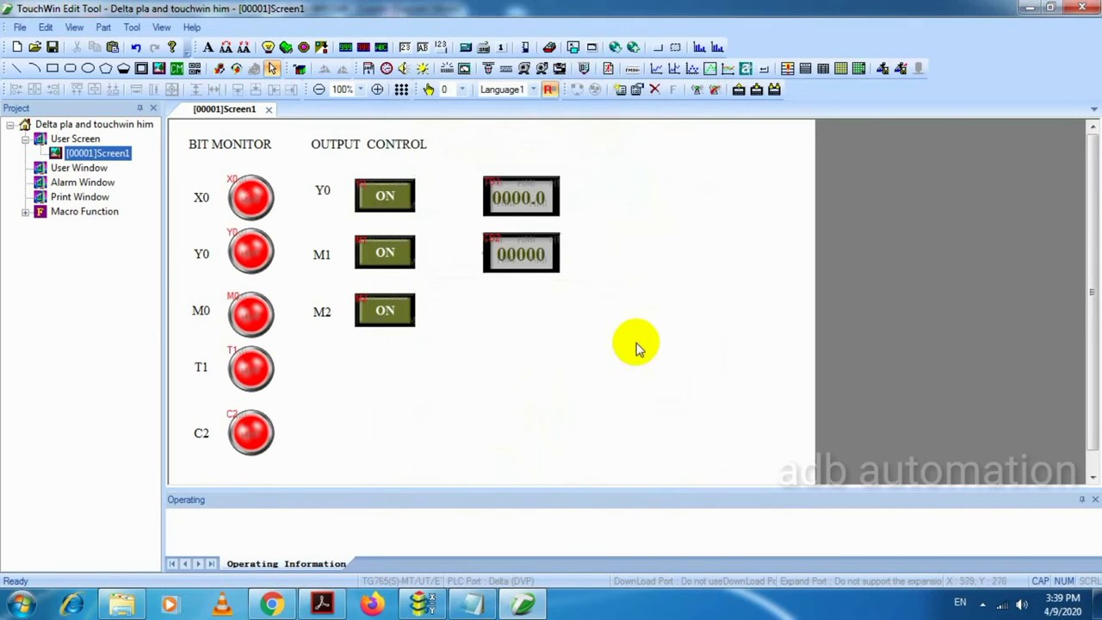
# - Check the timer heading in the notes and add the text label TIMER MONITOR above the TD1 display
pyautogui.click(476, 604)
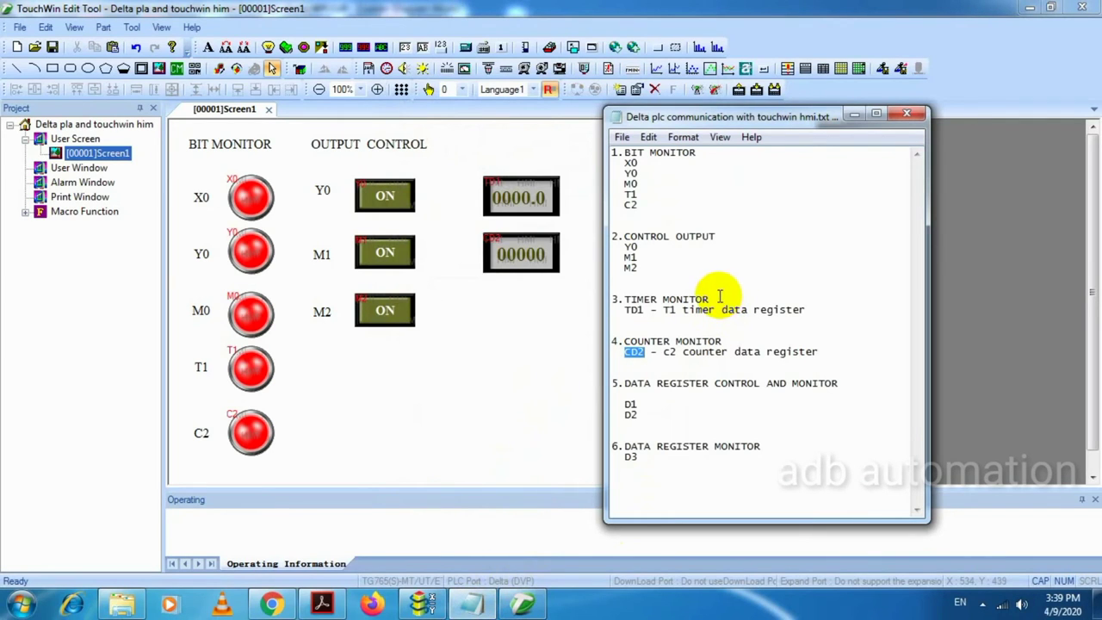
pyautogui.moveTo(712, 298); pyautogui.dragTo(617, 301)
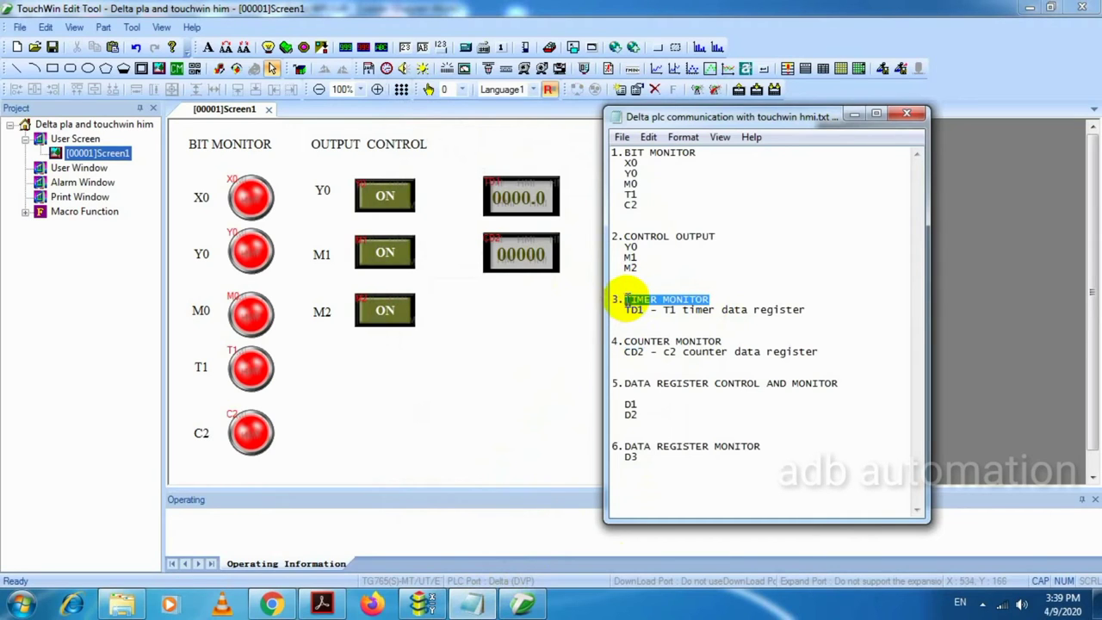
pyautogui.click(537, 364)
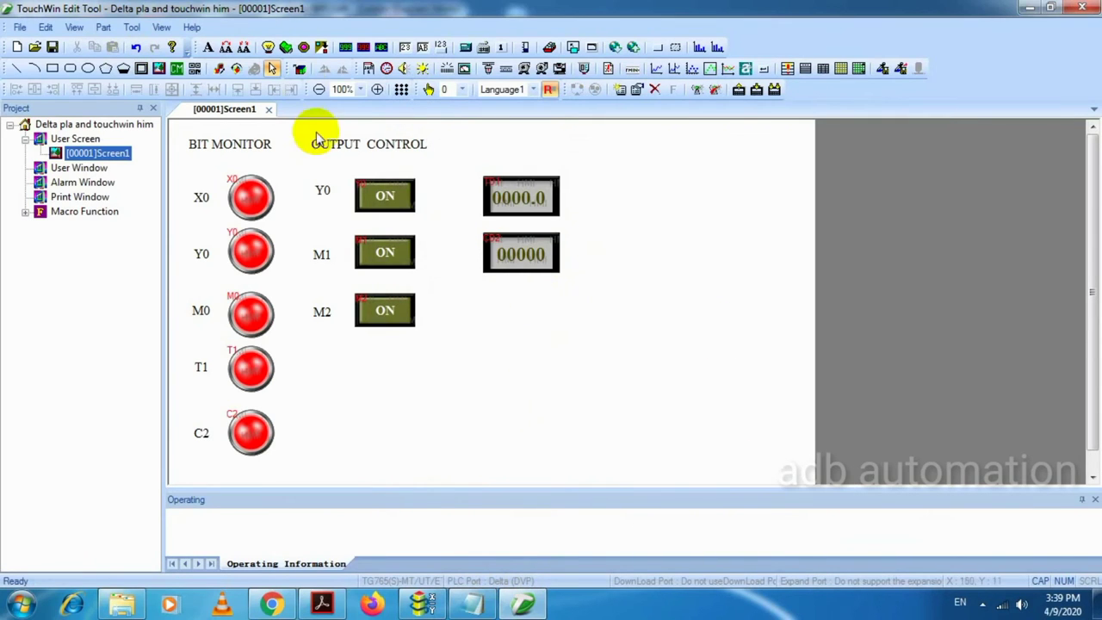
pyautogui.click(206, 48)
pyautogui.click(499, 143)
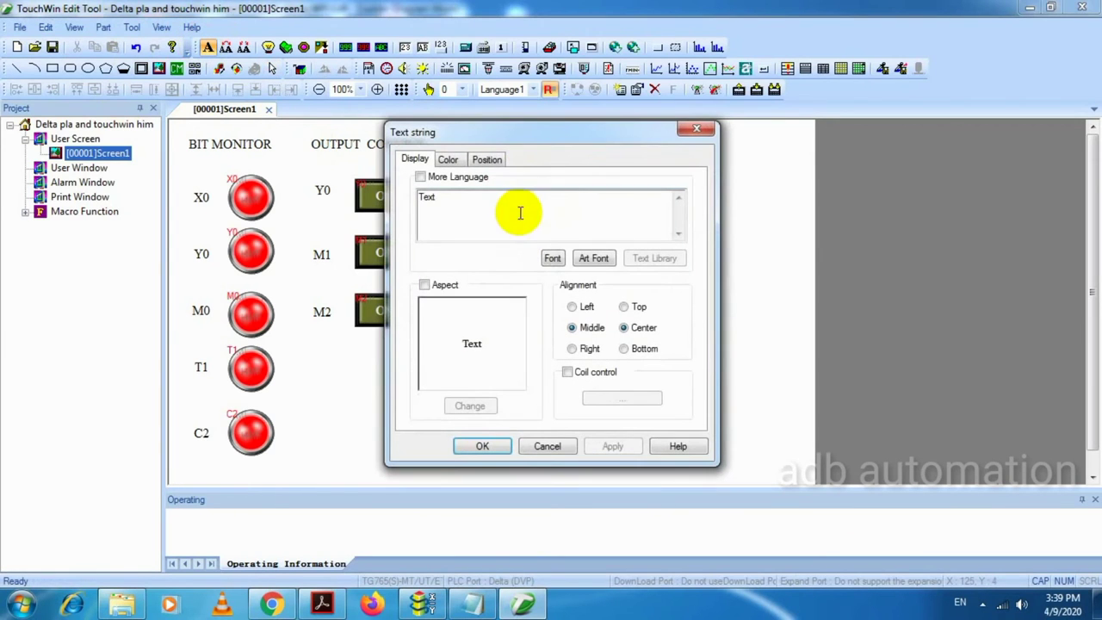
pyautogui.moveTo(518, 211); pyautogui.dragTo(335, 189)
pyautogui.write('TIMER MONITOR')
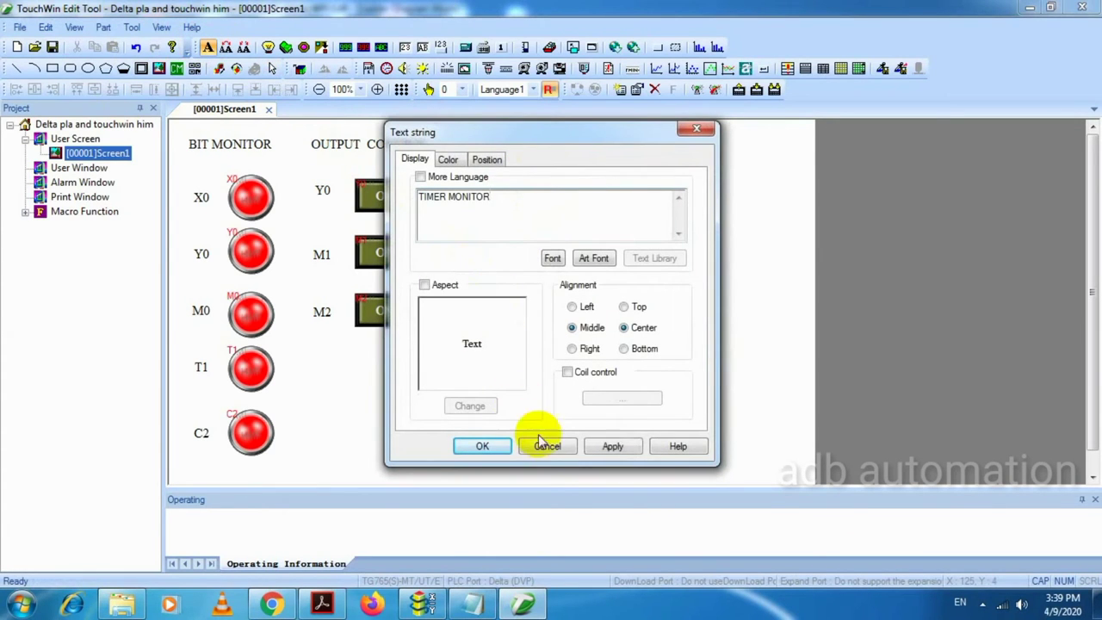
pyautogui.click(485, 446)
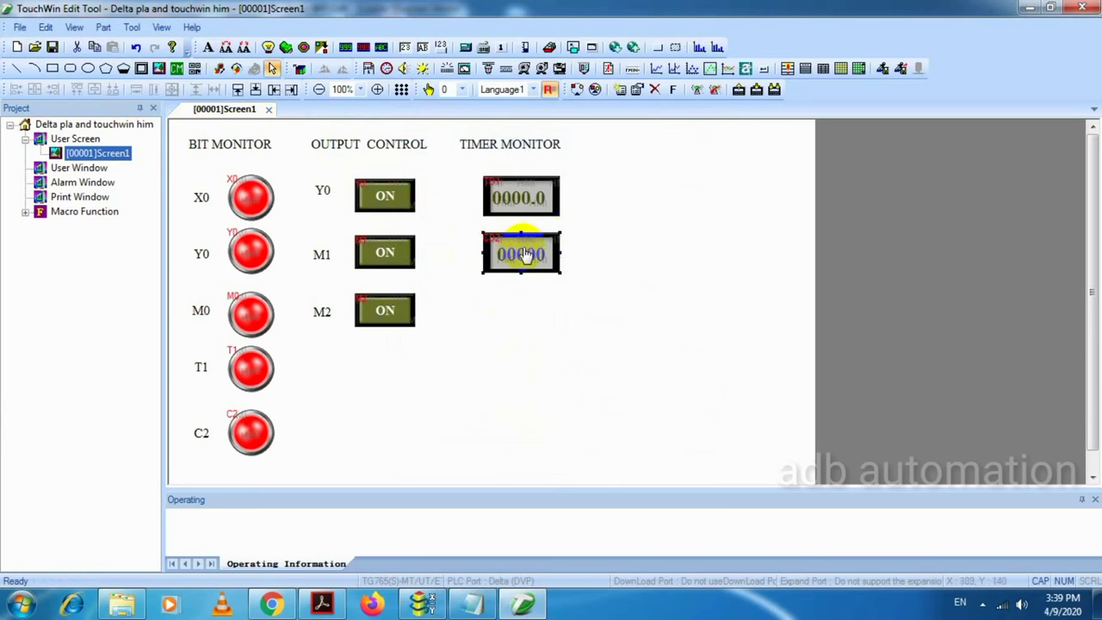
# - Move the CD2 display lower and place a copy of the TIMER MONITOR label above it
pyautogui.moveTo(519, 289); pyautogui.dragTo(520, 290)
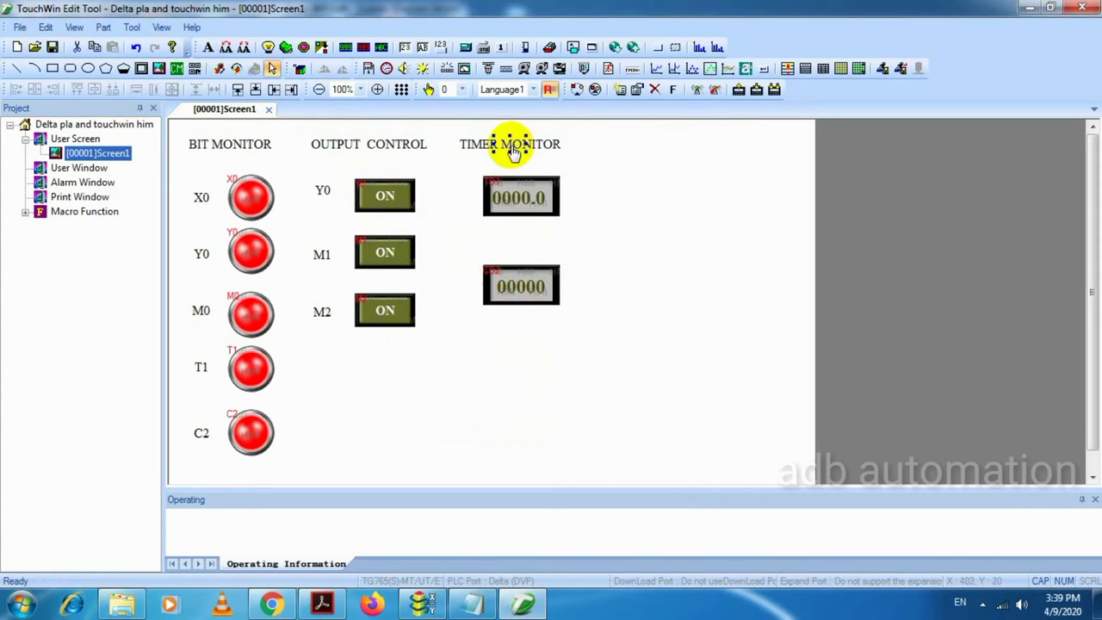
pyautogui.moveTo(503, 229)
pyautogui.mouseDown()
pyautogui.moveTo(500, 247)
pyautogui.moveTo(509, 244)
pyautogui.mouseUp()
# - Check the counter heading in the notes and change the copied label's text to COUNTER MONITOR
pyautogui.click(473, 602)
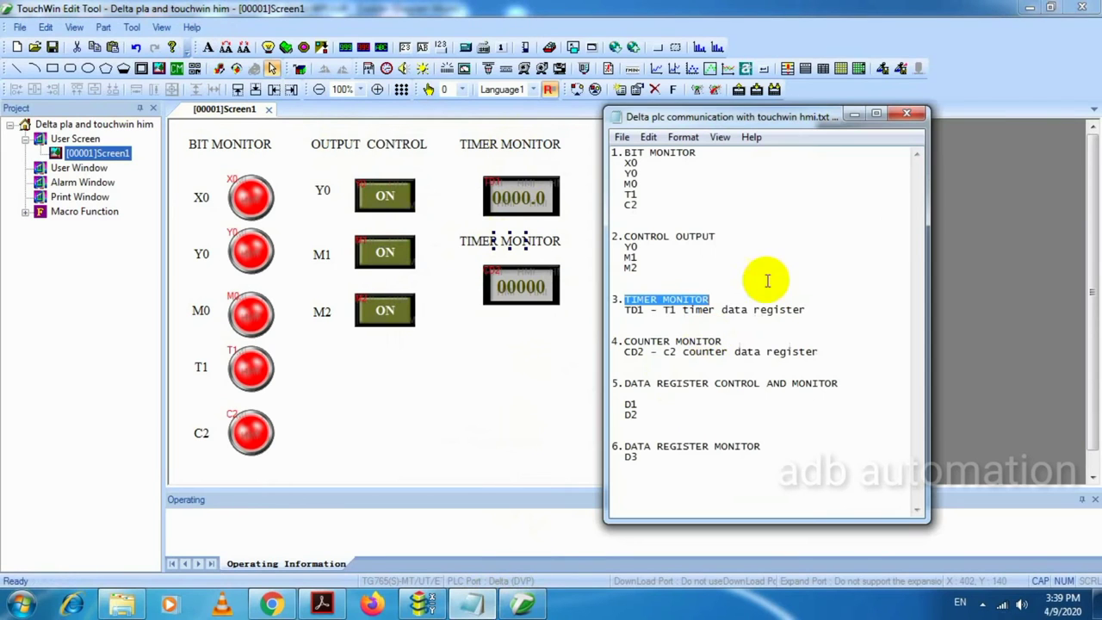
pyautogui.moveTo(723, 342); pyautogui.dragTo(623, 342)
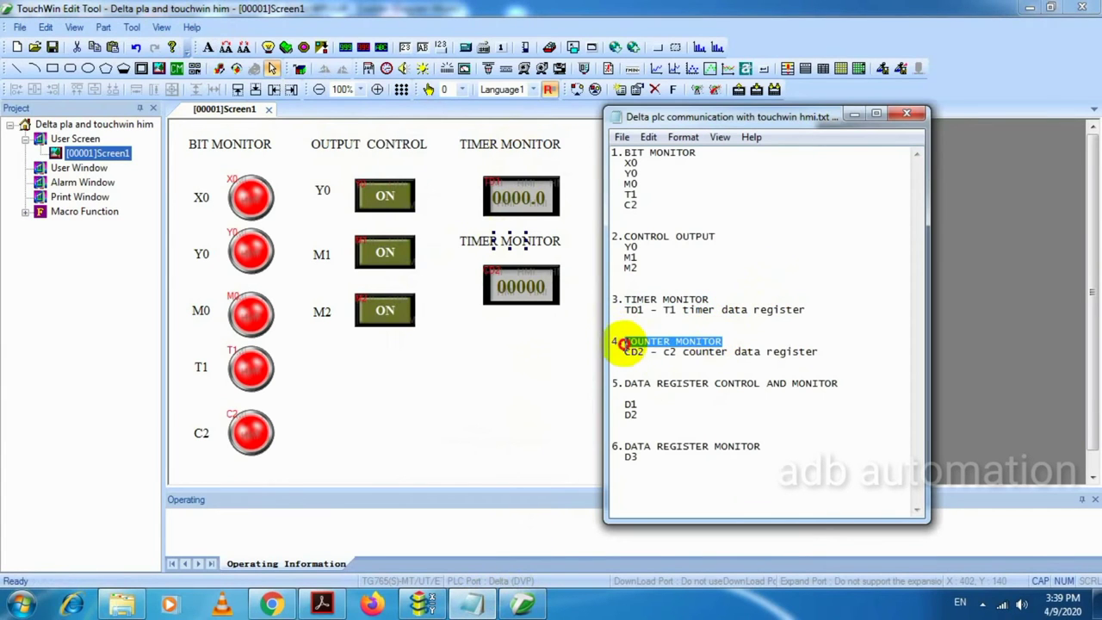
pyautogui.click(505, 239)
pyautogui.doubleClick(504, 239)
pyautogui.click(426, 191)
pyautogui.hotkey('ctrl', 'a')
pyautogui.write('COUNTER MONITOR')
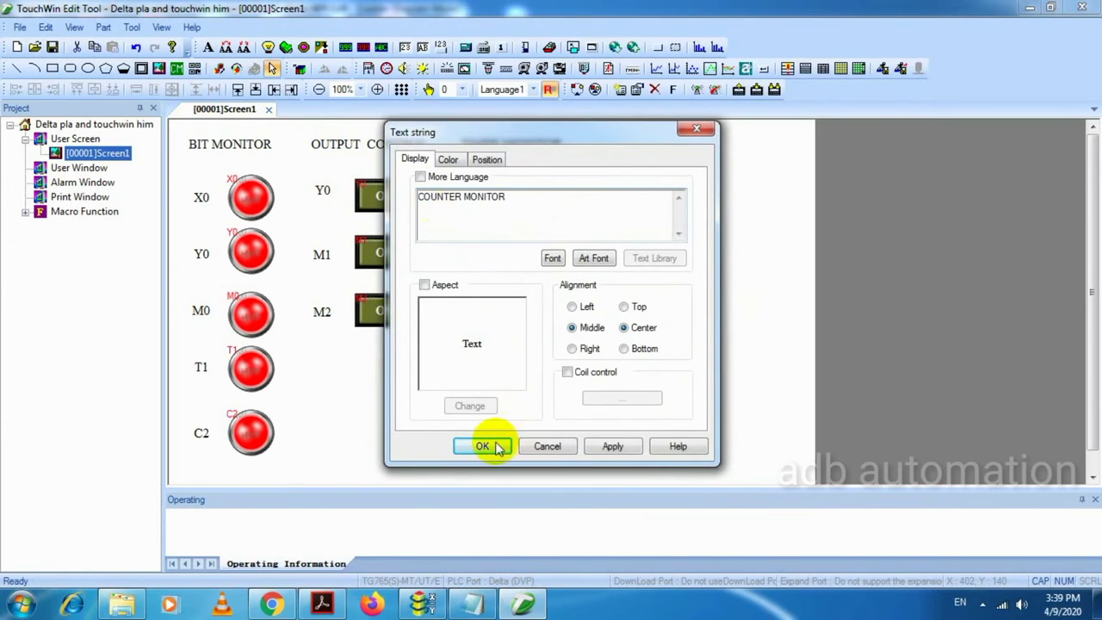
pyautogui.click(495, 444)
pyautogui.click(596, 246)
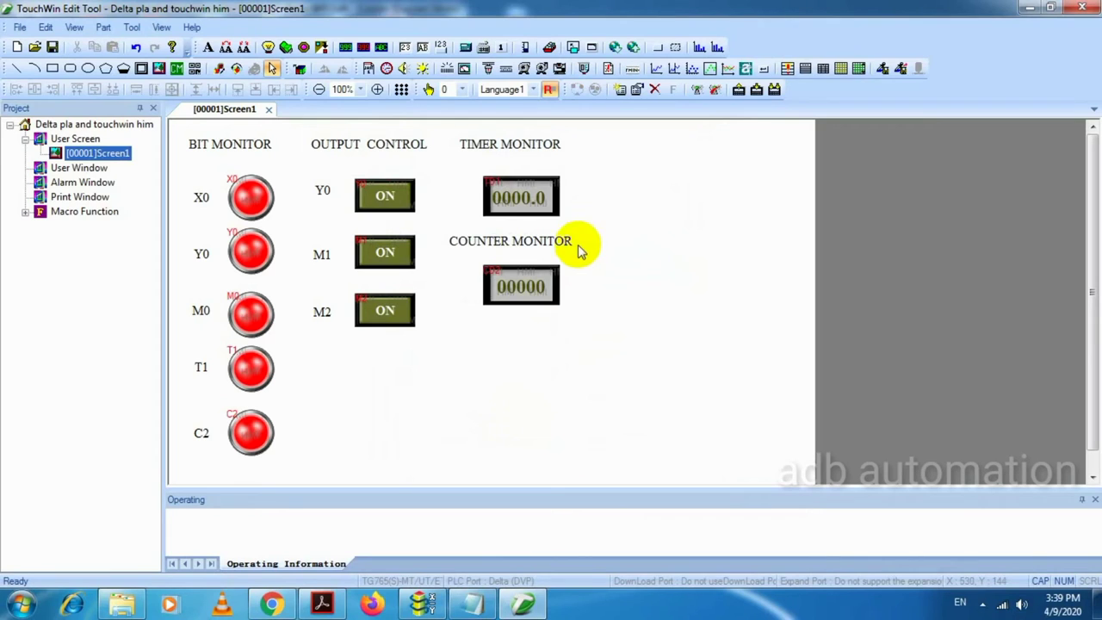
pyautogui.click(506, 239)
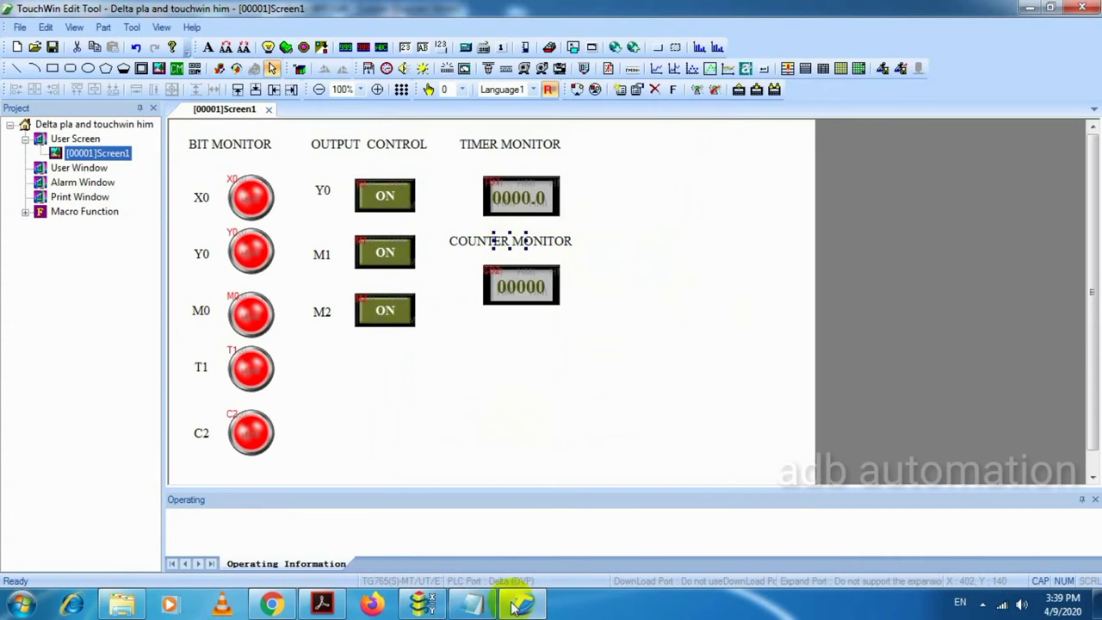
# - Check the data register control entries in the notes, and add a data input for register D1 beside the timer display
pyautogui.click(469, 596)
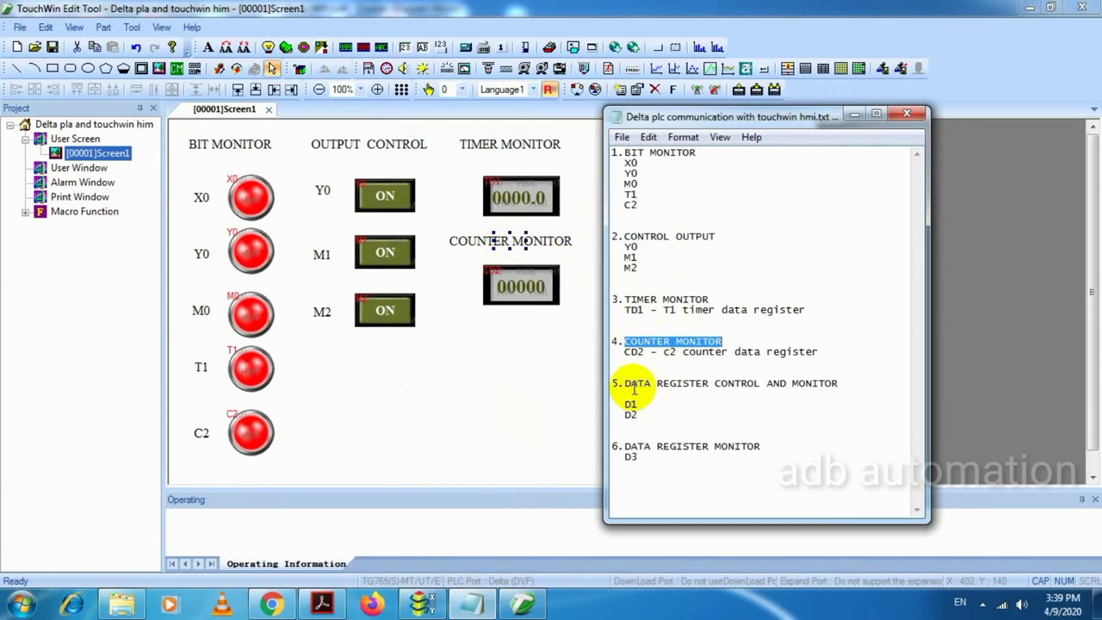
pyautogui.moveTo(627, 384); pyautogui.dragTo(835, 382)
pyautogui.click(865, 342)
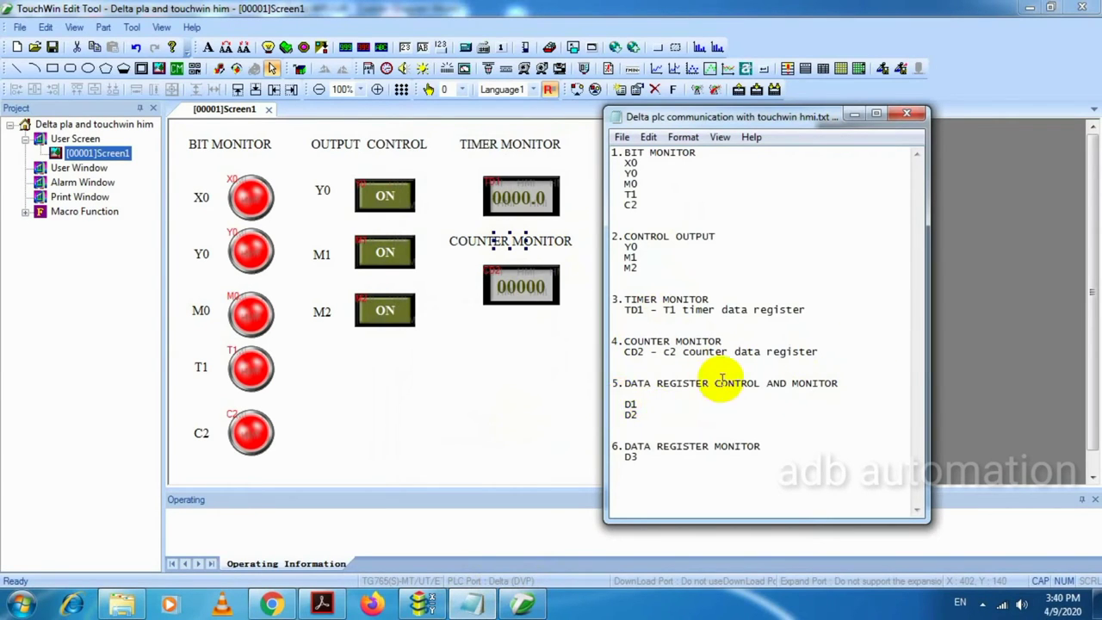
pyautogui.moveTo(623, 403); pyautogui.dragTo(640, 415)
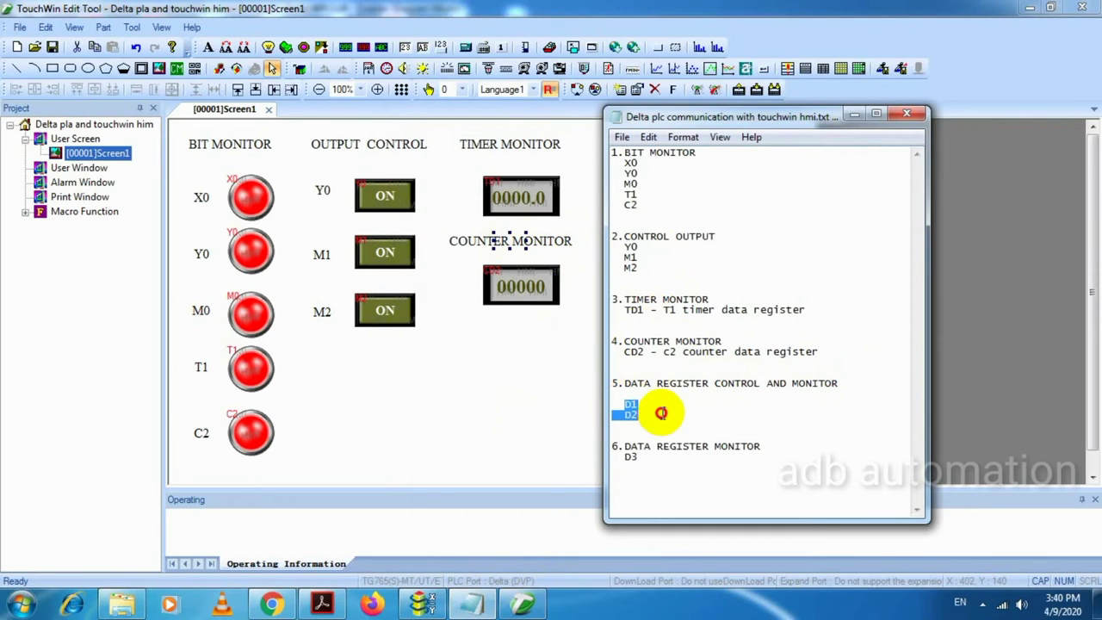
pyautogui.click(541, 389)
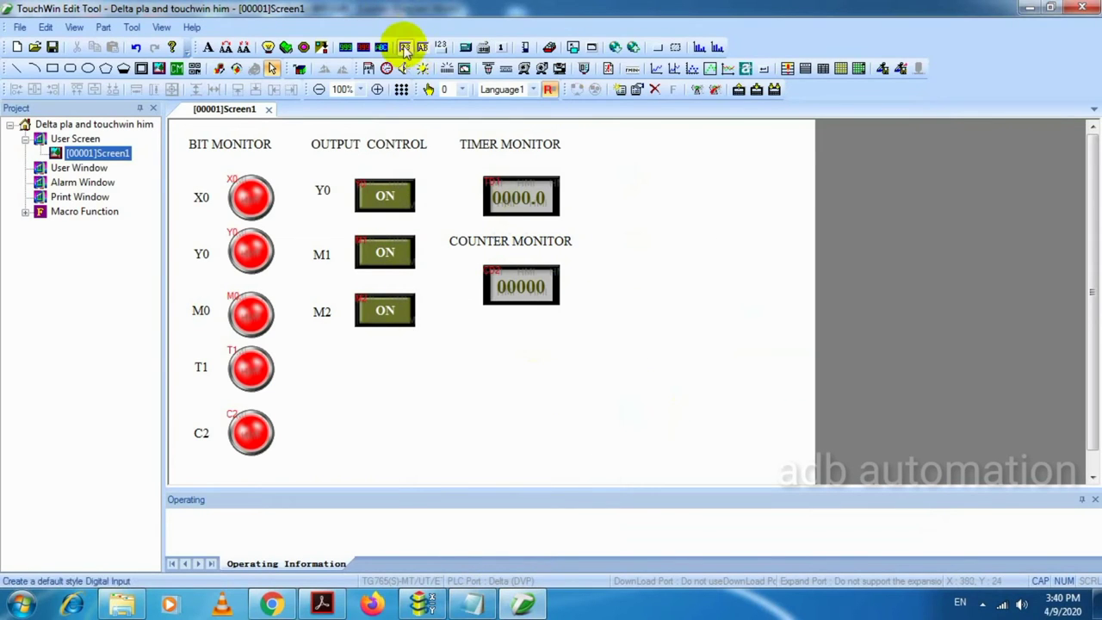
pyautogui.click(404, 48)
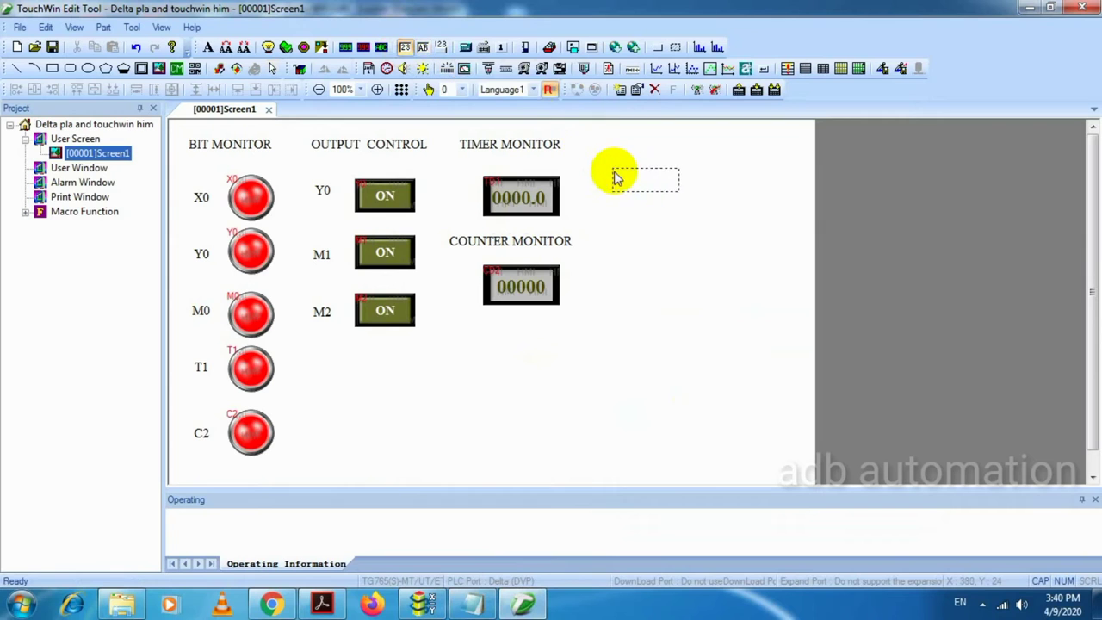
pyautogui.click(616, 183)
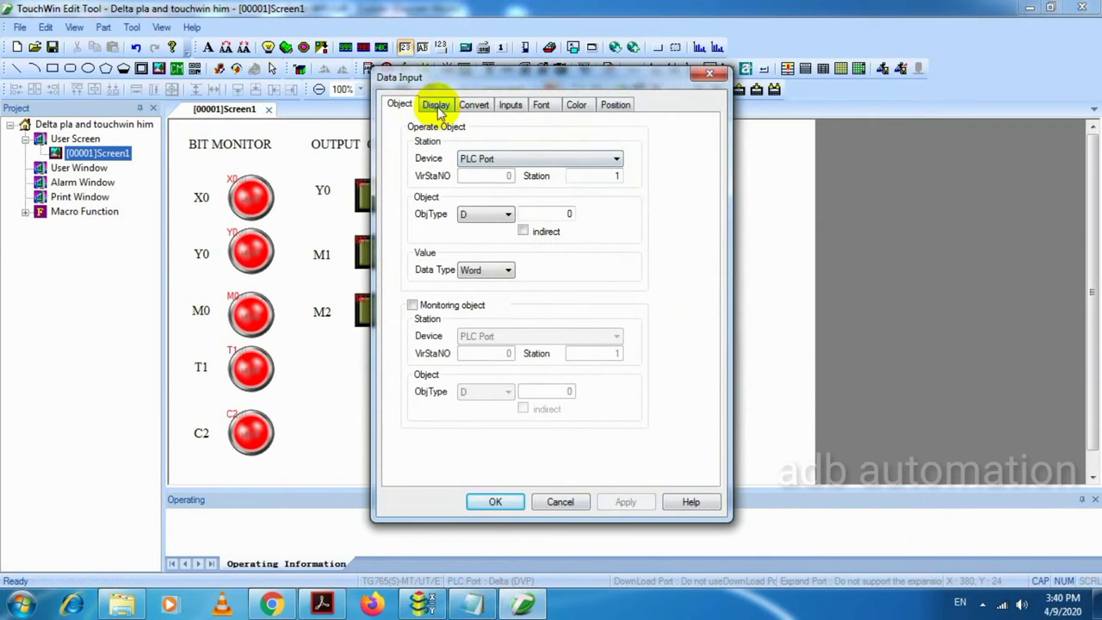
pyautogui.moveTo(553, 211); pyautogui.dragTo(583, 215)
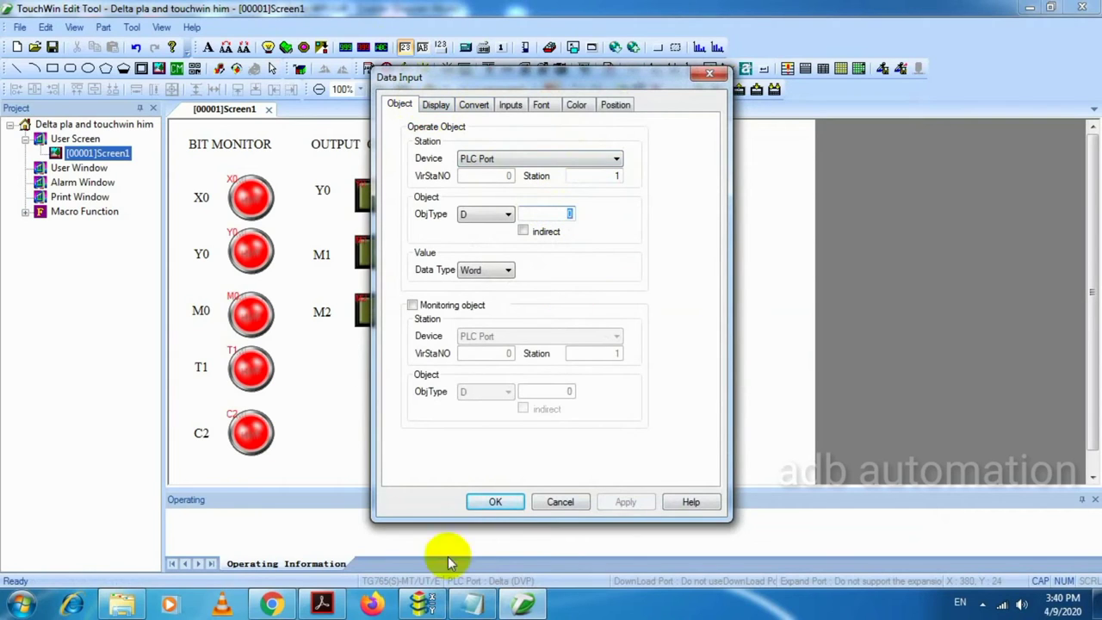
pyautogui.write('1')
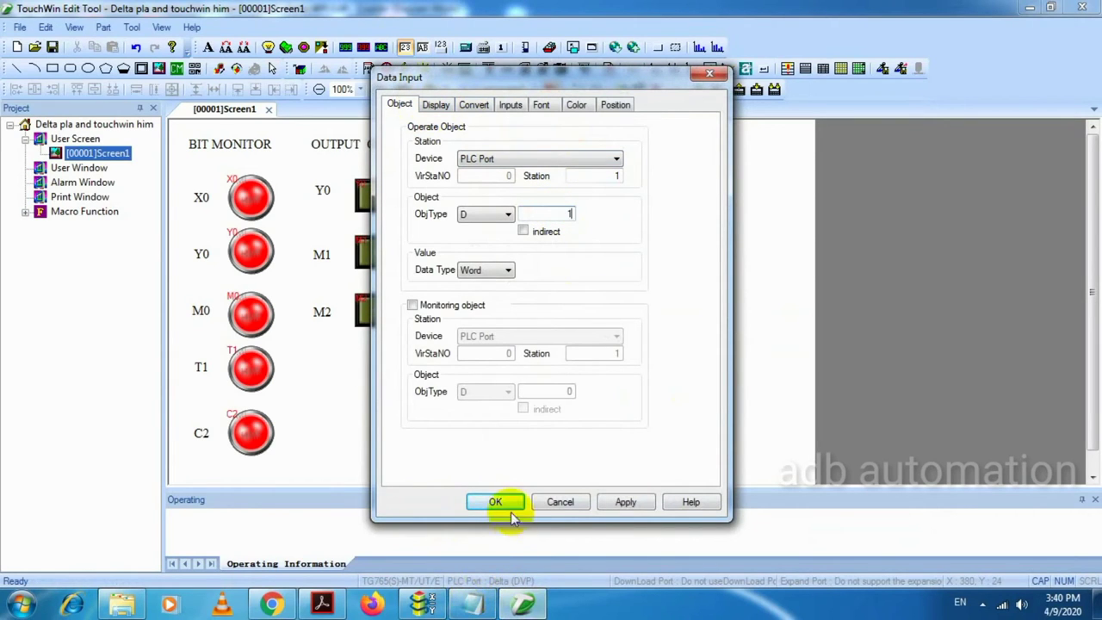
# - Check how the WPLSoft ladder program uses D1 and set the data input's float bit length to 1
pyautogui.click(435, 104)
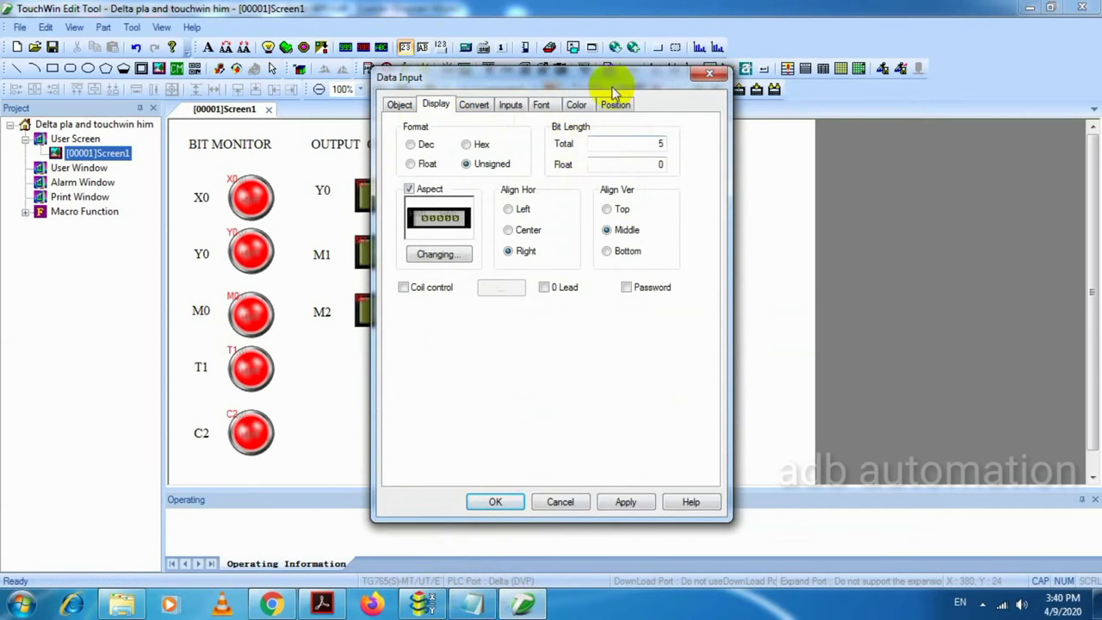
pyautogui.click(421, 602)
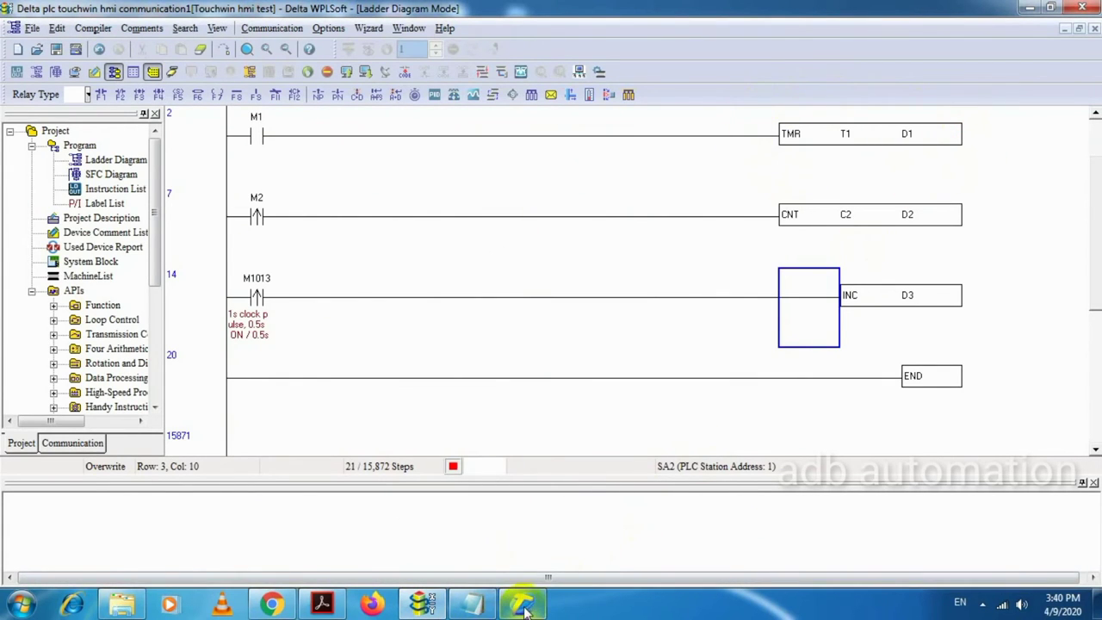
pyautogui.click(476, 605)
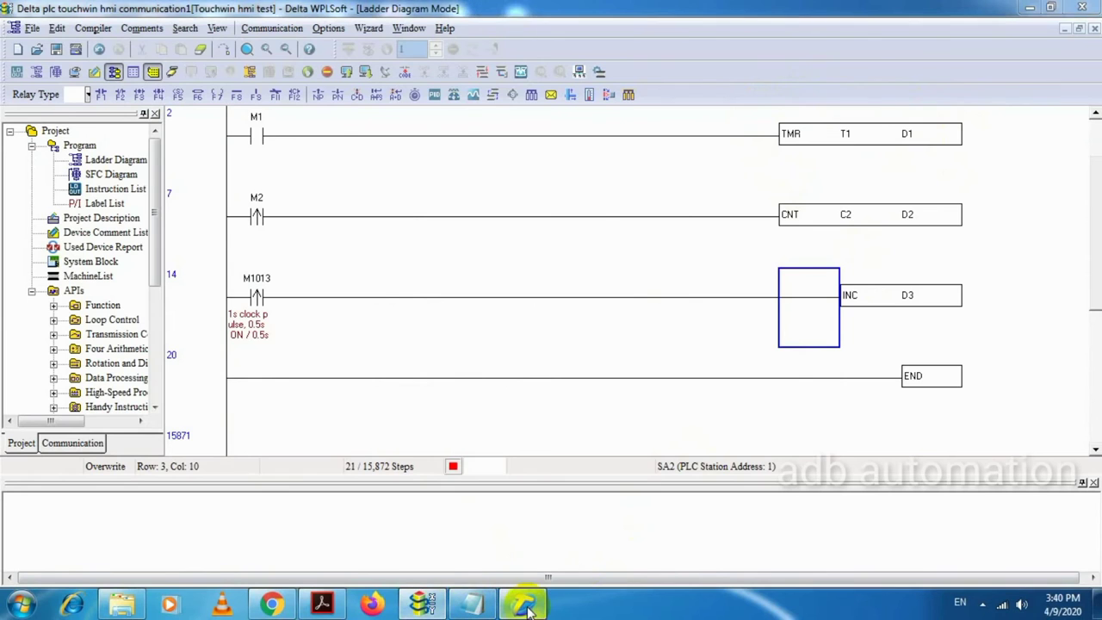
pyautogui.moveTo(613, 82); pyautogui.dragTo(846, 114)
pyautogui.doubleClick(877, 197)
pyautogui.write('1')
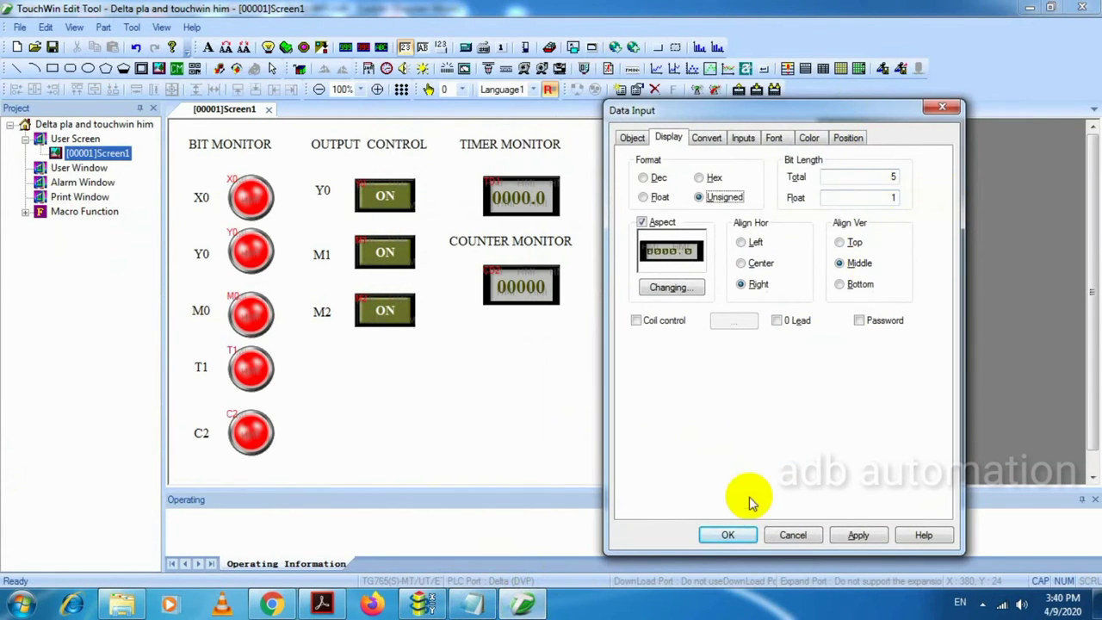
# - Set the D1 data input's font to Times New Roman, Bold, size 18, and apply the input's settings
pyautogui.click(771, 138)
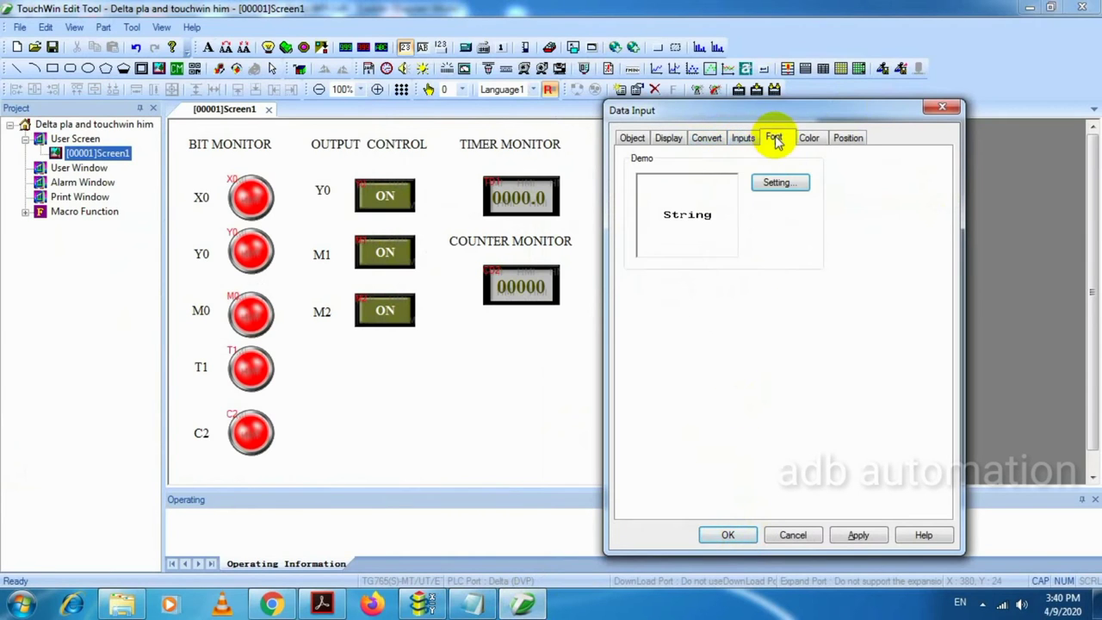
pyautogui.click(777, 181)
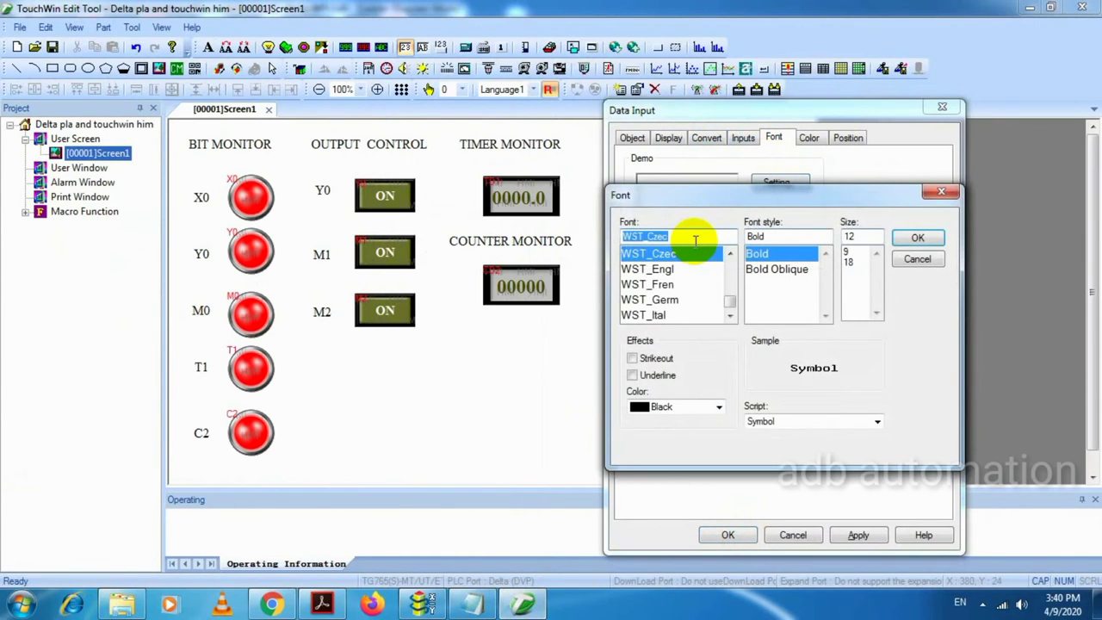
pyautogui.write('TIM')
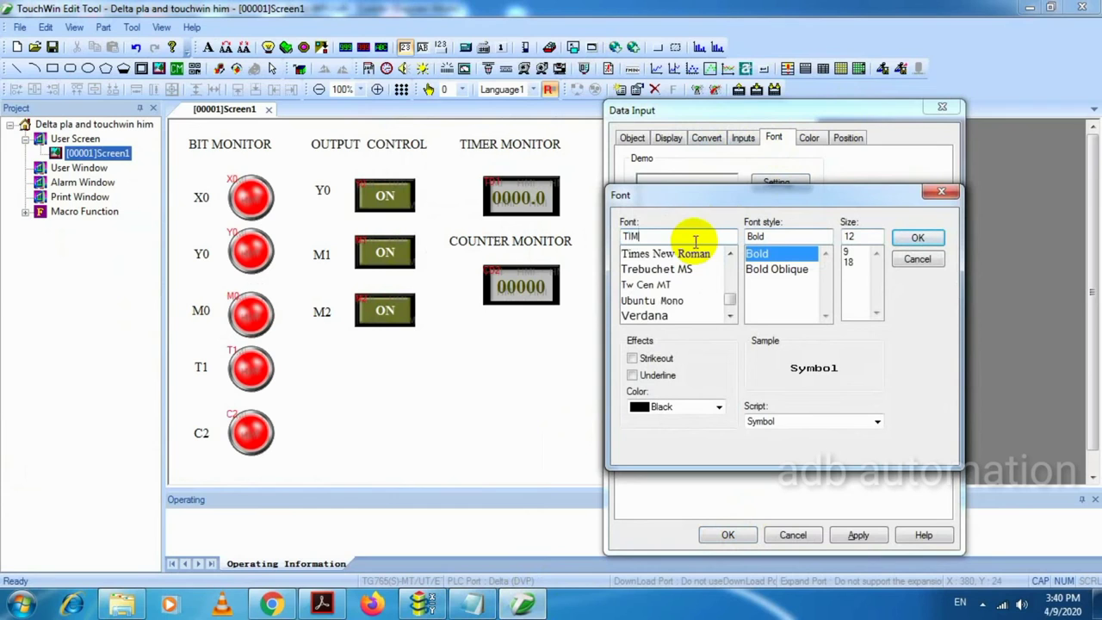
pyautogui.click(693, 255)
pyautogui.click(849, 283)
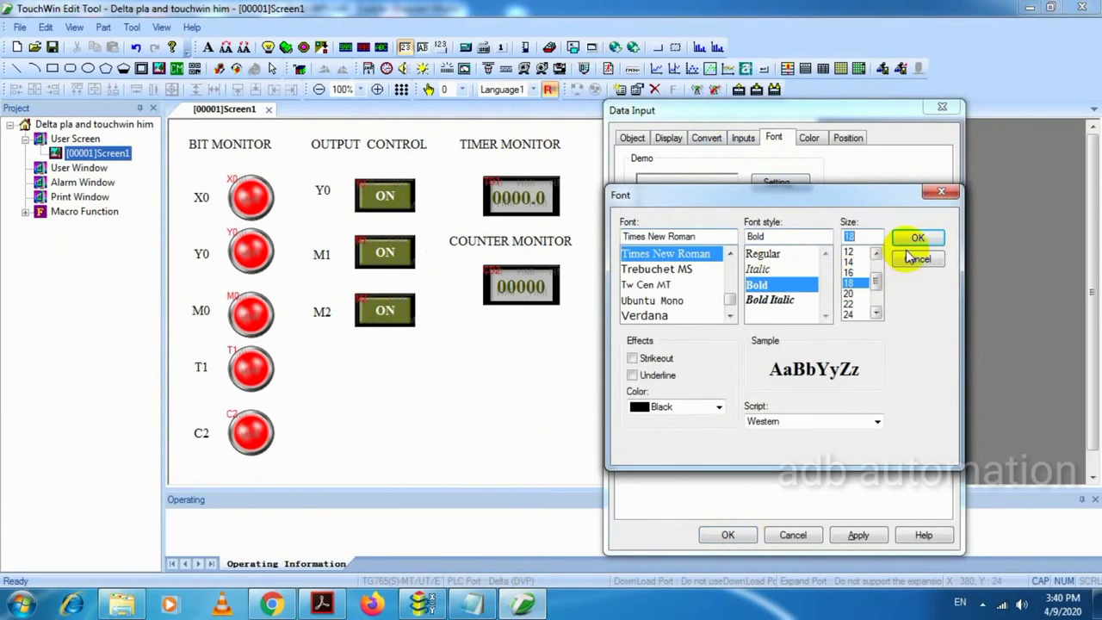
pyautogui.click(911, 240)
pyautogui.click(728, 535)
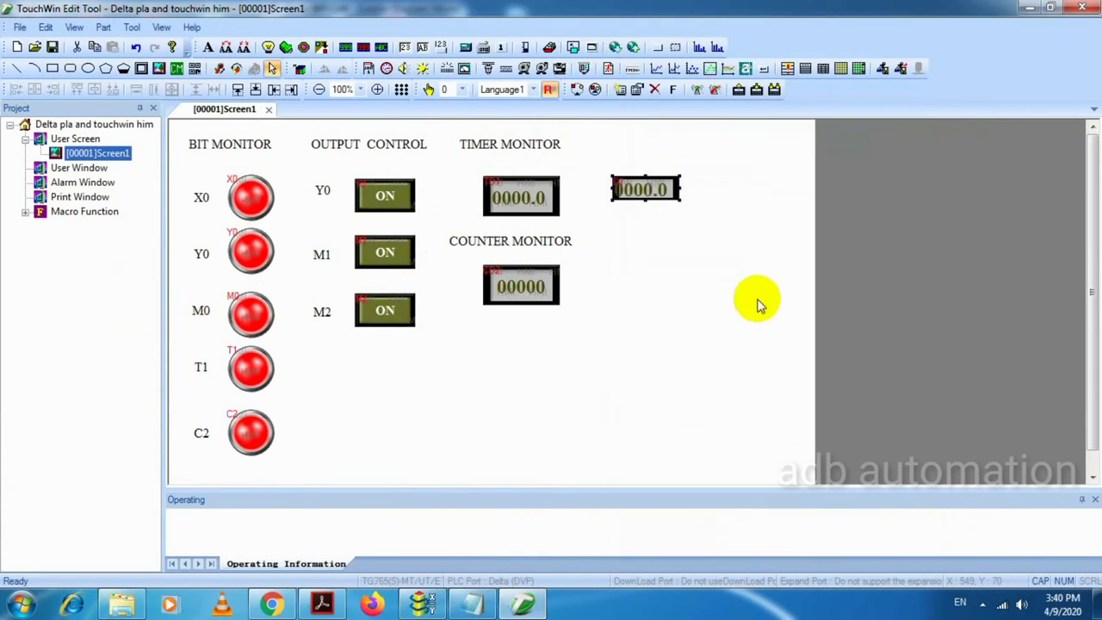
# - Make the D1 data input the same size as the TD1 display
pyautogui.click(539, 198)
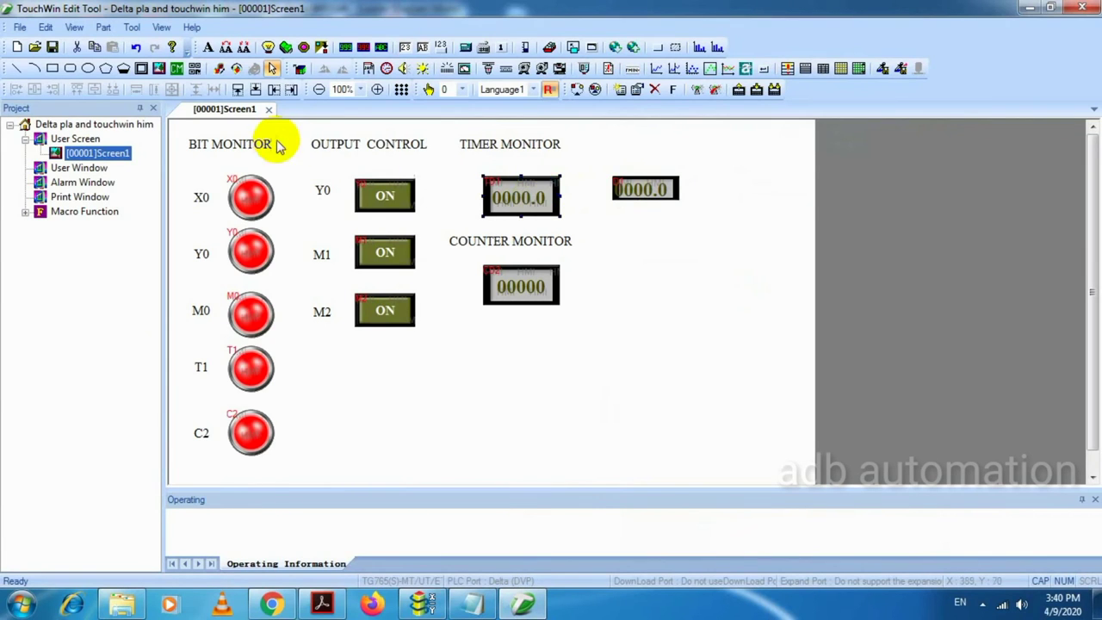
pyautogui.click(659, 191)
pyautogui.click(523, 211)
pyautogui.keyDown('ctrl'); pyautogui.click(660, 190); pyautogui.keyUp('ctrl')
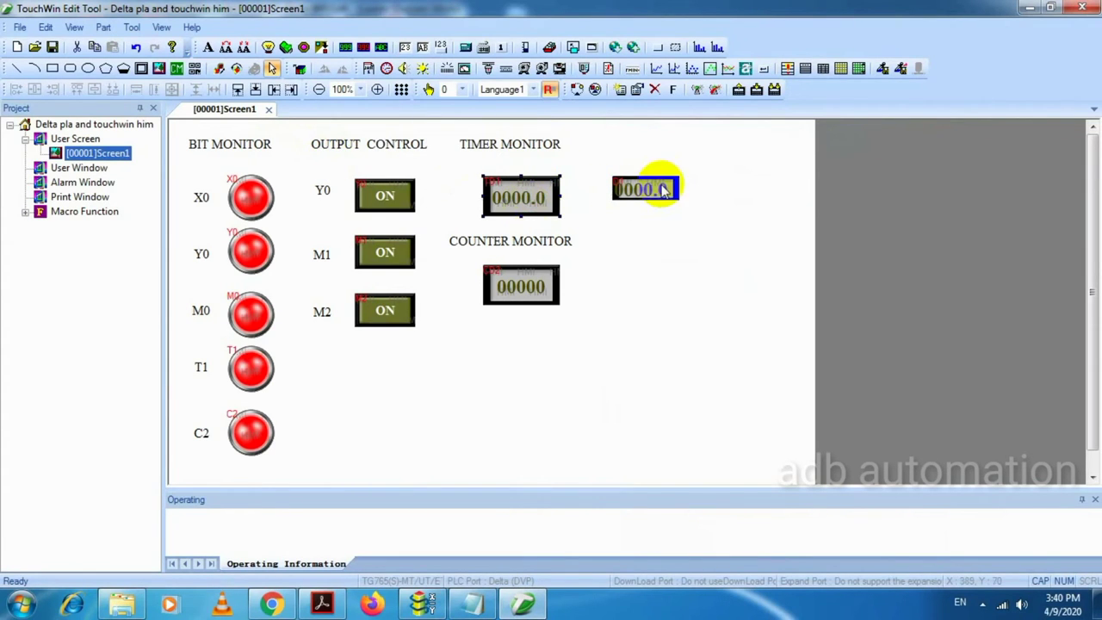
pyautogui.click(169, 90)
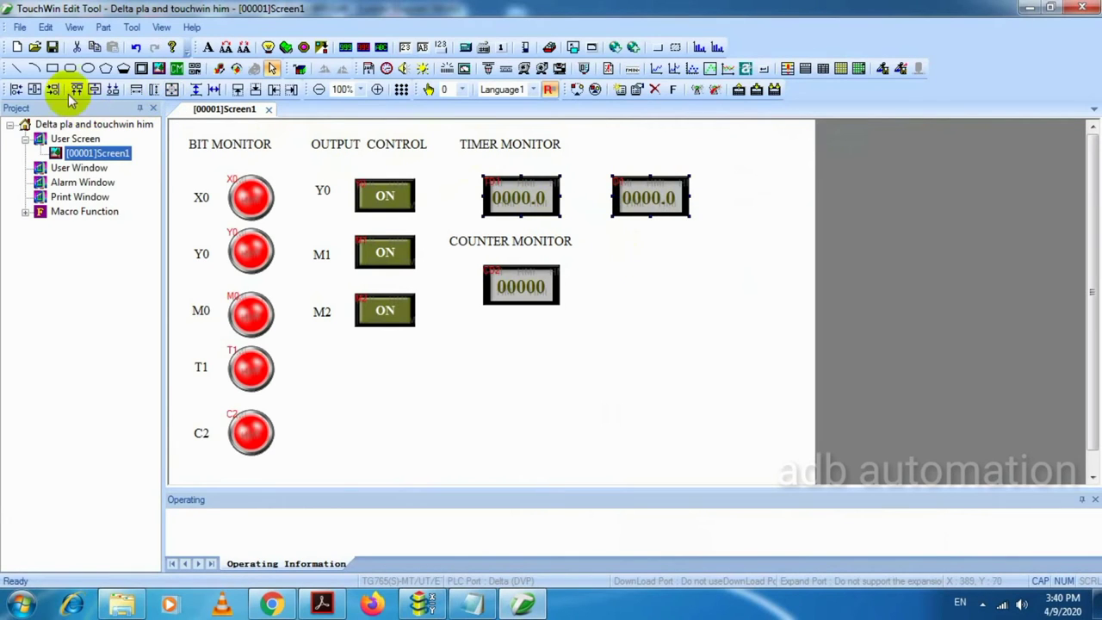
# - Check the data register entries in the notes and place a copy of the D1 data input directly below the original
pyautogui.hotkey('alt', 'Tab')
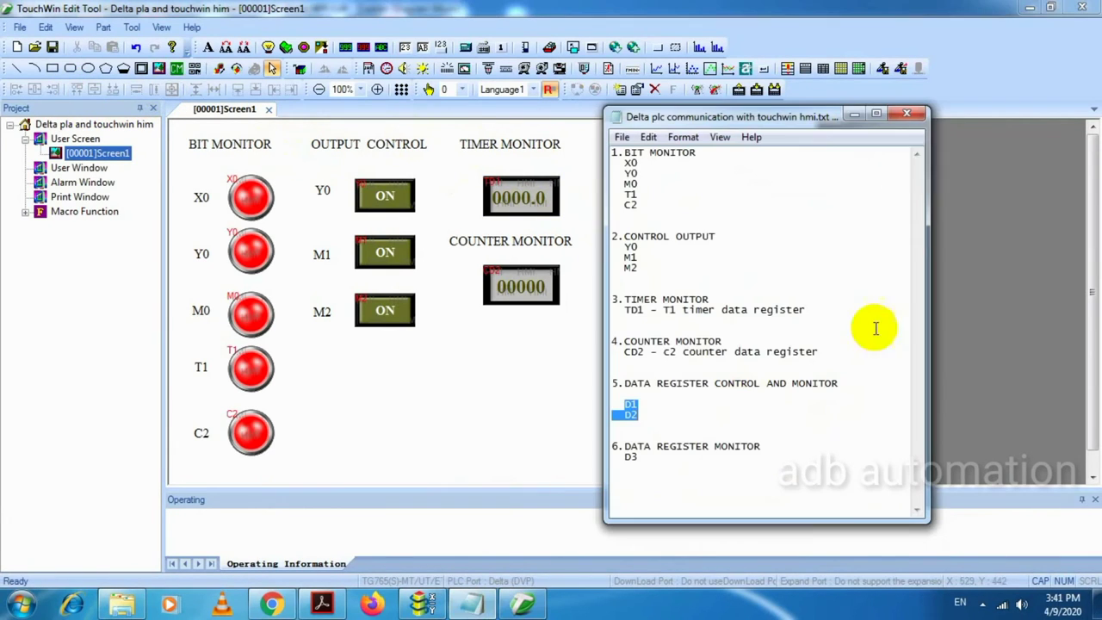
pyautogui.click(851, 115)
pyautogui.click(647, 198)
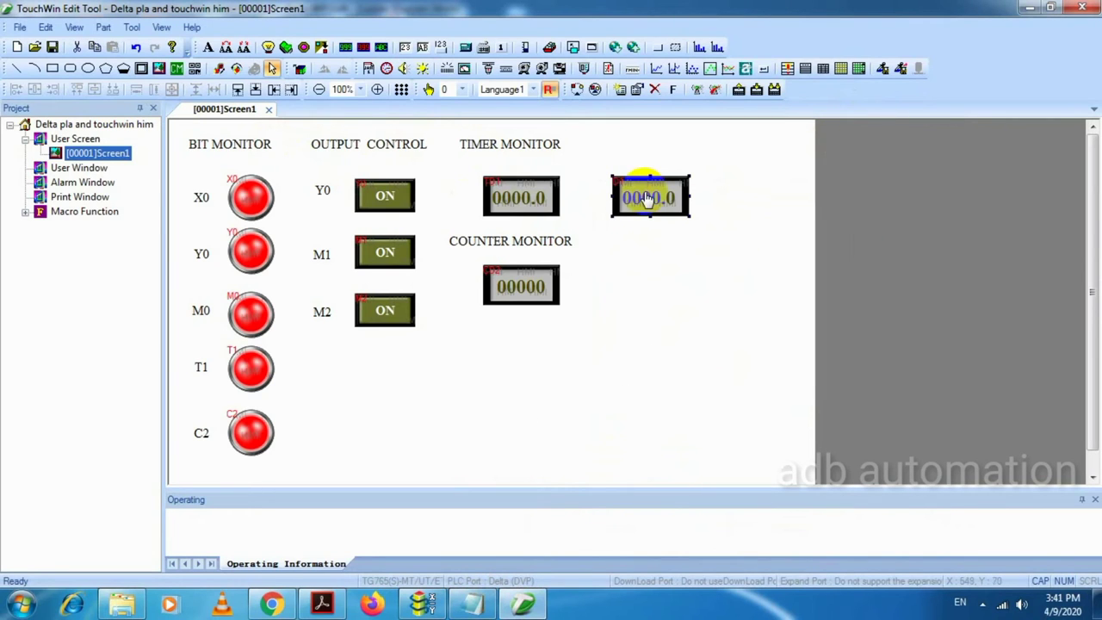
pyautogui.hotkey('ctrl', 'c')
pyautogui.hotkey('ctrl', 'v')
pyautogui.moveTo(651, 204); pyautogui.dragTo(667, 270)
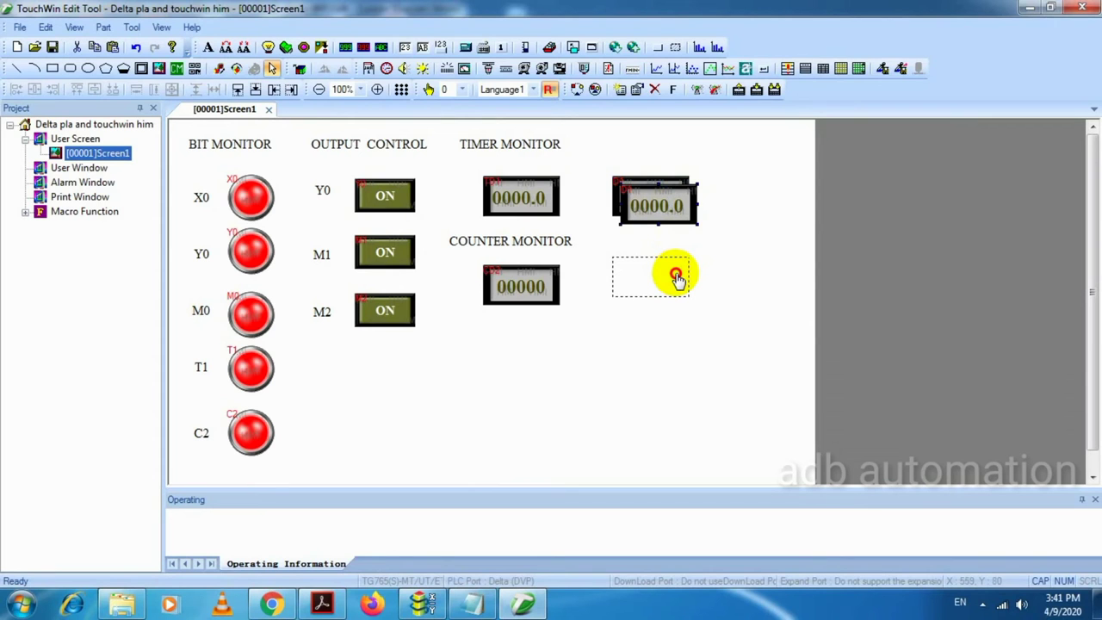
# - Assign the copied data input to D2 with a float bit length of 0 and position it below the D1 input
pyautogui.moveTo(675, 284); pyautogui.dragTo(676, 286)
pyautogui.doubleClick(668, 291)
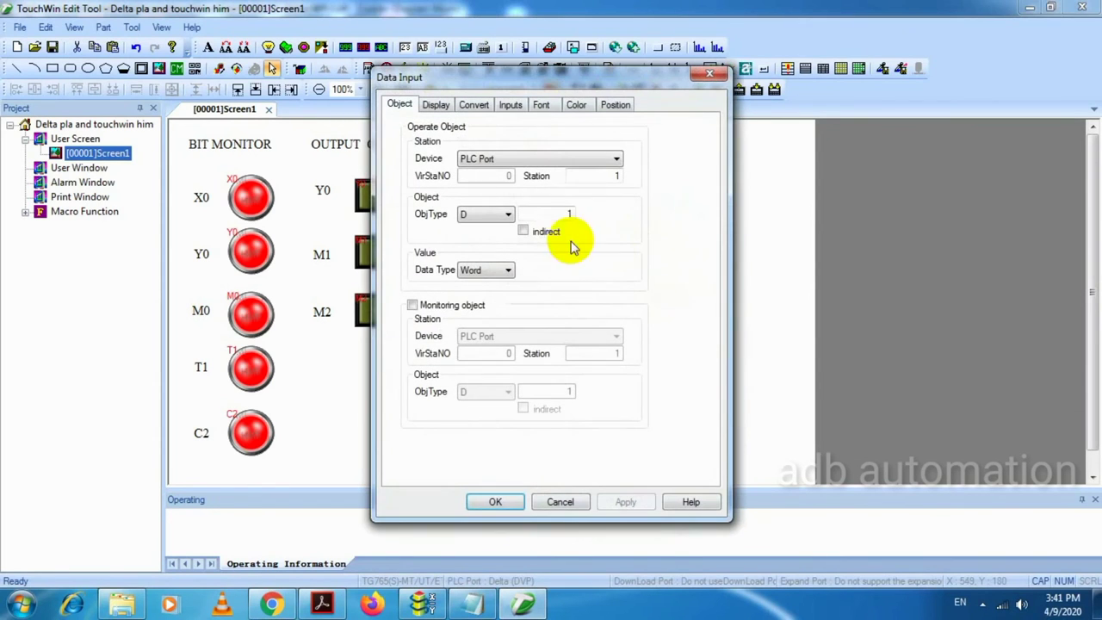
pyautogui.doubleClick(561, 214)
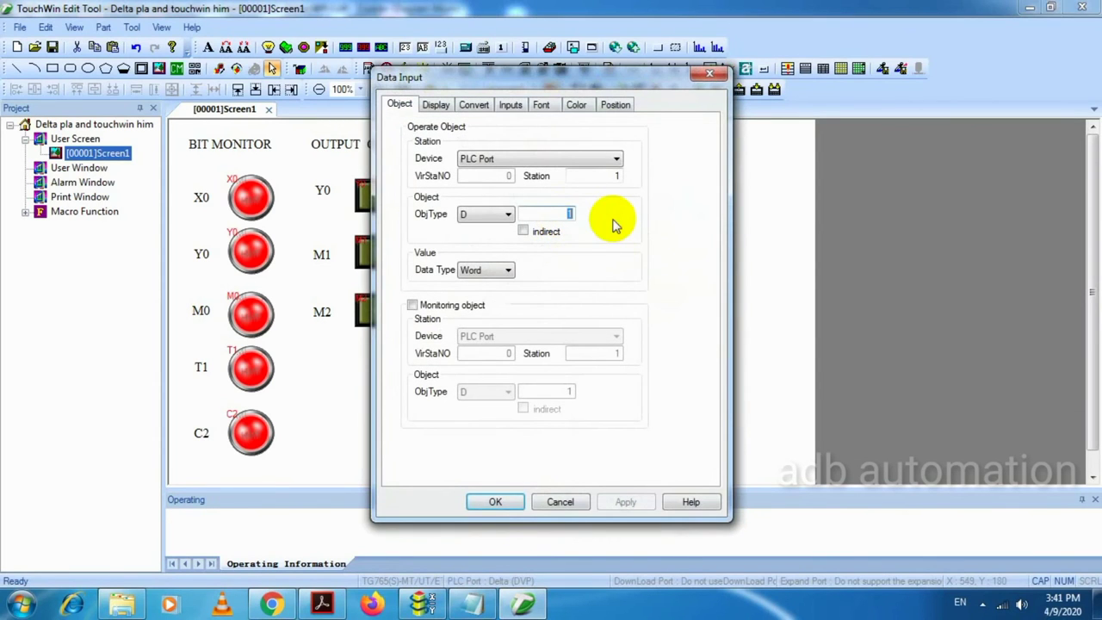
pyautogui.click(434, 104)
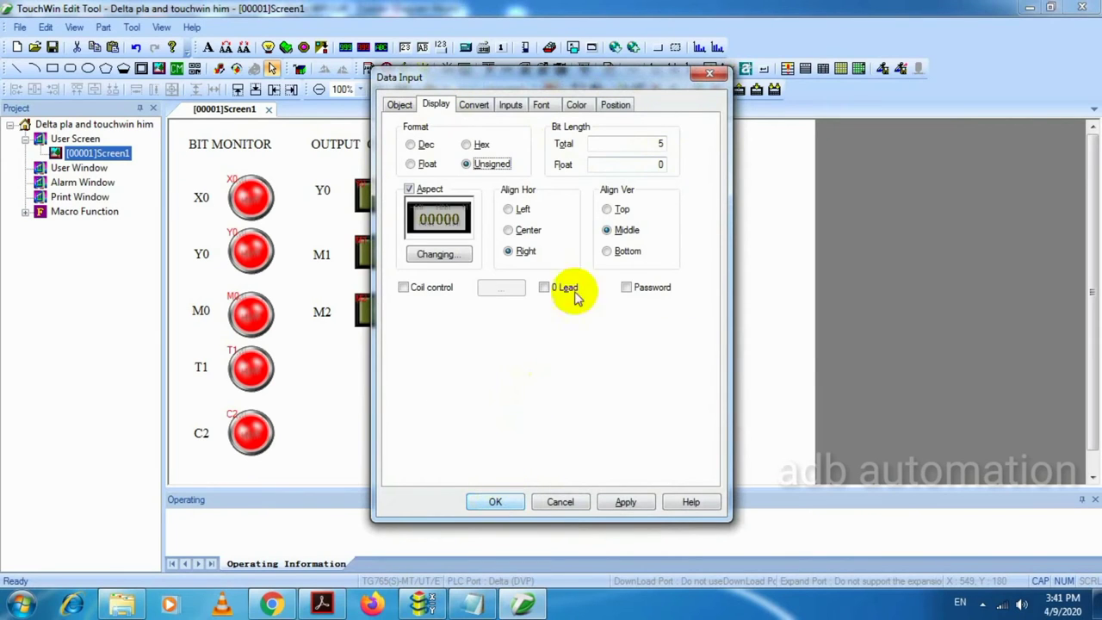
pyautogui.click(497, 502)
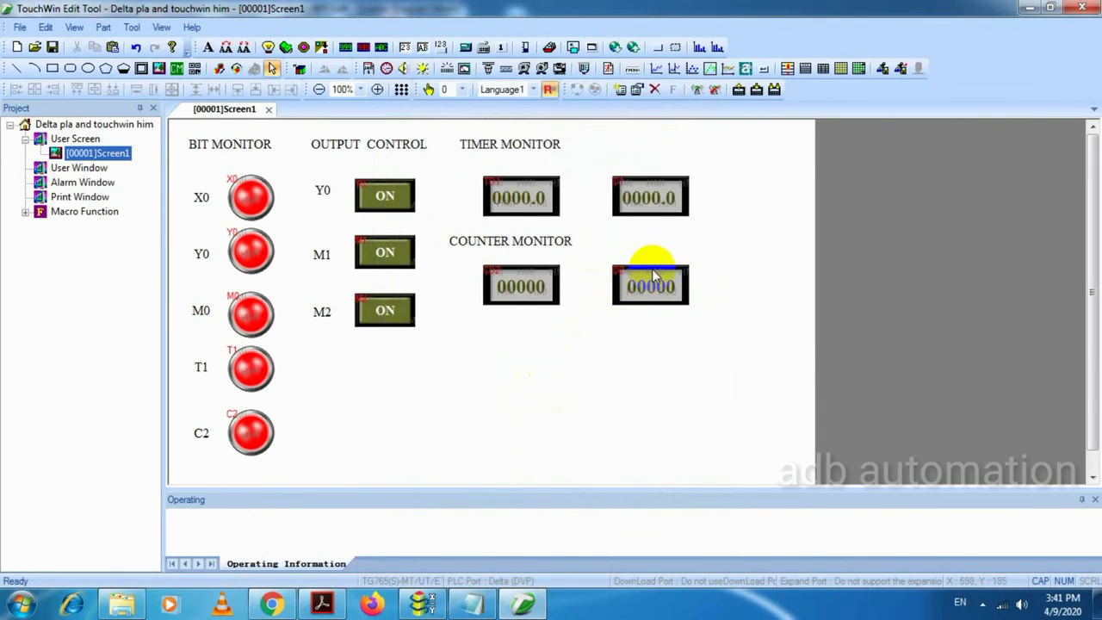
pyautogui.moveTo(657, 263); pyautogui.dragTo(656, 262)
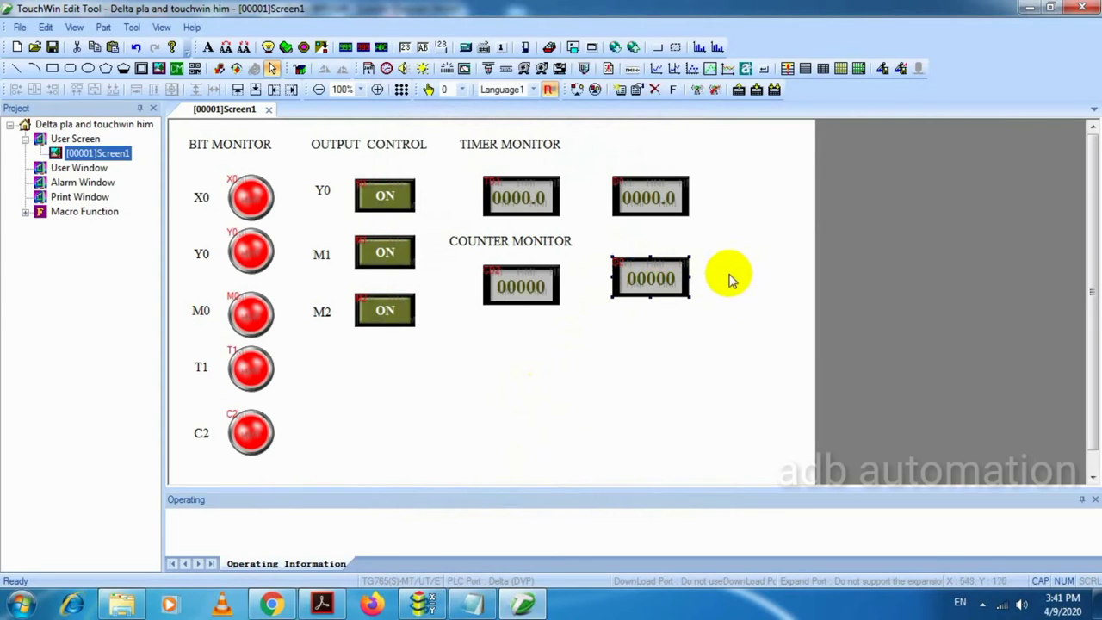
# - Copy the heading "DATA REGISTER CONTROL AND MONITOR" from the notes and place it as static text above the D1 data input
pyautogui.click(482, 608)
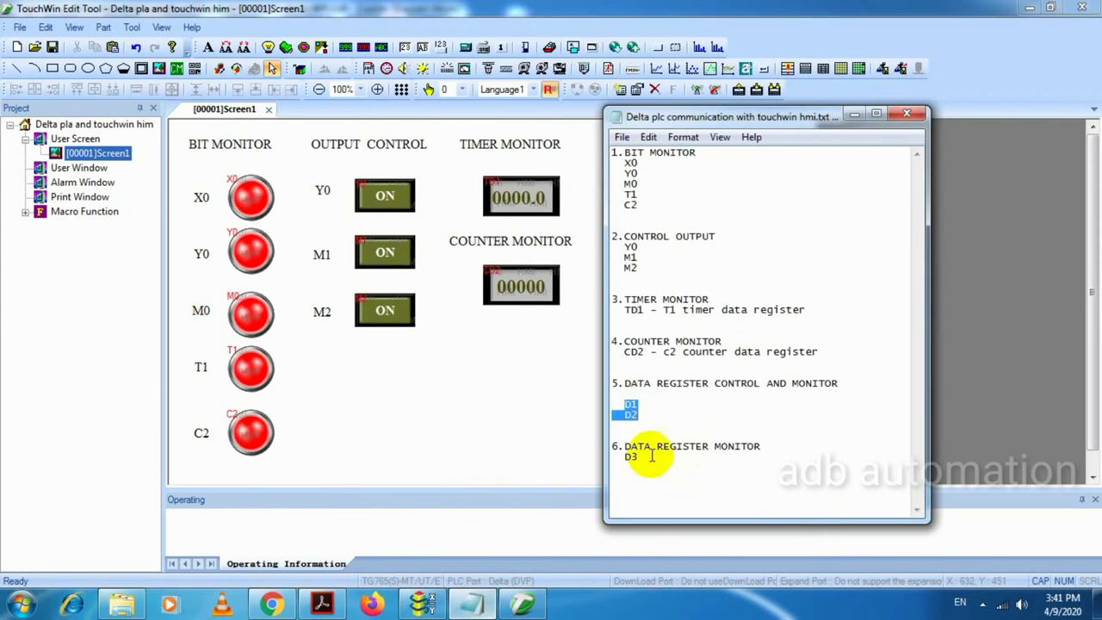
pyautogui.click(851, 379)
pyautogui.moveTo(851, 380); pyautogui.dragTo(629, 386)
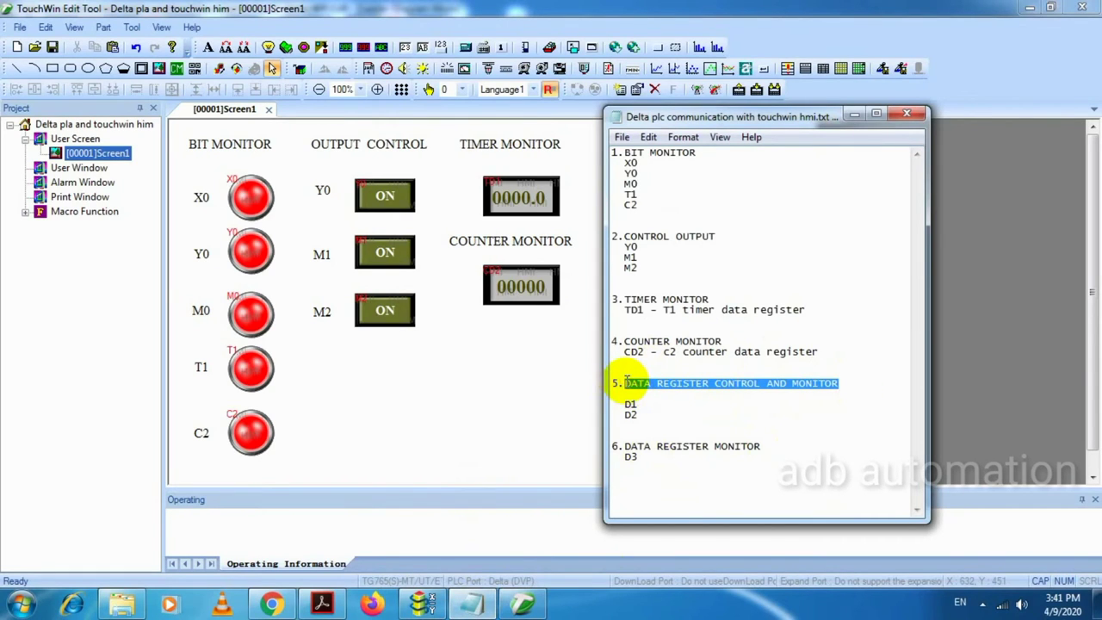
pyautogui.click(477, 450)
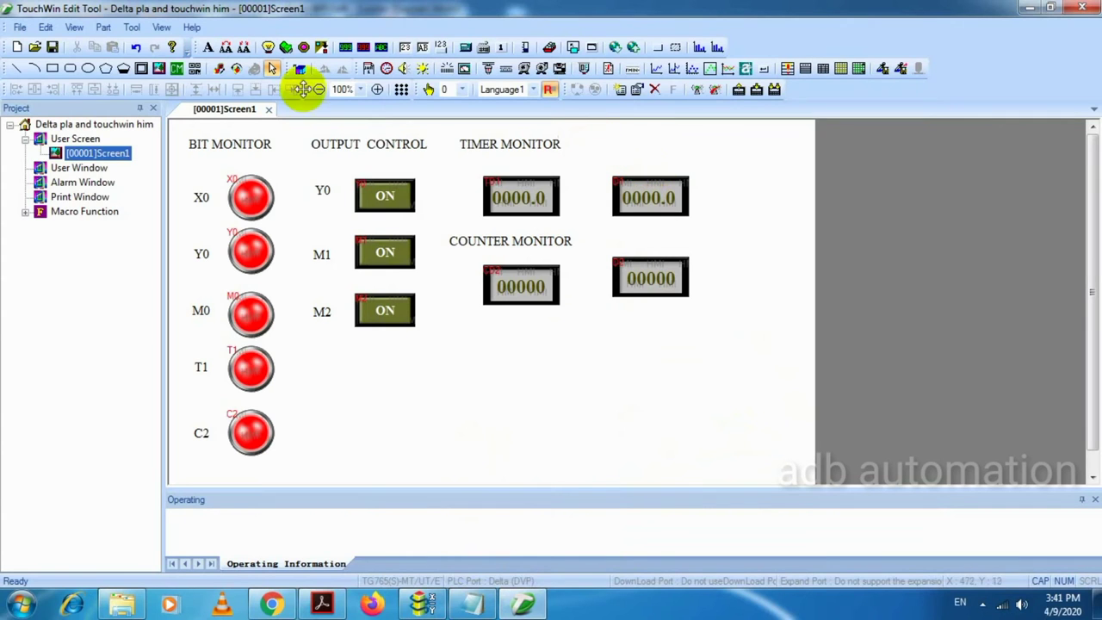
pyautogui.click(207, 47)
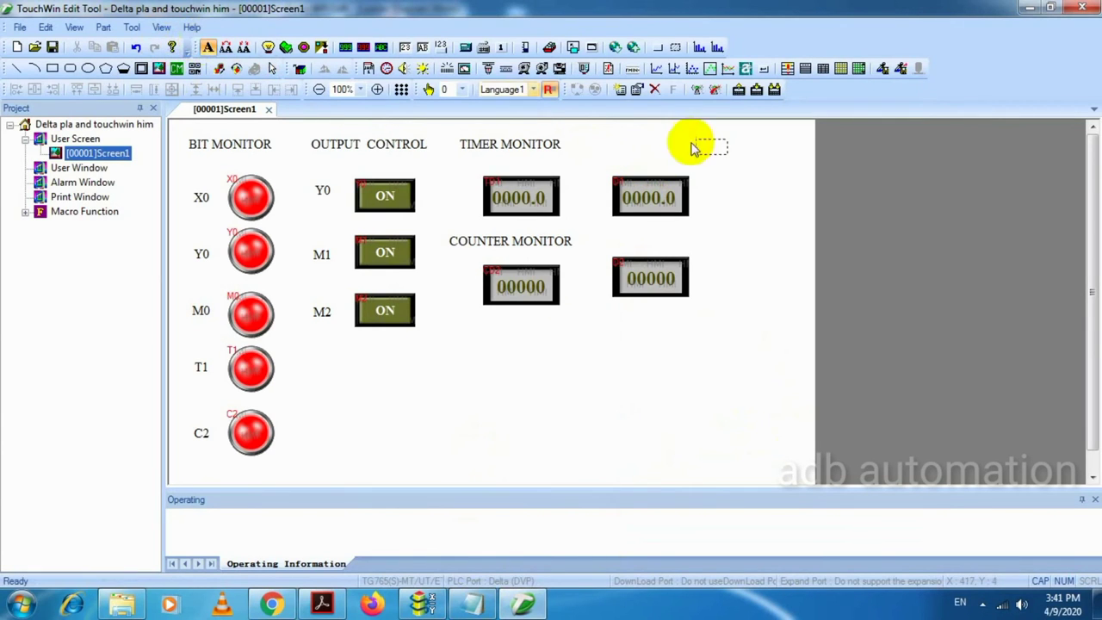
pyautogui.click(631, 137)
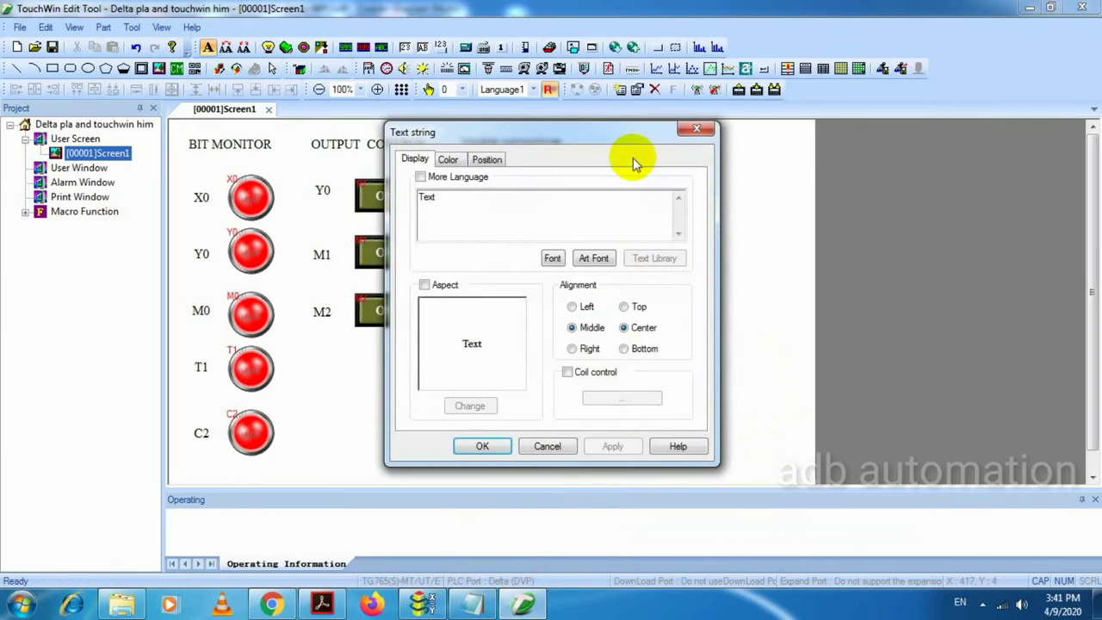
pyautogui.doubleClick(516, 204)
pyautogui.hotkey('ctrl', 'v')
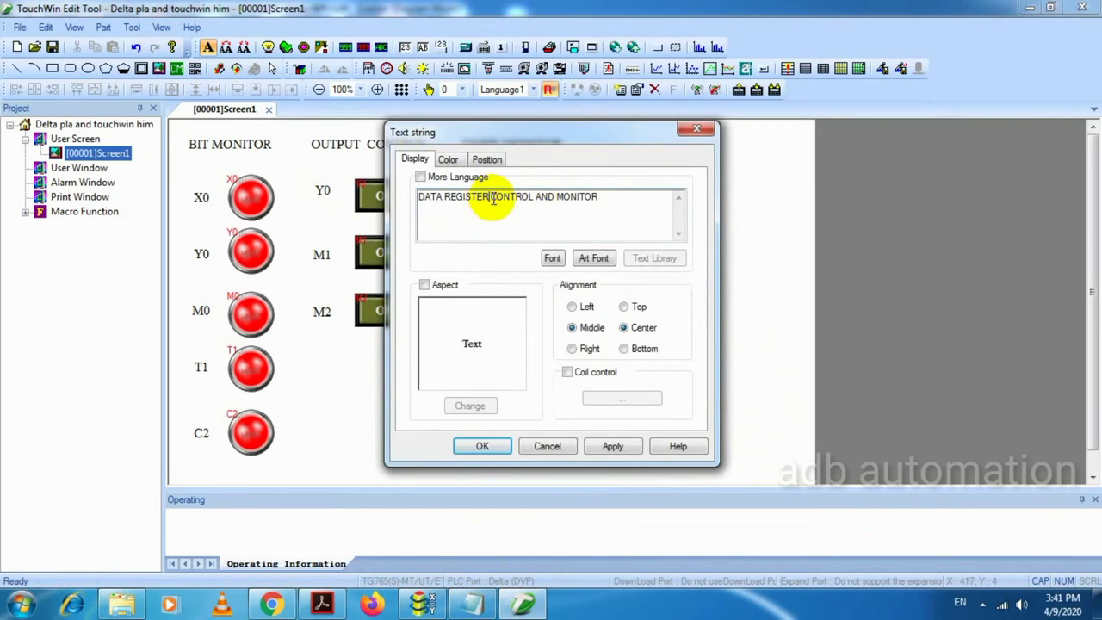
pyautogui.click(482, 446)
pyautogui.click(708, 180)
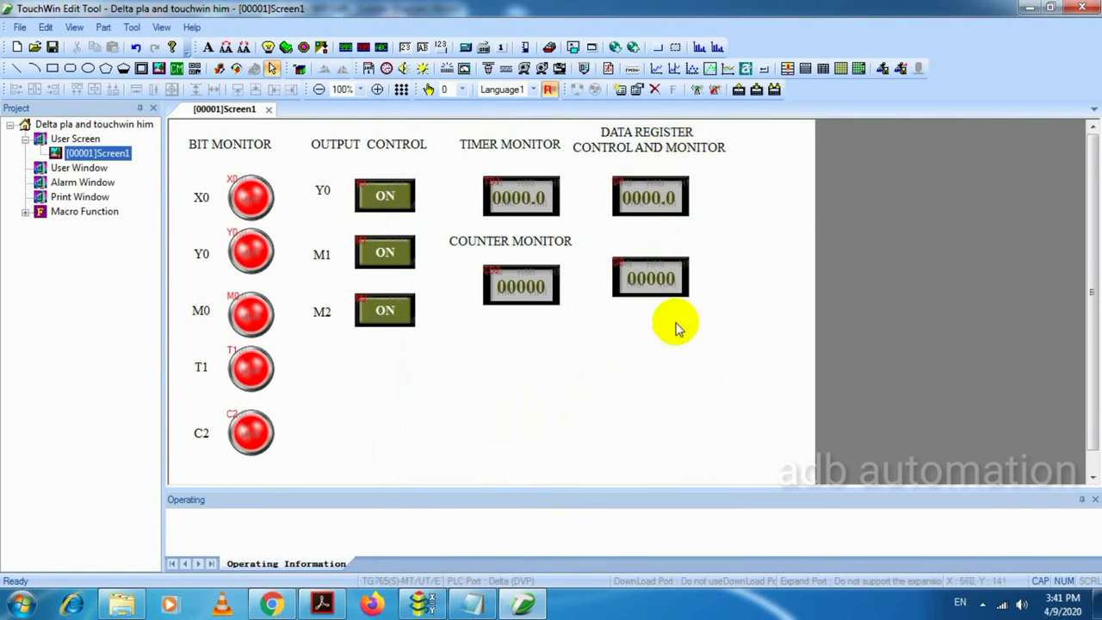
# - Shift the output control, timer, counter and data register groups left to make room for another column
pyautogui.moveTo(444, 366); pyautogui.dragTo(301, 128)
pyautogui.press('Left')
pyautogui.press('Left')
pyautogui.press('Left')
pyautogui.press('Left')
pyautogui.press('Left')
pyautogui.press('Left')
pyautogui.press('Left')
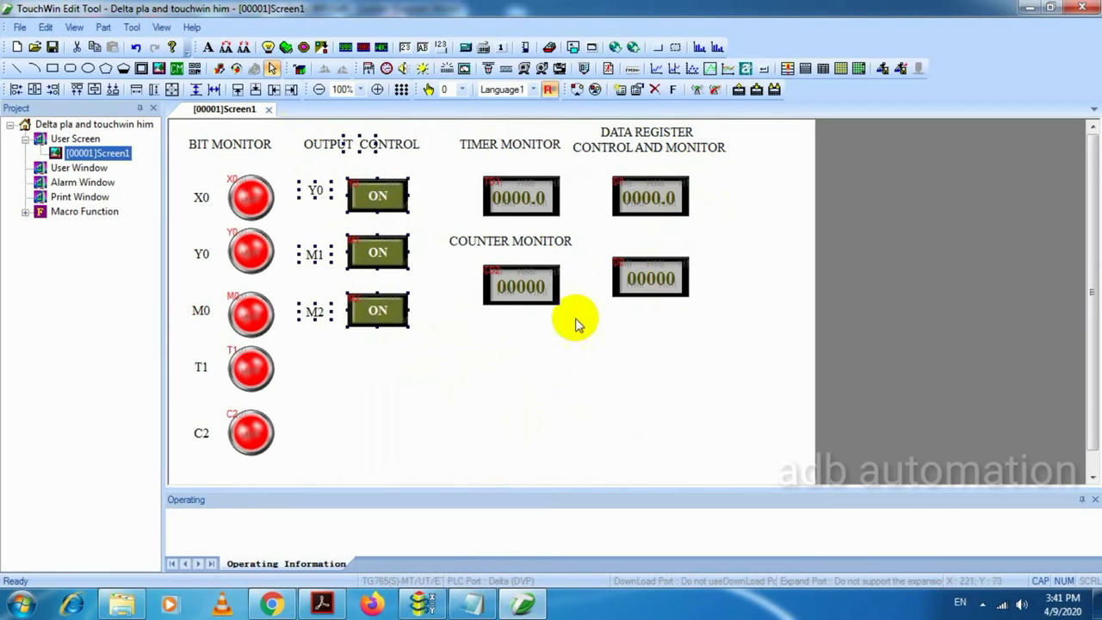
pyautogui.click(589, 361)
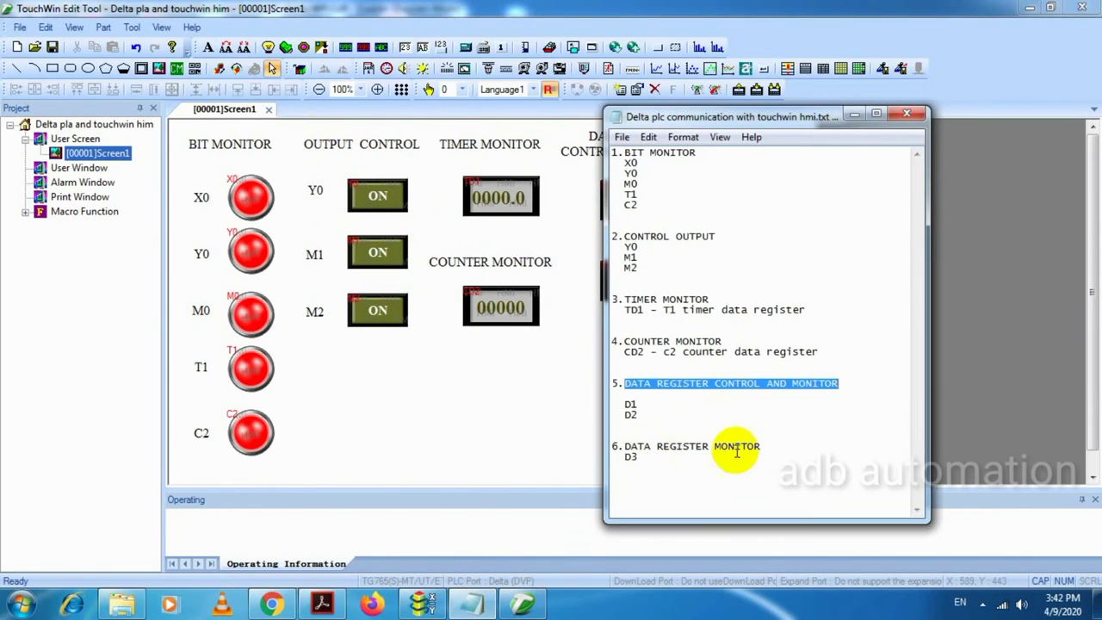
# - Place a digital display to the right of the D1 data input and set its object to D3
pyautogui.click(524, 421)
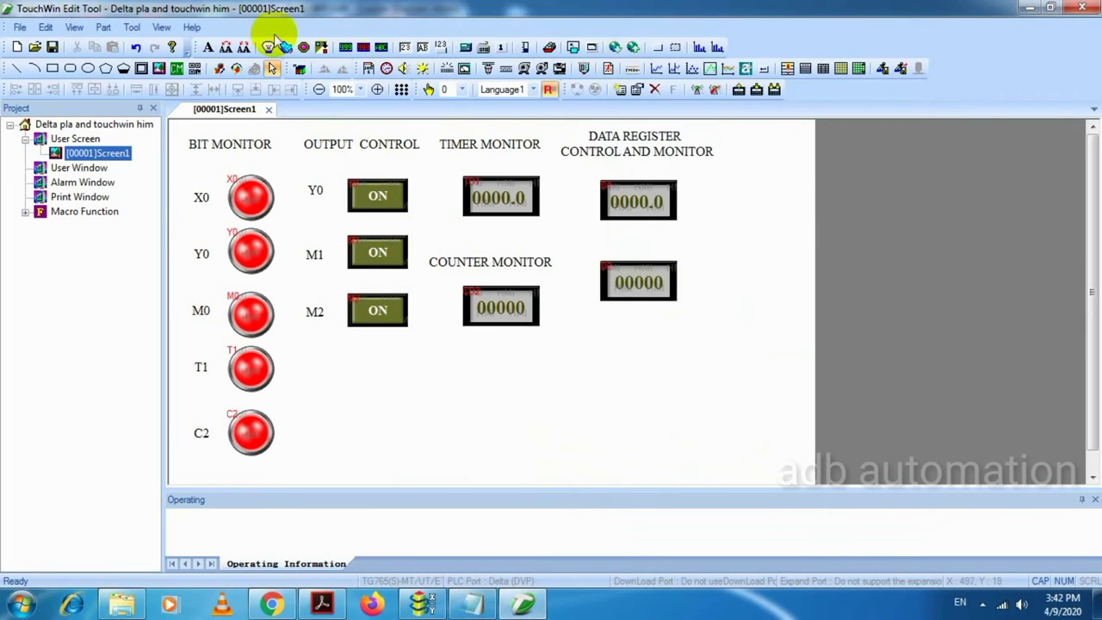
pyautogui.click(345, 48)
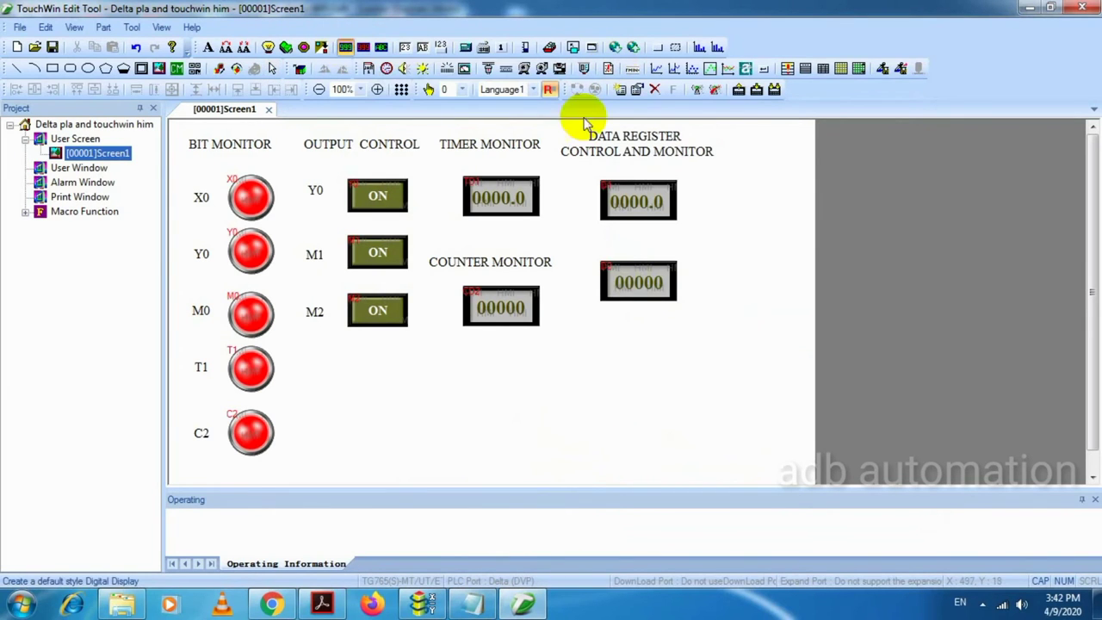
pyautogui.click(735, 191)
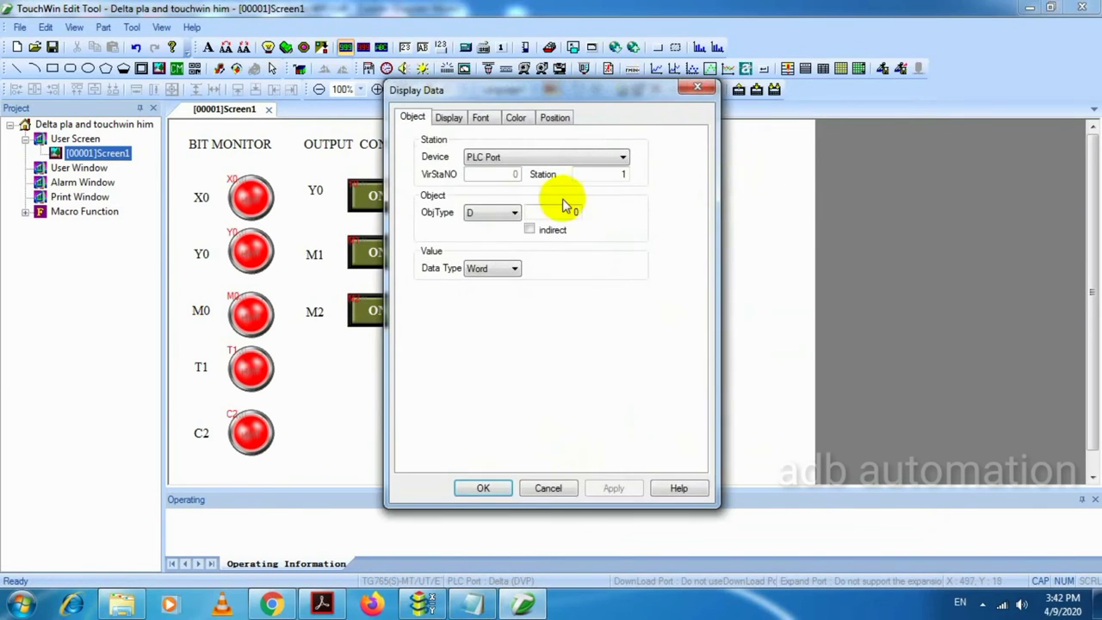
pyautogui.write('3')
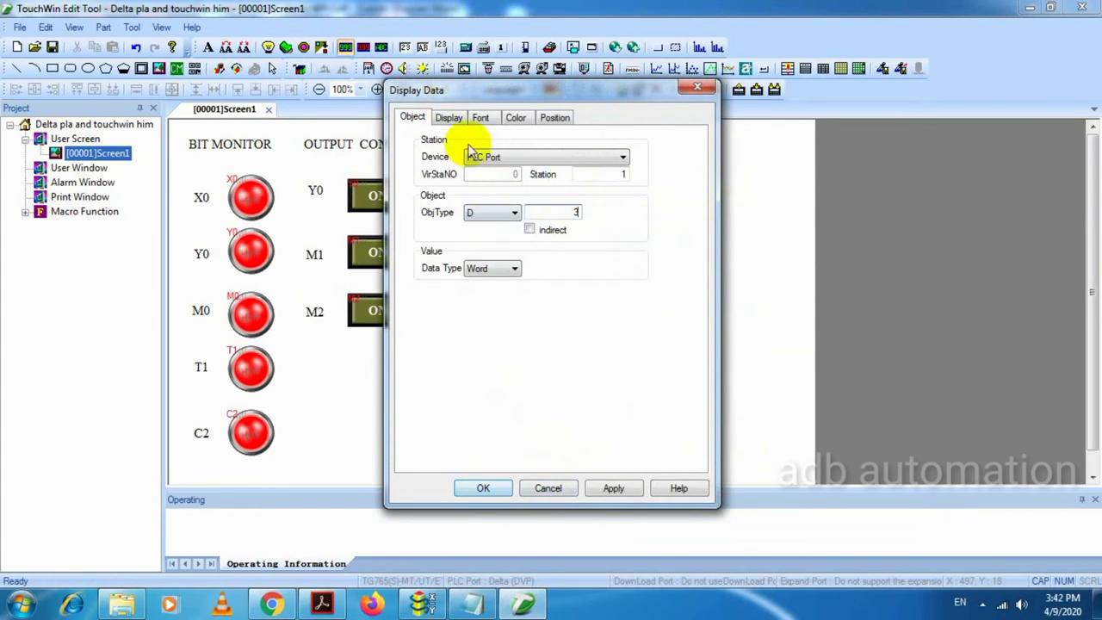
# - Set the D3 display's font to Times New Roman, Bold, size 18, and apply the display's settings
pyautogui.click(482, 117)
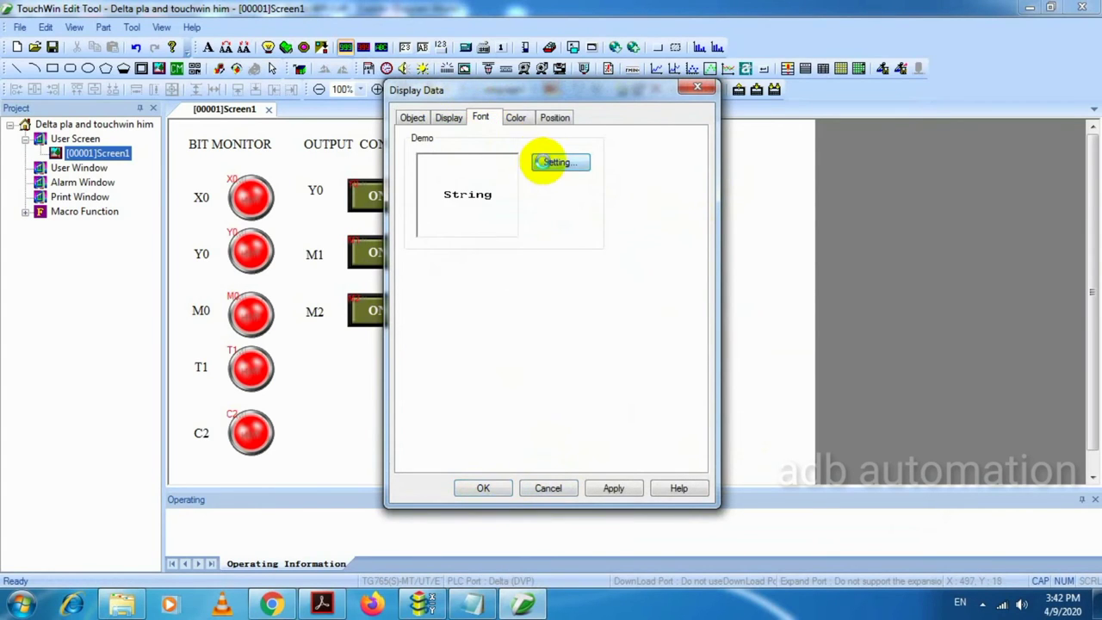
pyautogui.click(544, 162)
pyautogui.write('Ti')
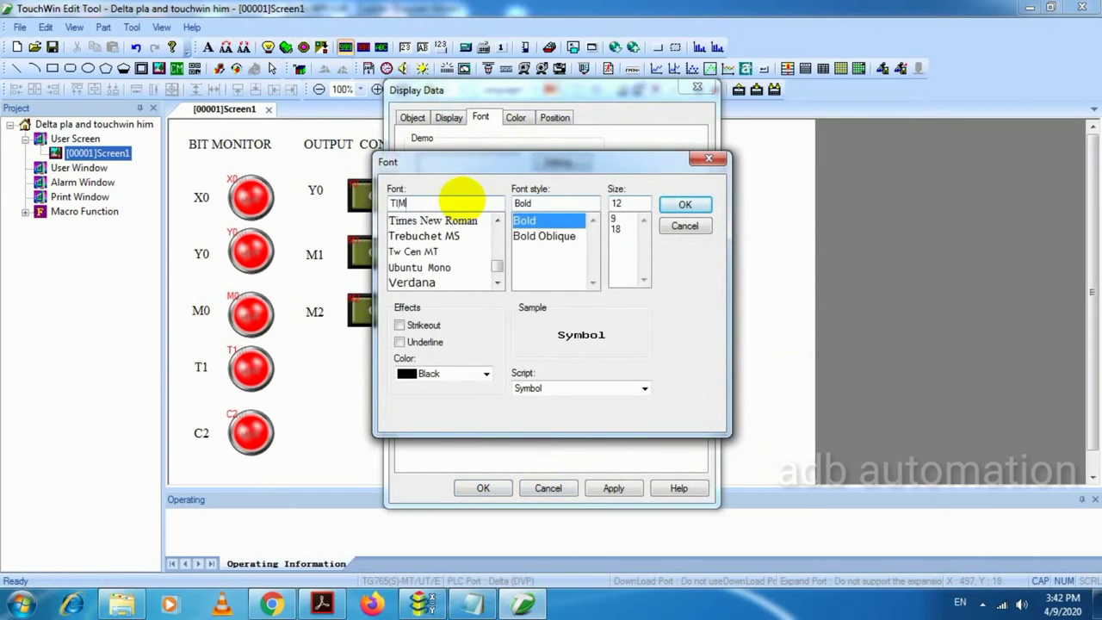
pyautogui.click(462, 222)
pyautogui.click(617, 248)
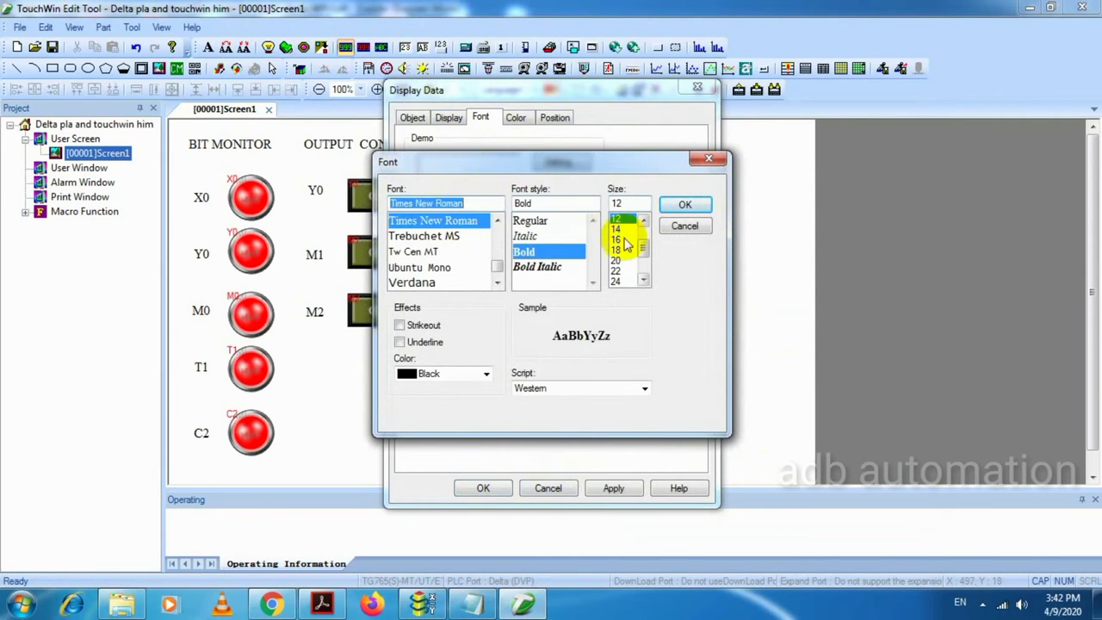
pyautogui.click(684, 211)
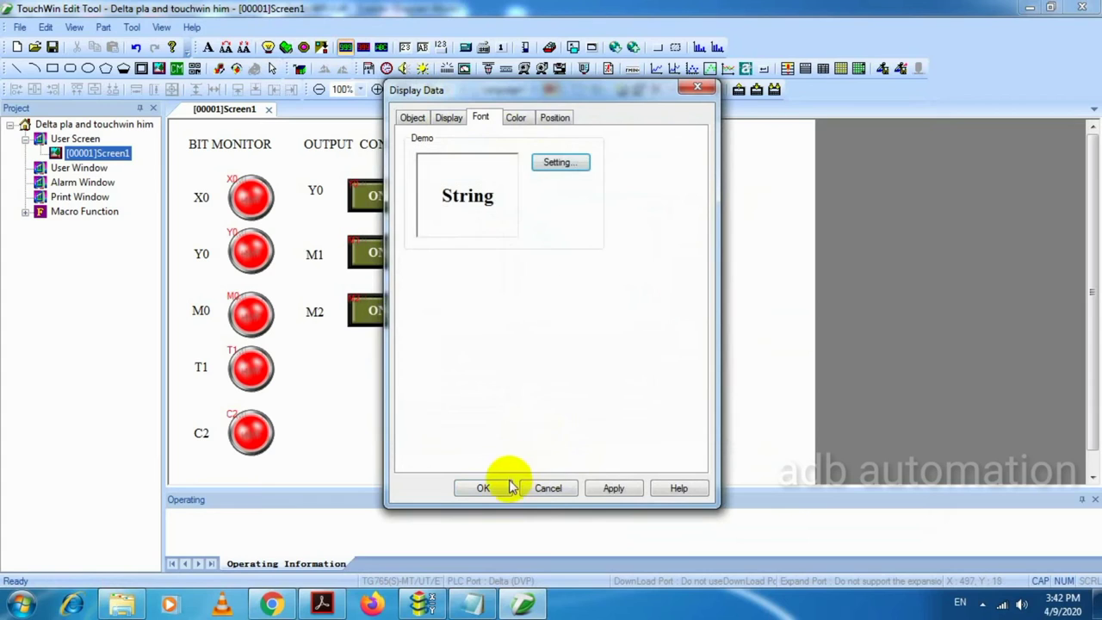
pyautogui.click(495, 487)
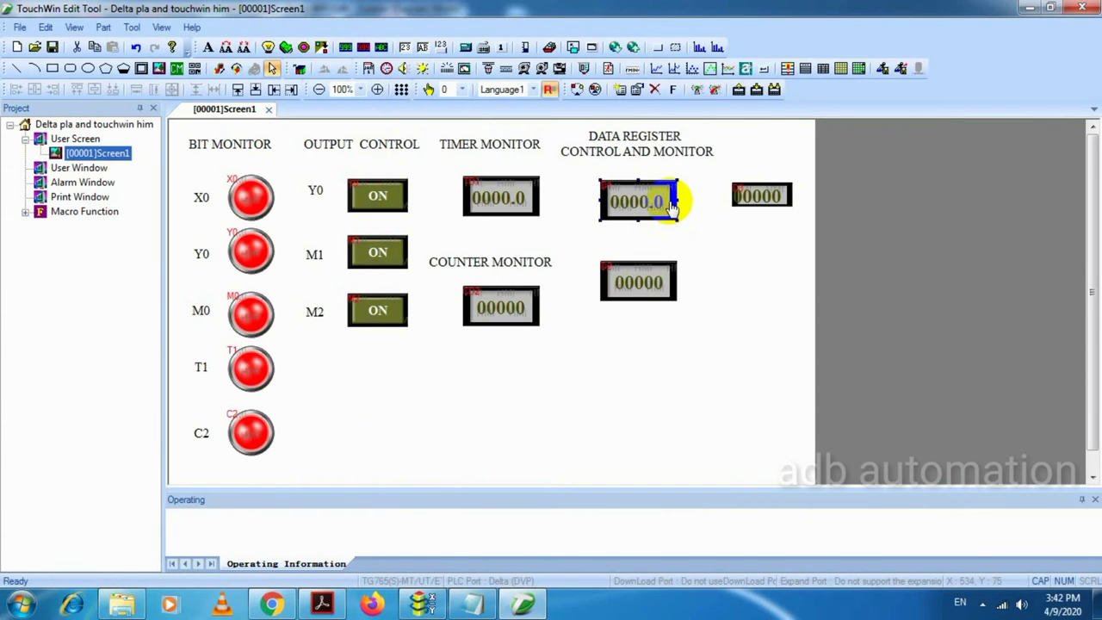
# - Make the D3 display the same size as the D1 data input and align their top edges
pyautogui.click(741, 191)
pyautogui.click(172, 91)
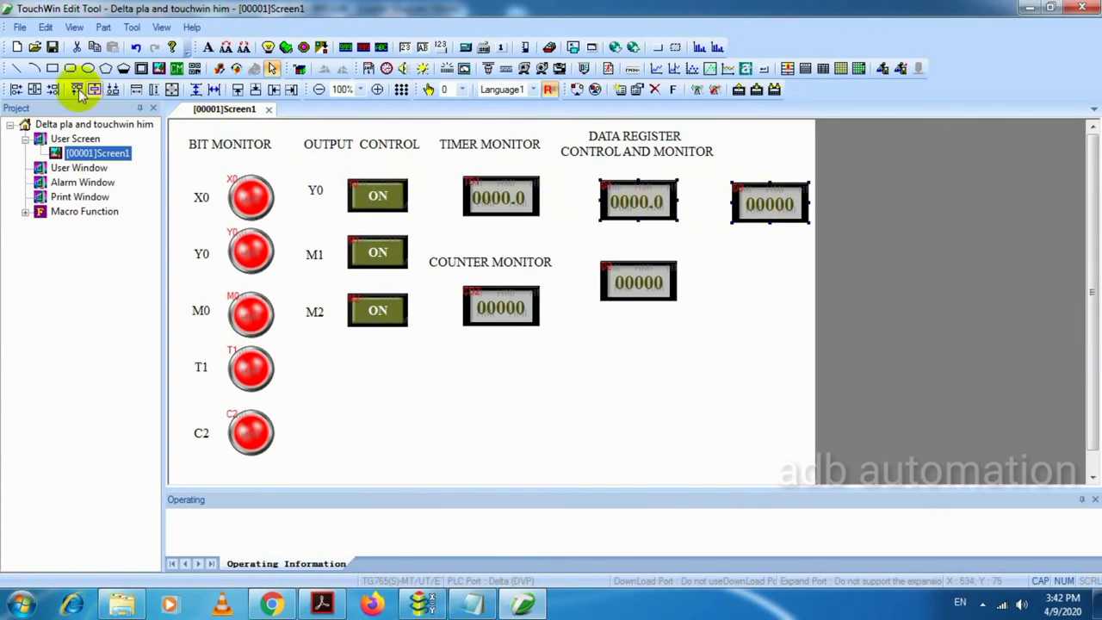
pyautogui.click(534, 241)
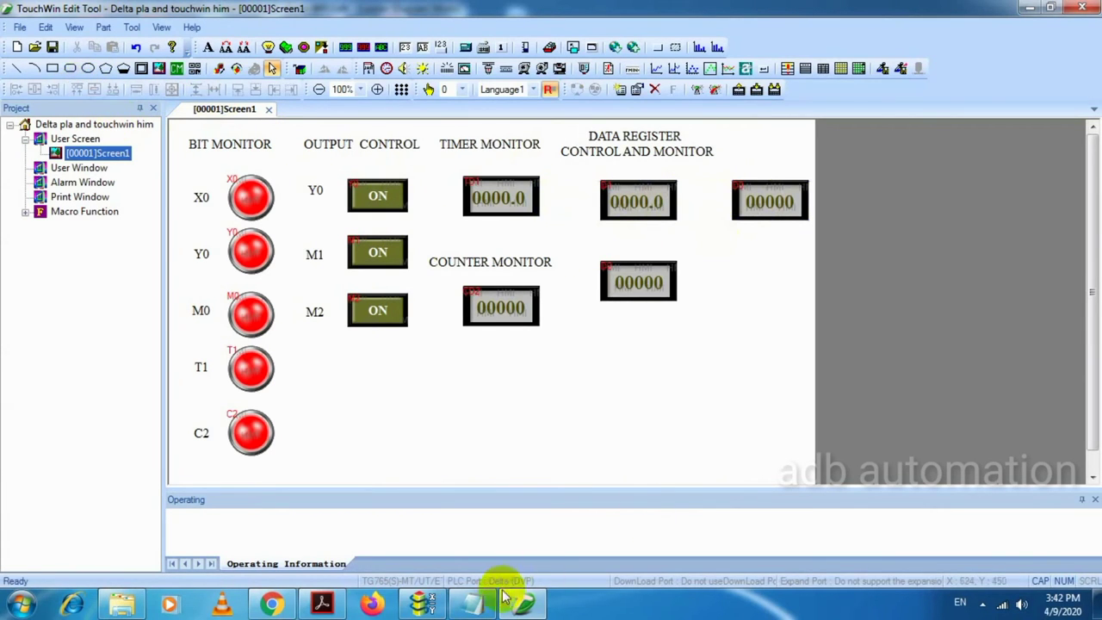
# - Copy the heading "DATA REGISTER MONITOR" from the notes and place it as static text above the D3 display
pyautogui.click(477, 603)
pyautogui.click(640, 437)
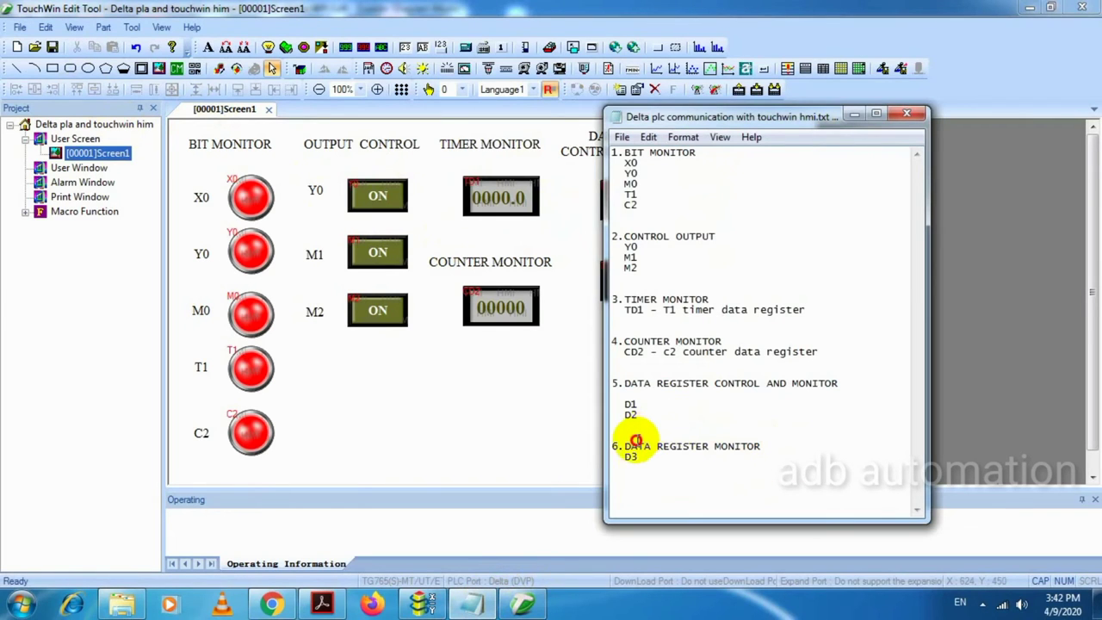
pyautogui.moveTo(626, 447); pyautogui.dragTo(777, 443)
pyautogui.hotkey('ctrl', 'c')
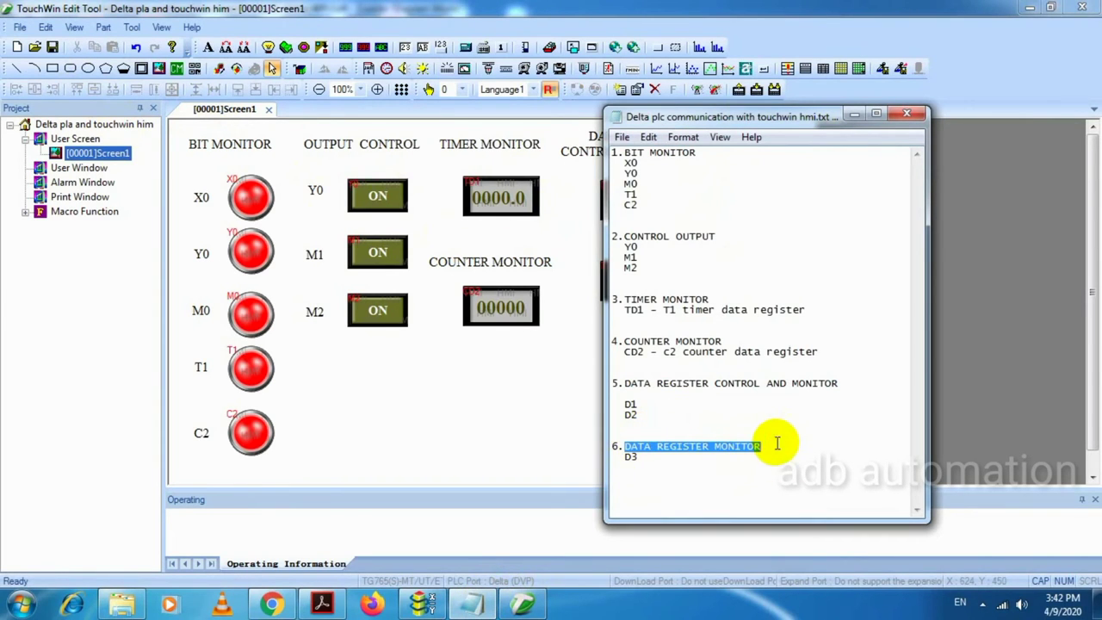
pyautogui.click(601, 252)
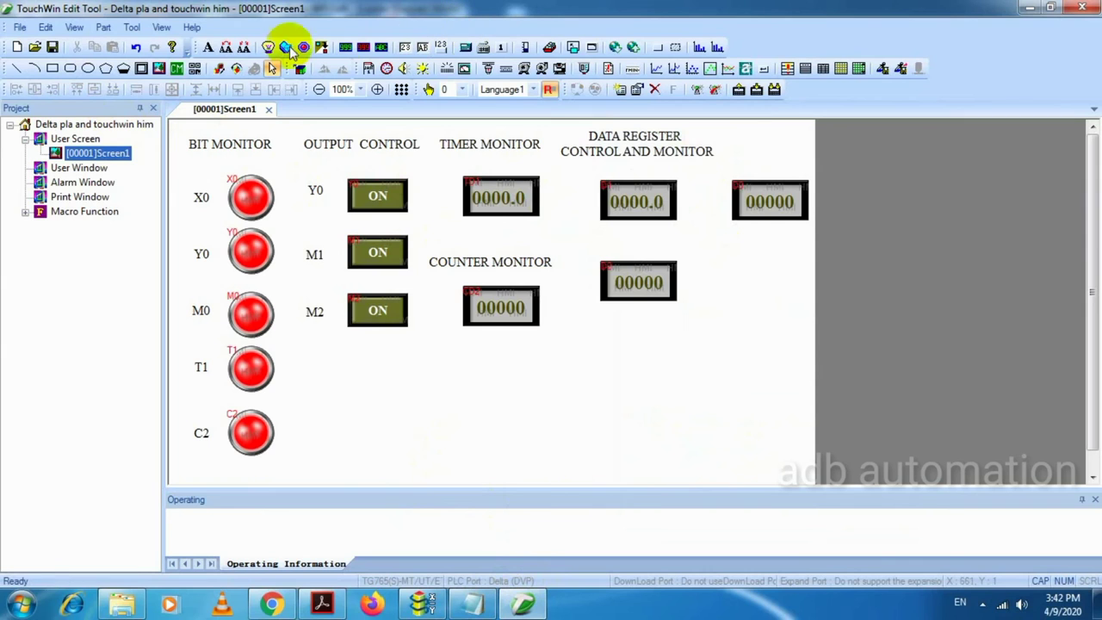
pyautogui.click(208, 47)
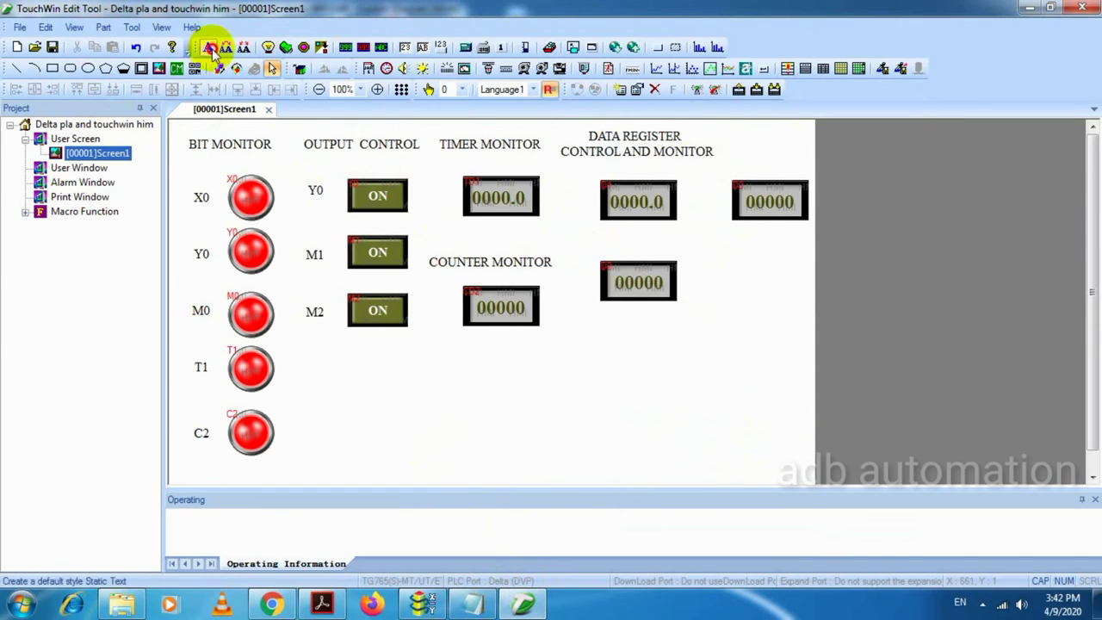
pyautogui.click(755, 142)
pyautogui.moveTo(546, 207); pyautogui.dragTo(356, 197)
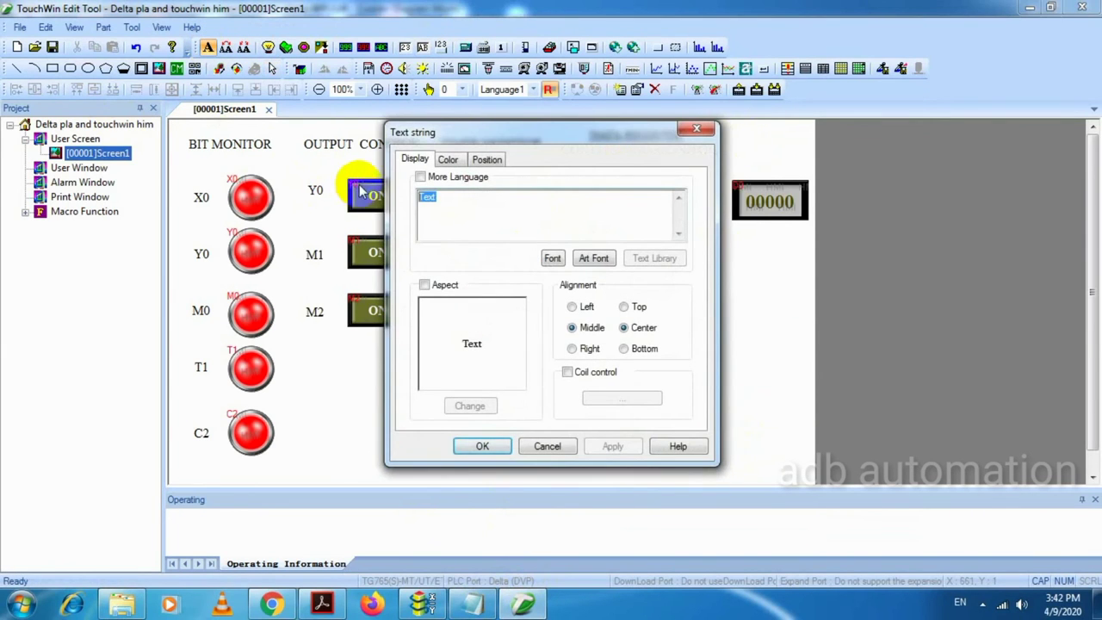
pyautogui.hotkey('ctrl', 'v')
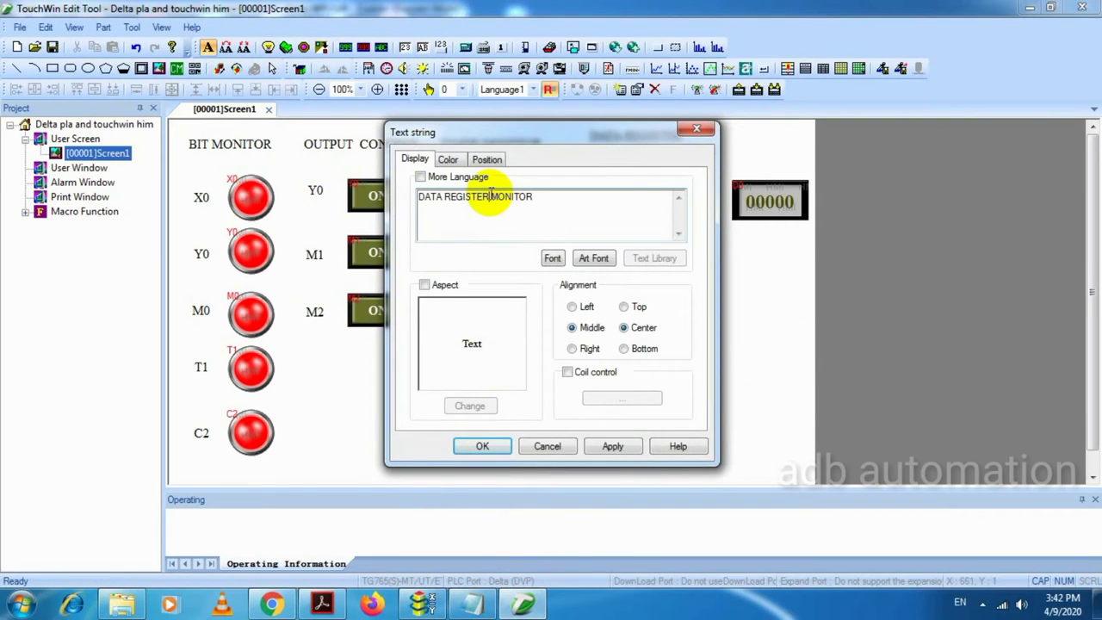
pyautogui.click(485, 445)
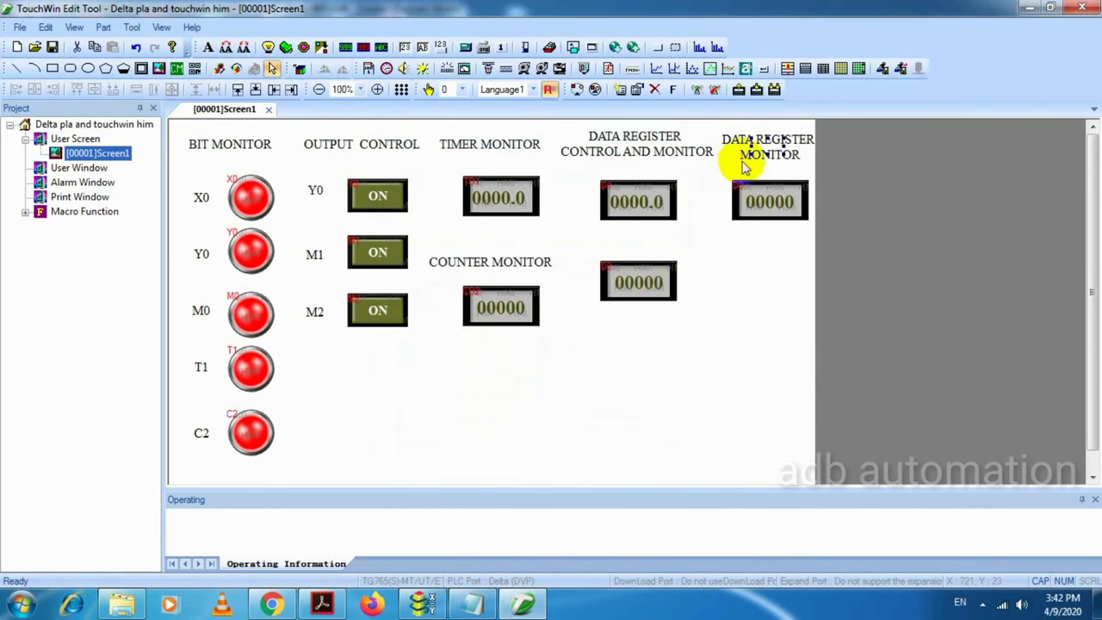
pyautogui.click(744, 310)
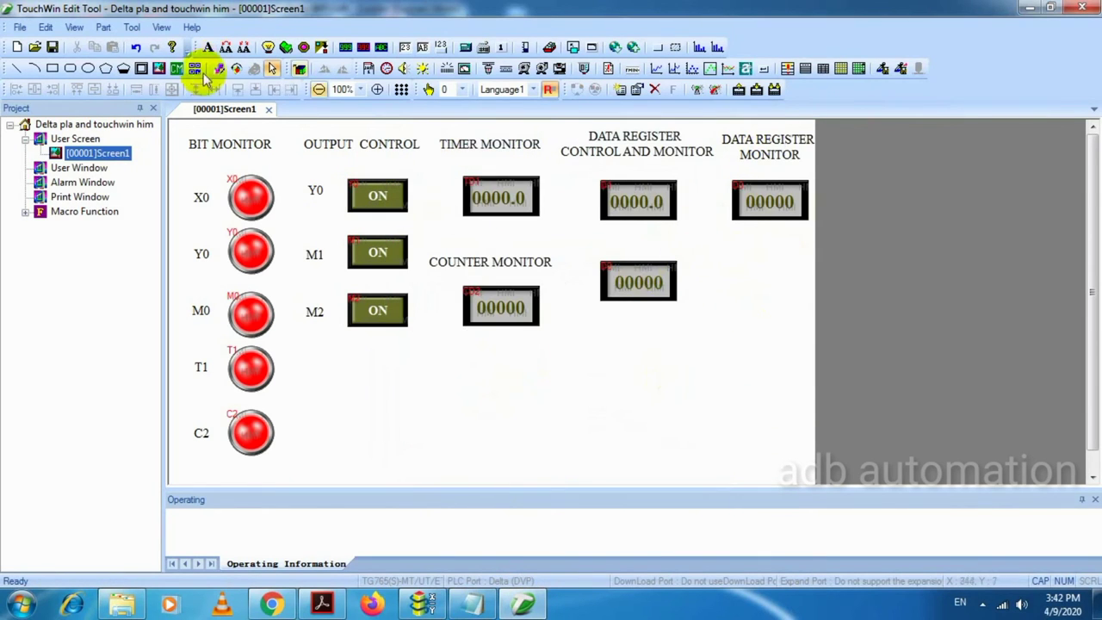
pyautogui.click(421, 602)
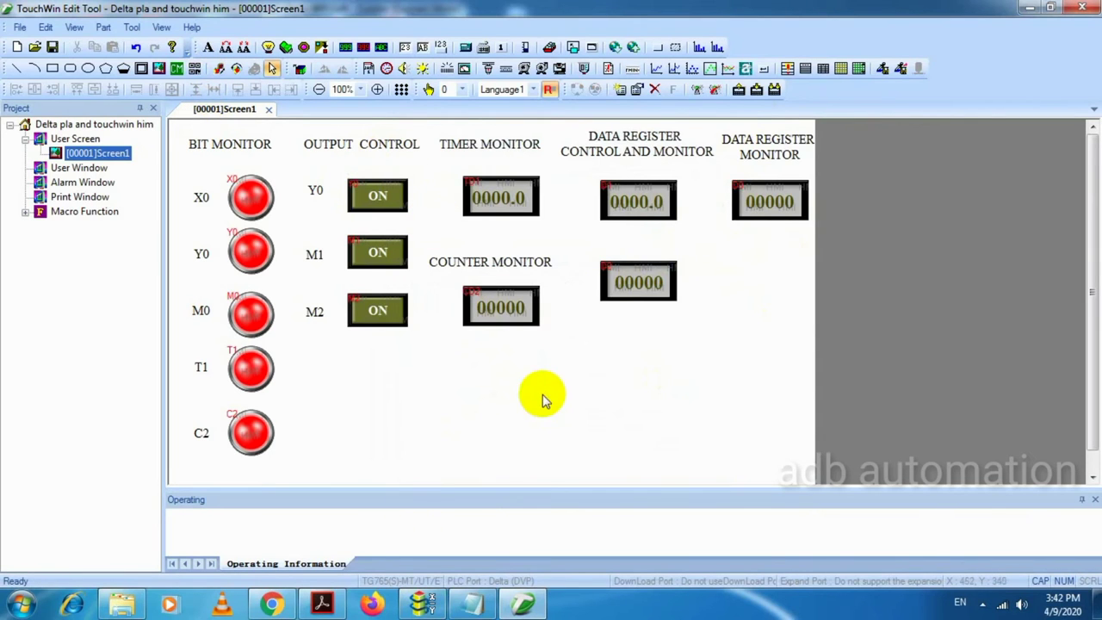
pyautogui.moveTo(800, 131); pyautogui.dragTo(621, 158)
pyautogui.click(738, 153)
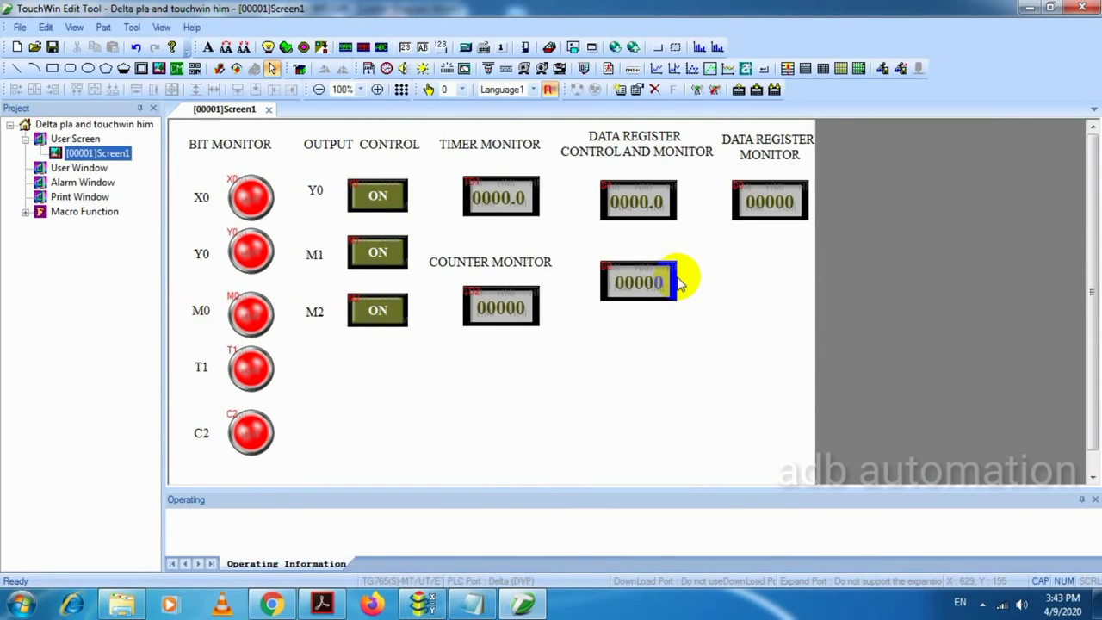
# - Switch to WPLSoft and write the ladder program to the PLC with PC => PLC, agreeing to stop the running PLC, and toggle online mode
pyautogui.click(423, 602)
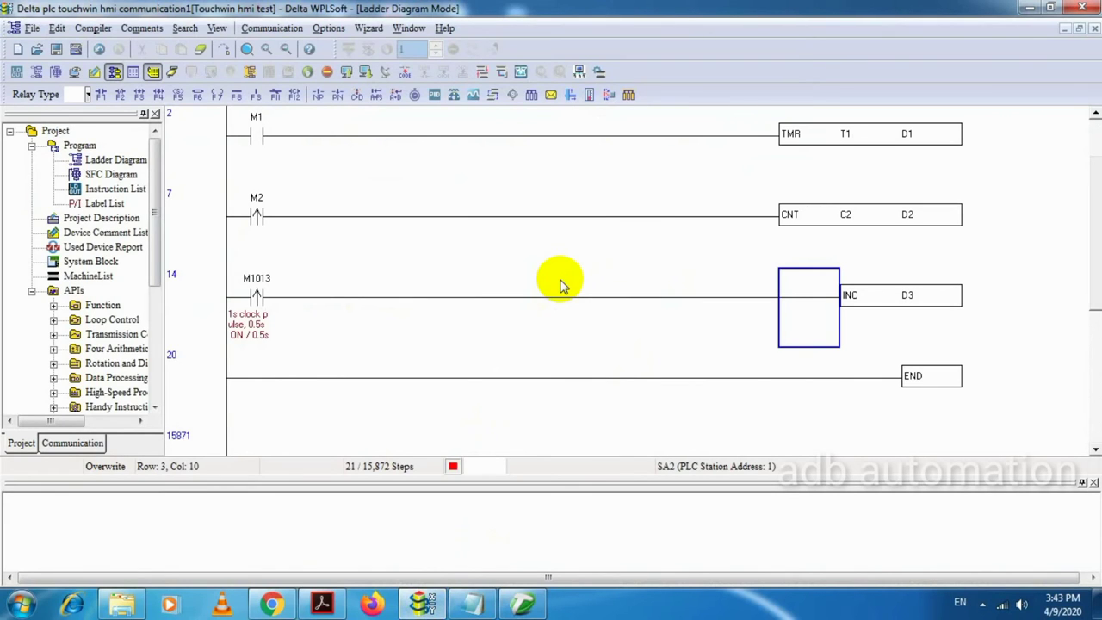
pyautogui.click(364, 72)
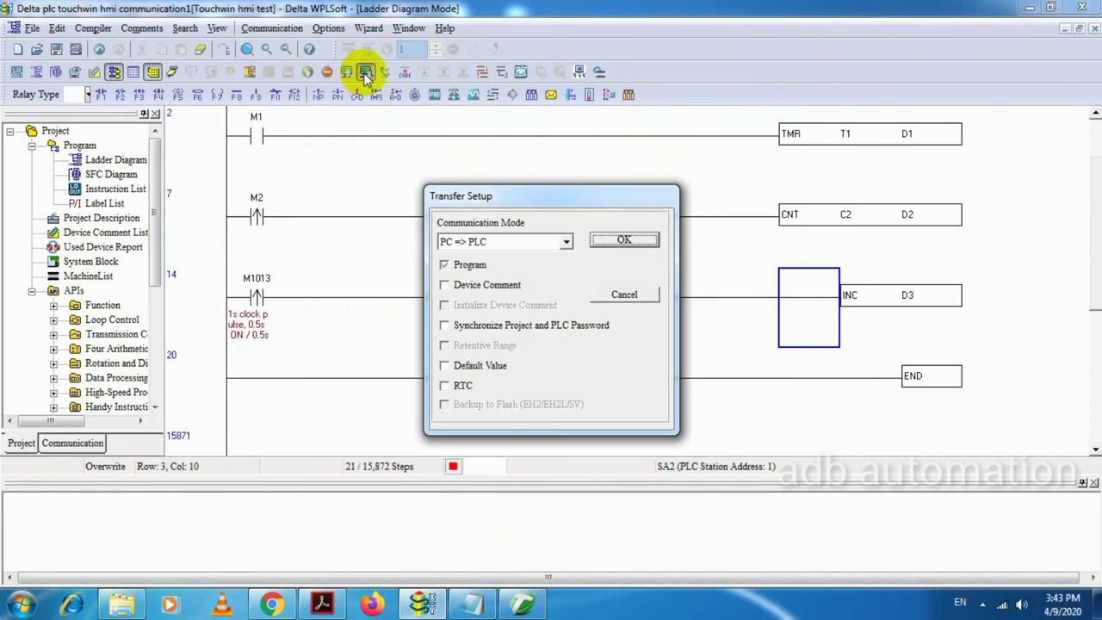
pyautogui.click(622, 241)
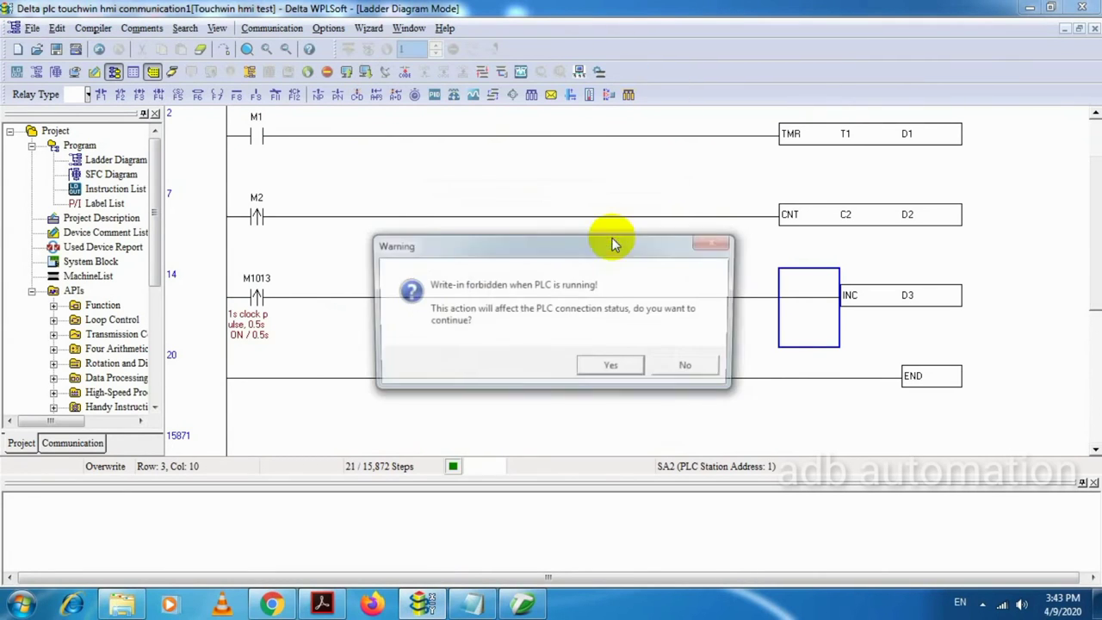
pyautogui.click(612, 369)
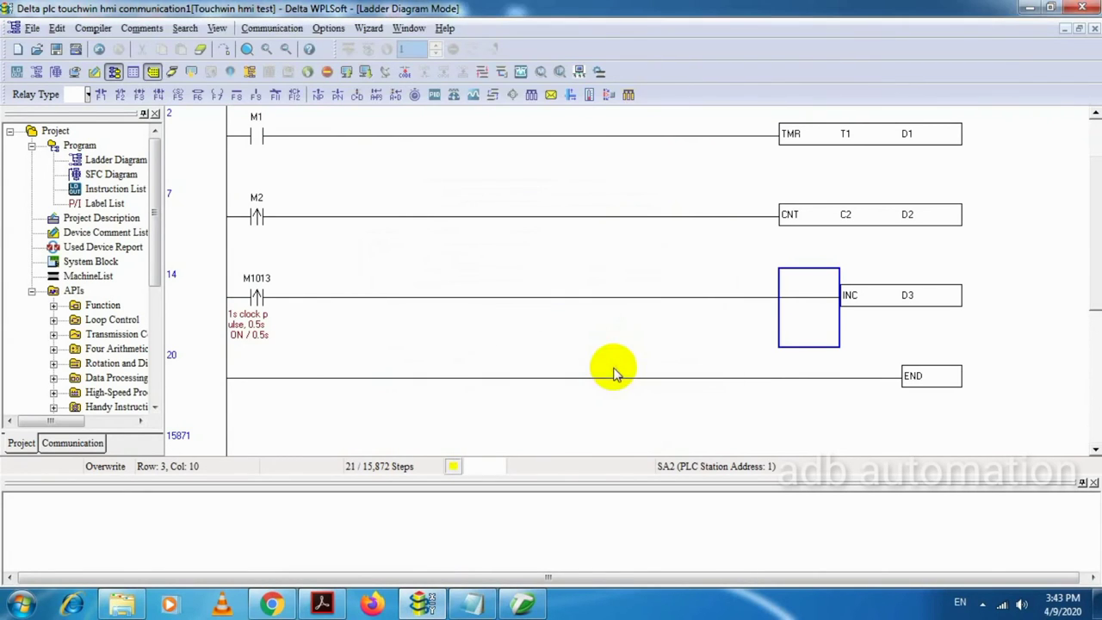
pyautogui.click(618, 356)
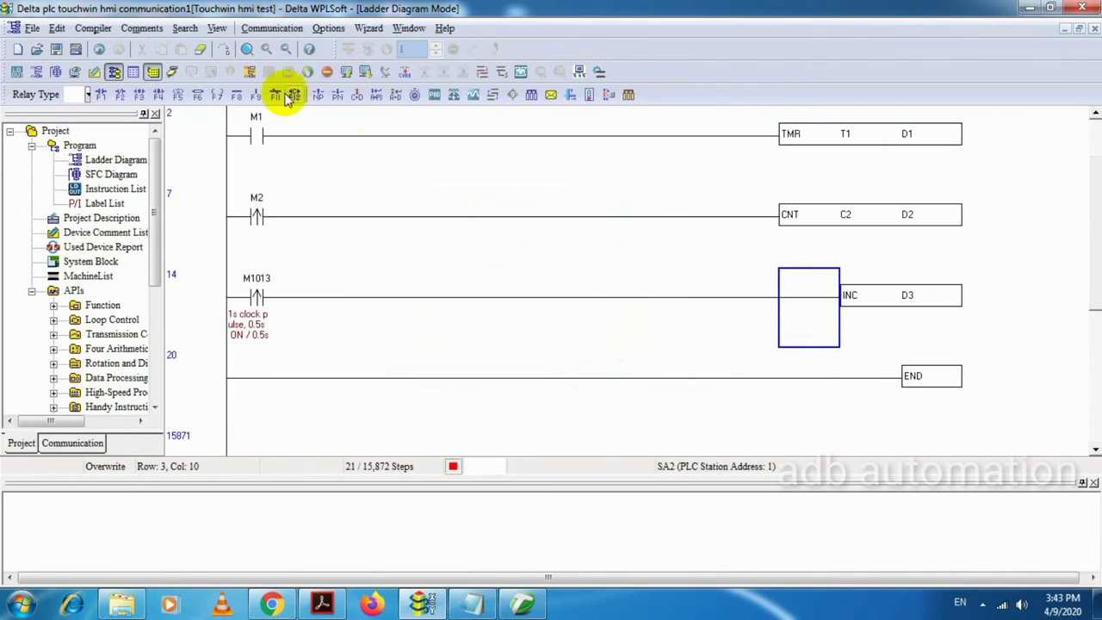
pyautogui.click(172, 71)
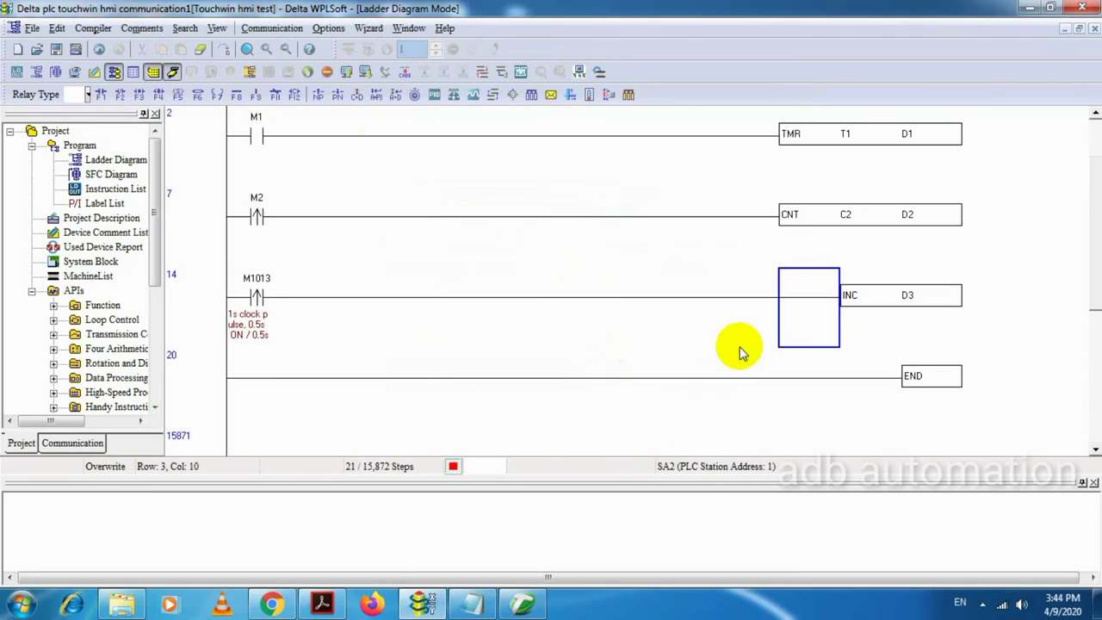
# - Switch to TouchWin Edit Tool, start the project download to the HMI, and save the project as Delta pla and touchwin him.txp
pyautogui.click(532, 602)
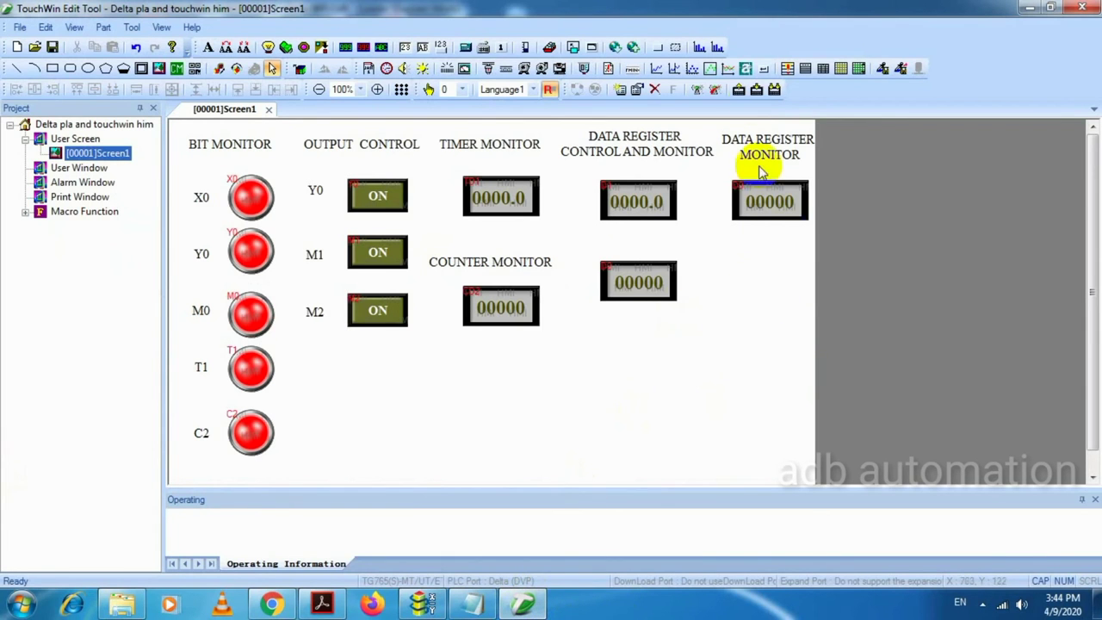
pyautogui.click(756, 89)
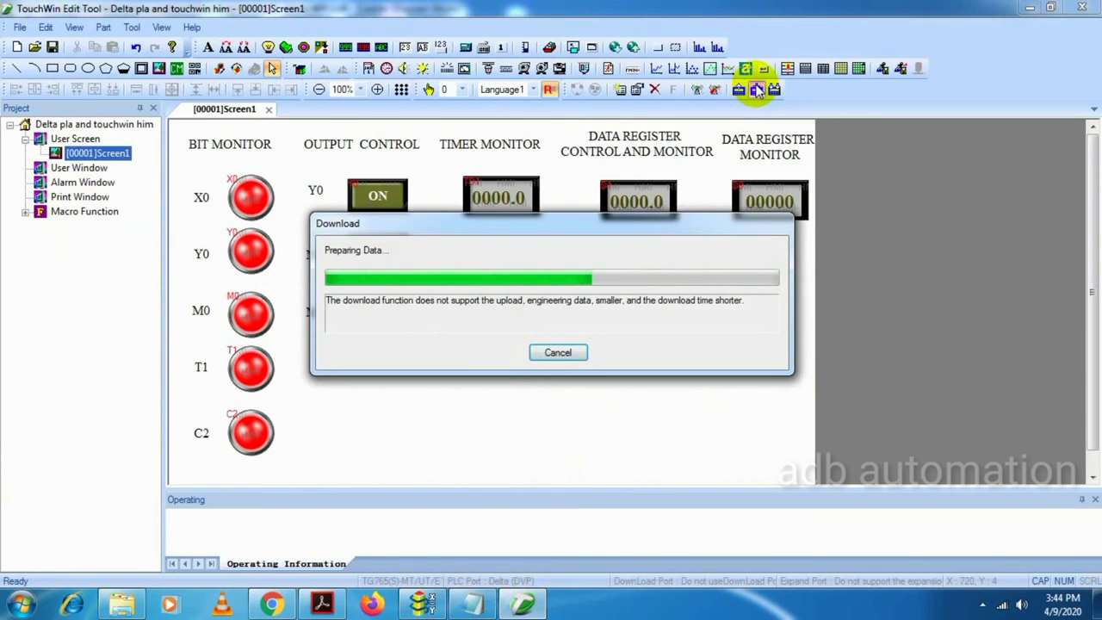
pyautogui.click(559, 352)
pyautogui.click(52, 48)
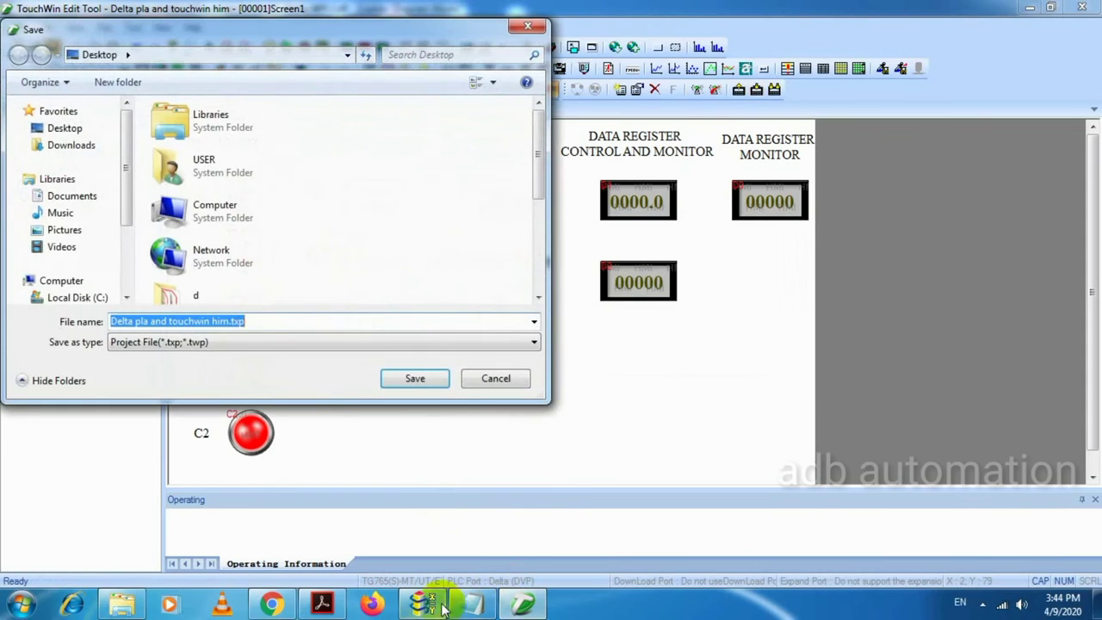
pyautogui.click(407, 379)
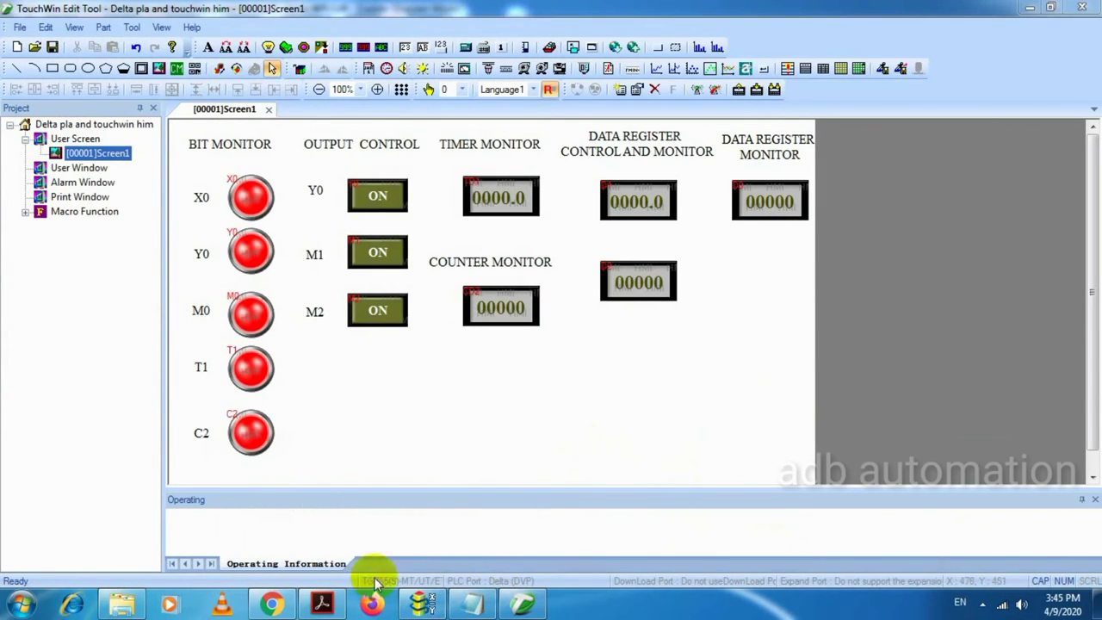
# - Switch to the connection manual PDF in Acrobat and examine the RS232 cable wiring and the table of Delta DVP models and ports
pyautogui.click(325, 604)
pyautogui.scroll(-3, 813, 280)
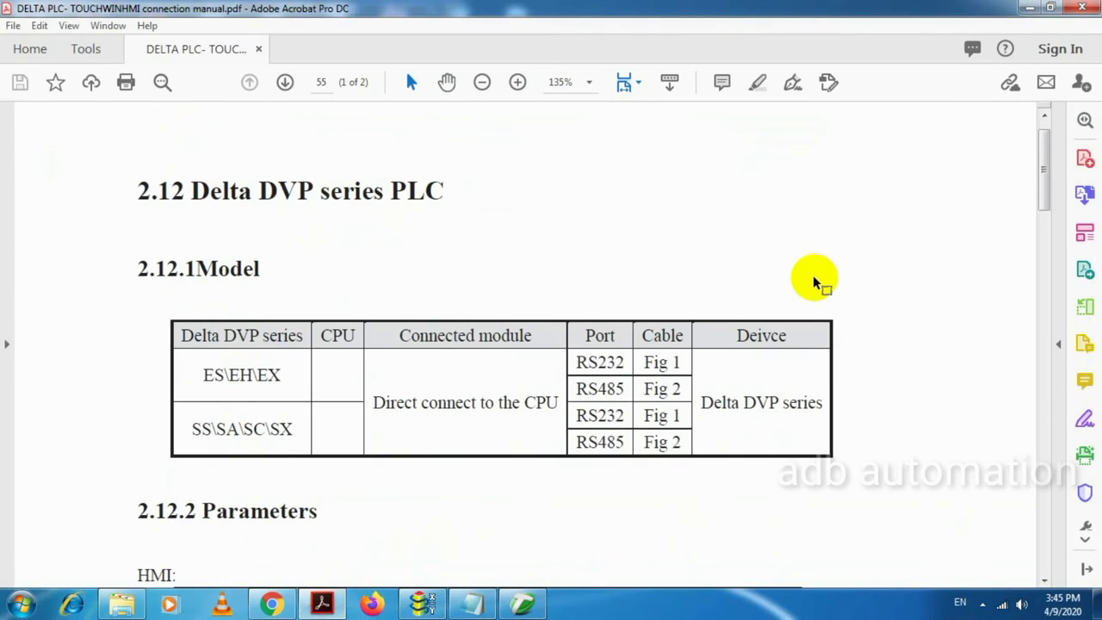
pyautogui.scroll(-12, 814, 277)
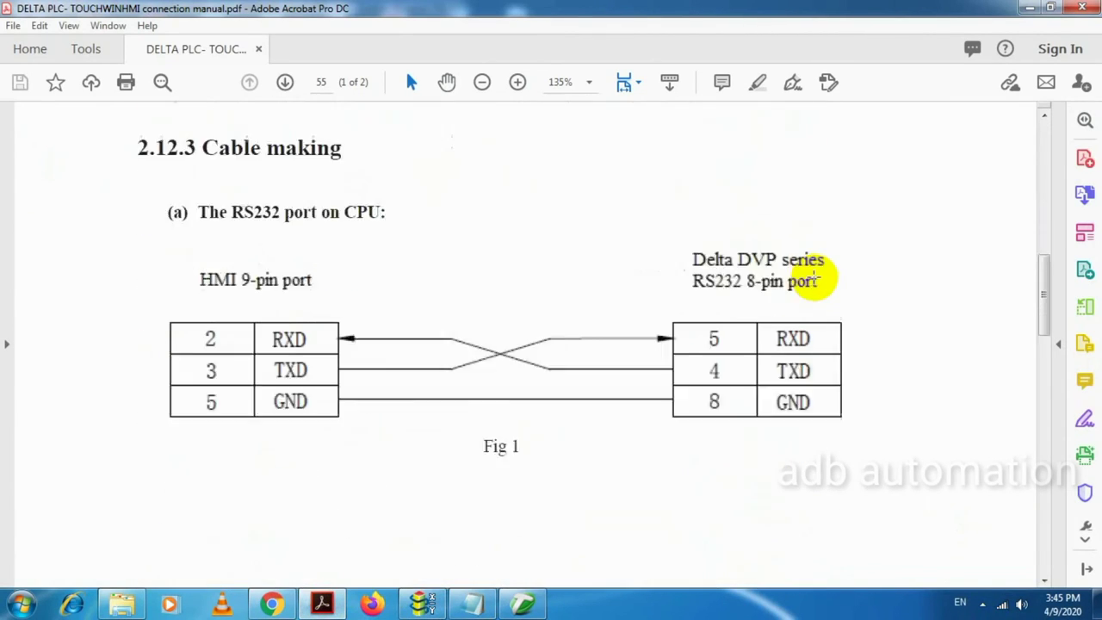
pyautogui.scroll(-1, 813, 277)
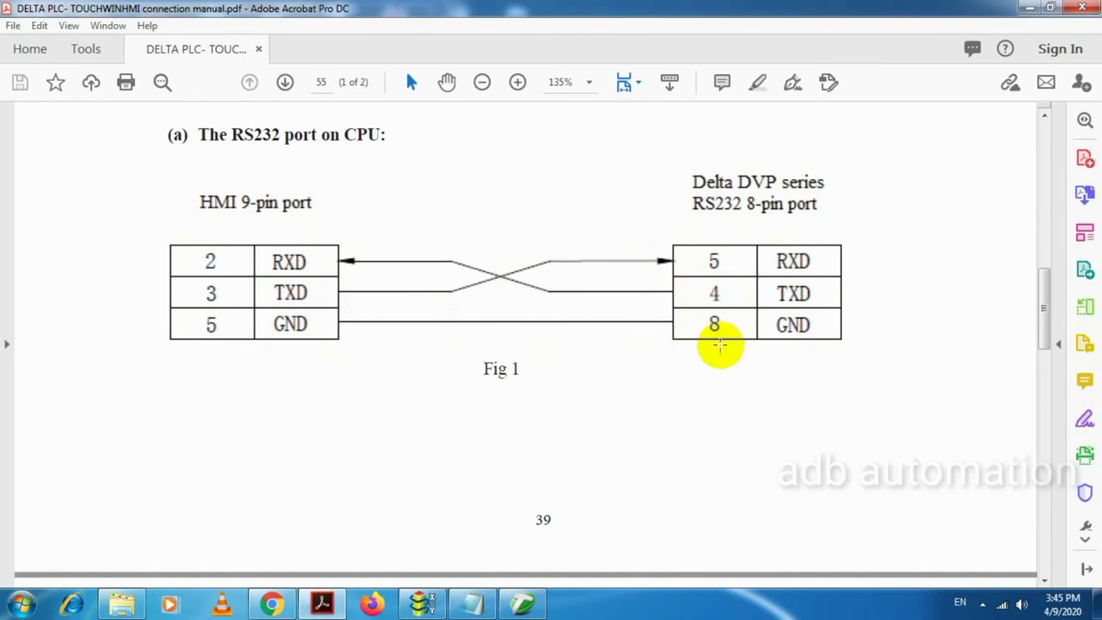
pyautogui.scroll(3, 812, 218)
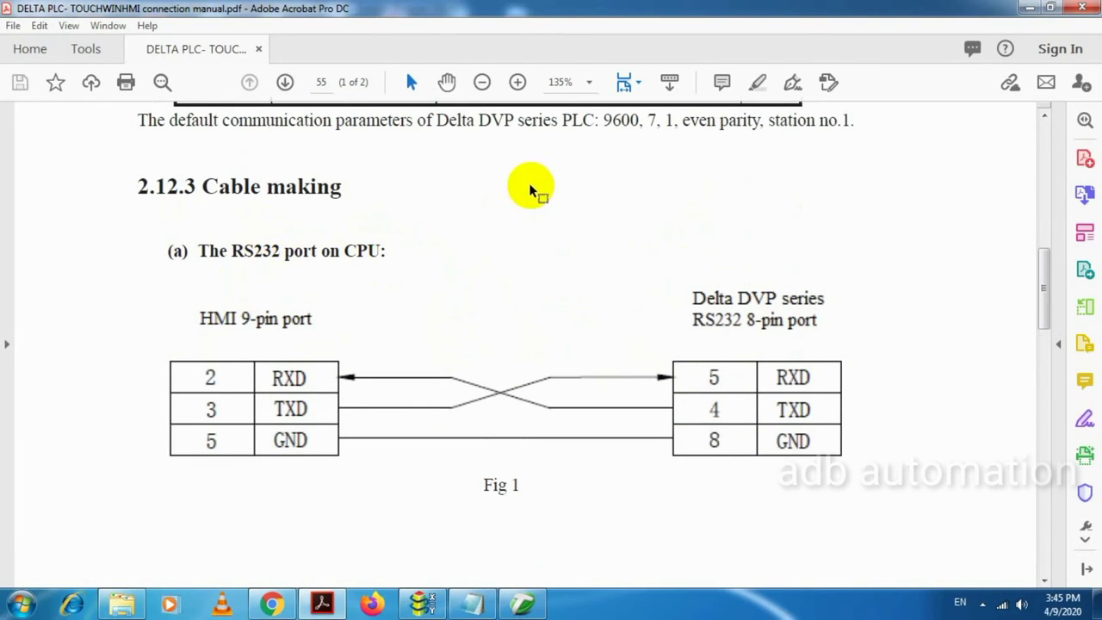
pyautogui.scroll(10, 531, 190)
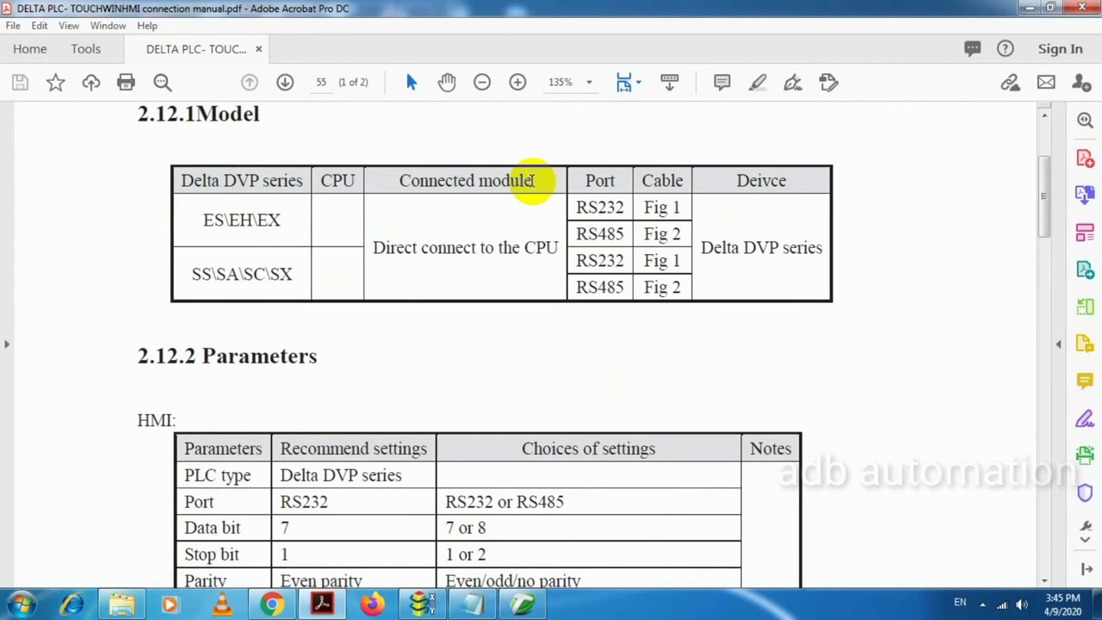
pyautogui.scroll(-1, 531, 181)
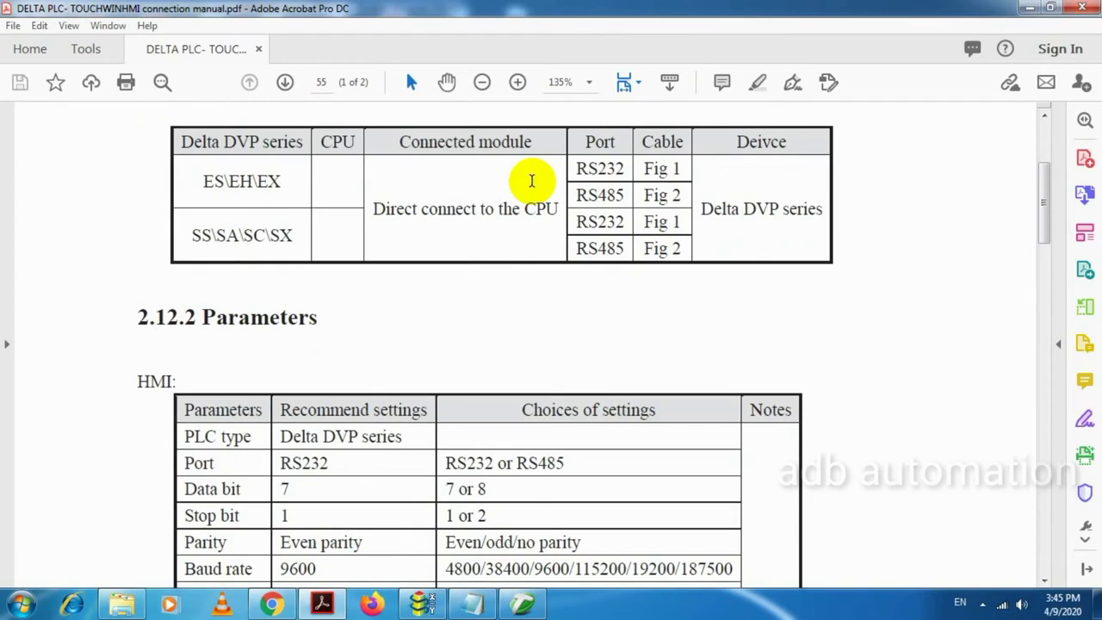
pyautogui.moveTo(622, 169); pyautogui.dragTo(569, 168)
pyautogui.moveTo(624, 191); pyautogui.dragTo(777, 246)
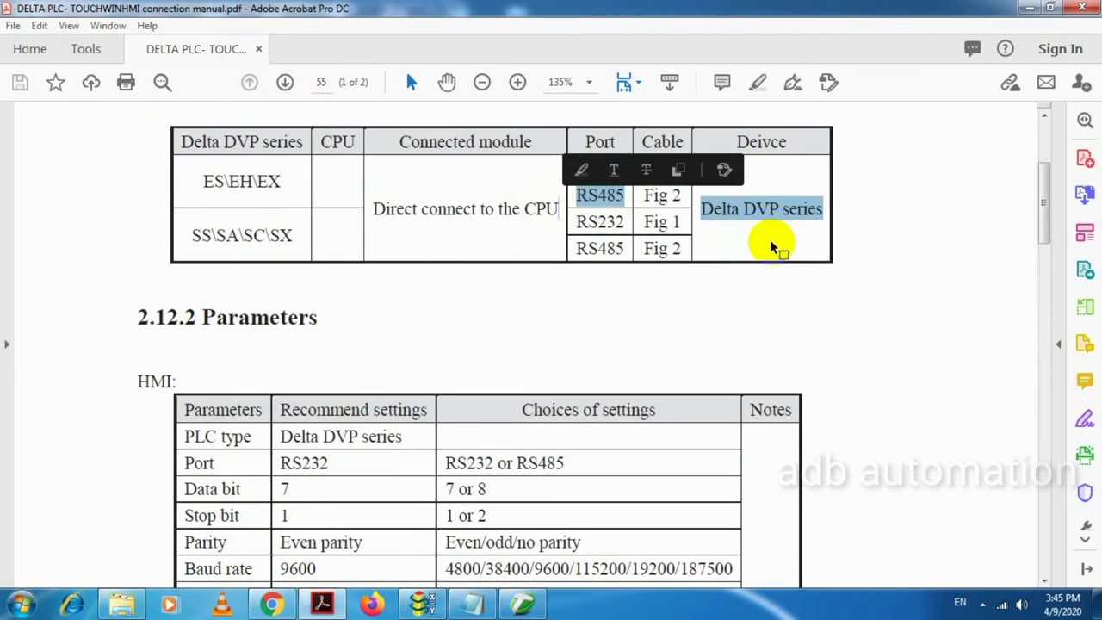
pyautogui.click(929, 260)
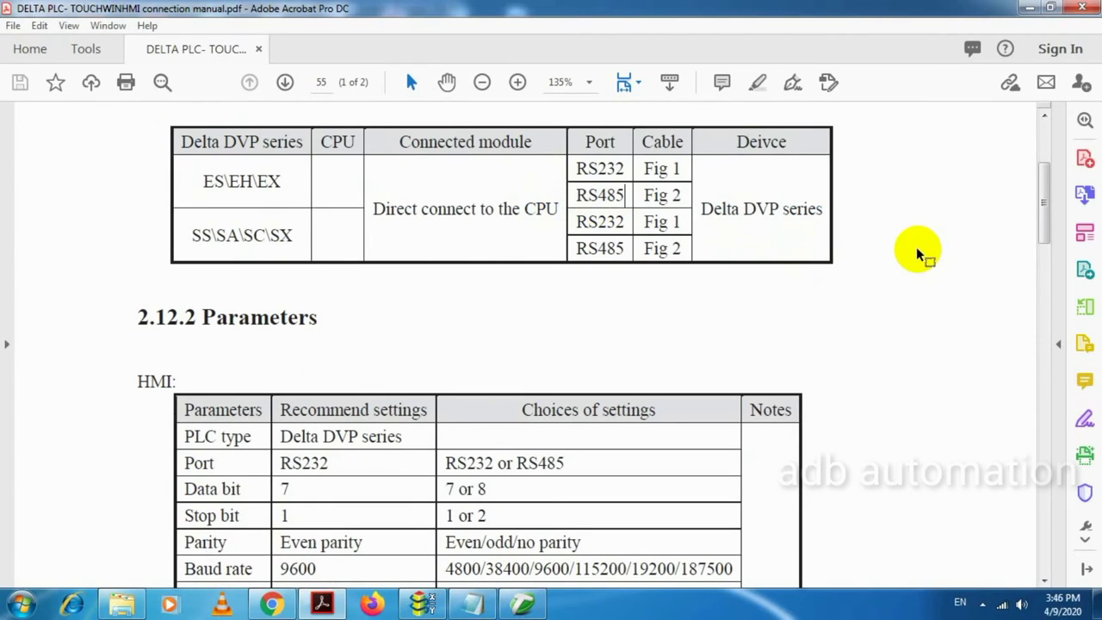
# - Examine the manual's HMI communication parameters, RS232 and RS485 cable wiring, and device address table
pyautogui.scroll(-3, 895, 241)
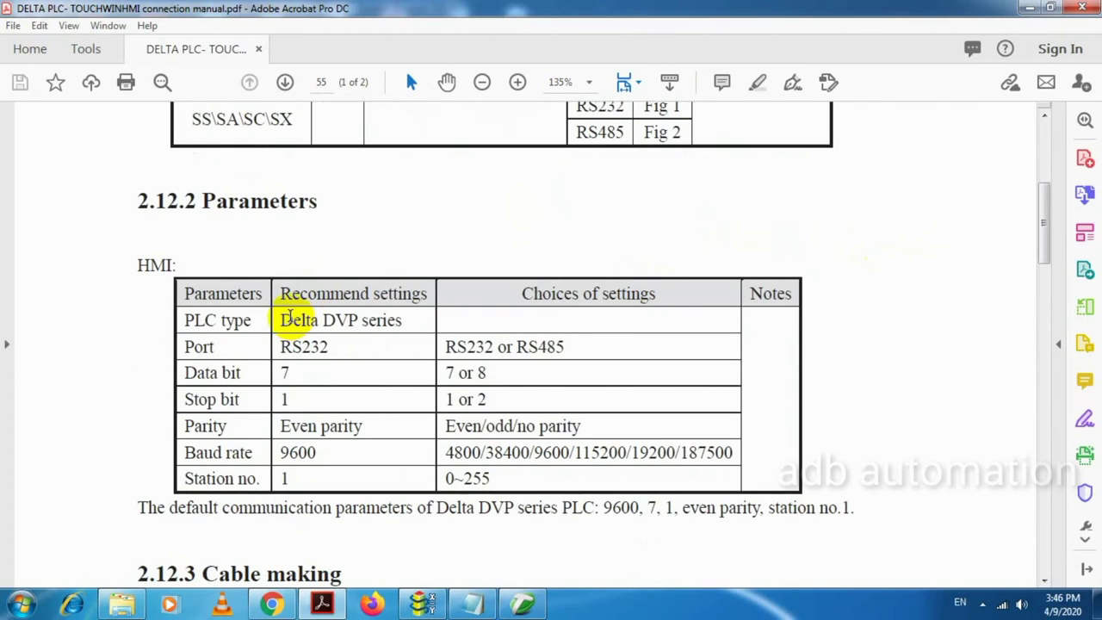
pyautogui.moveTo(281, 344); pyautogui.dragTo(351, 349)
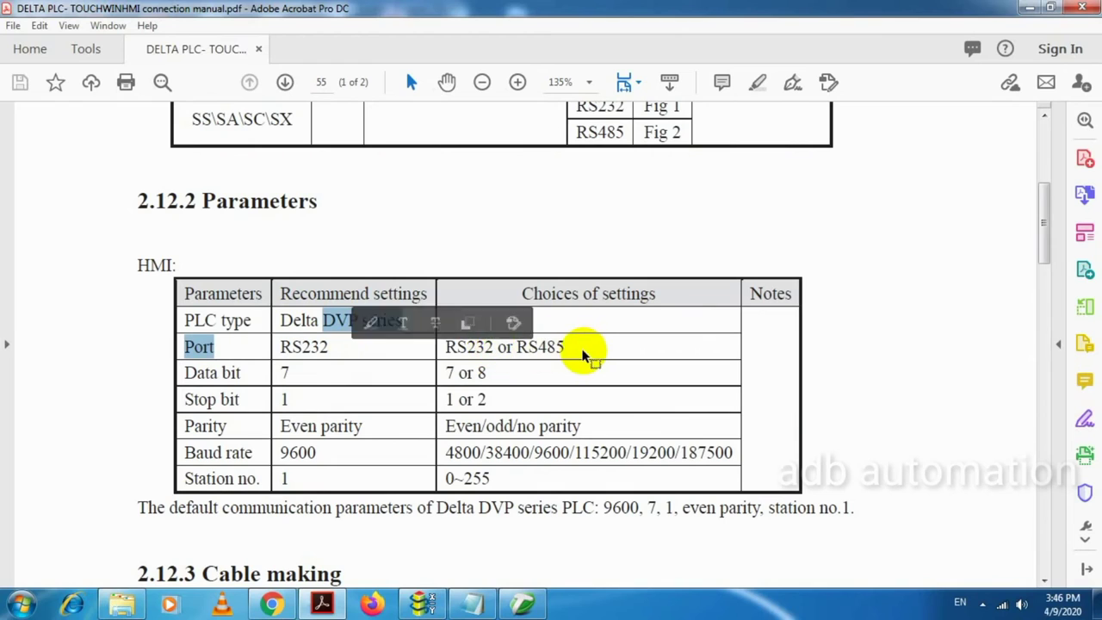
pyautogui.click(951, 297)
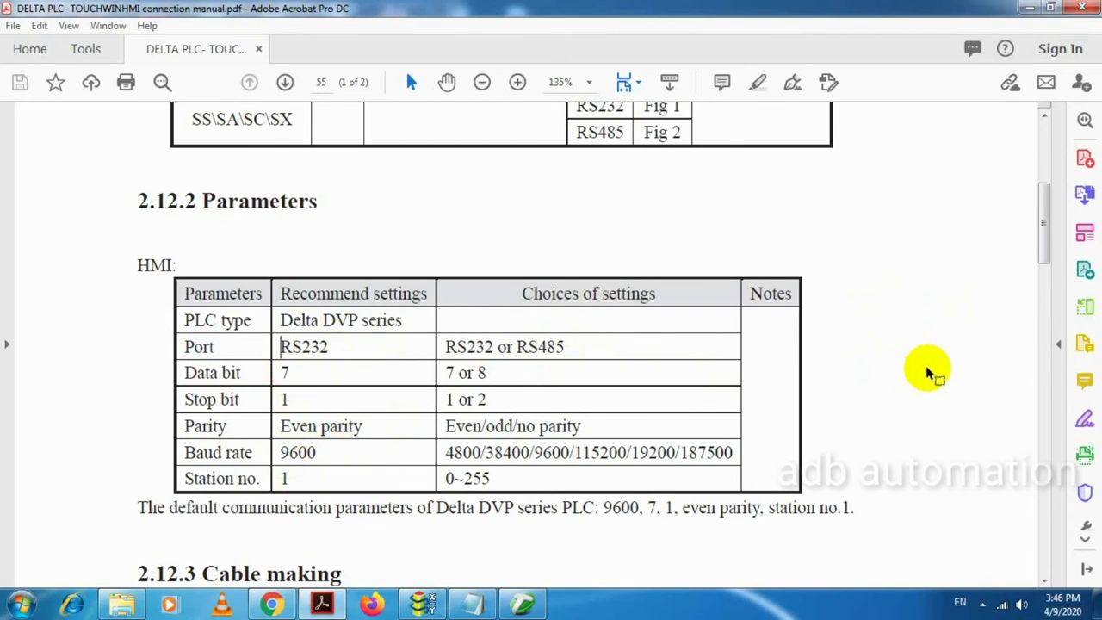
pyautogui.scroll(-2, 904, 376)
pyautogui.scroll(-4, 904, 376)
pyautogui.scroll(3, 903, 376)
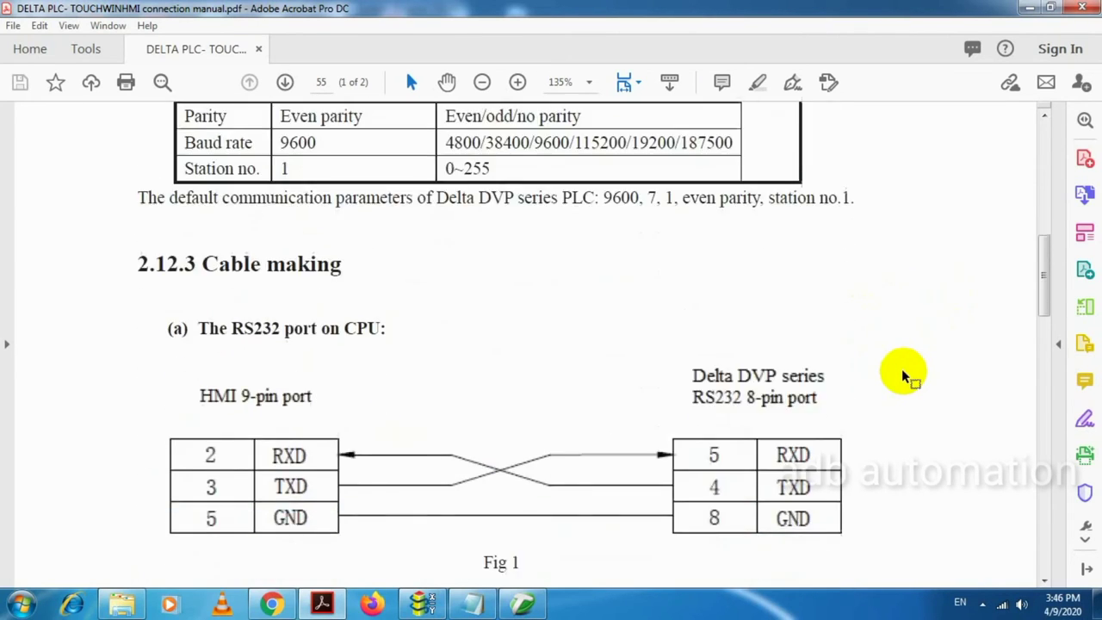
pyautogui.scroll(-6, 904, 376)
pyautogui.scroll(-7, 904, 376)
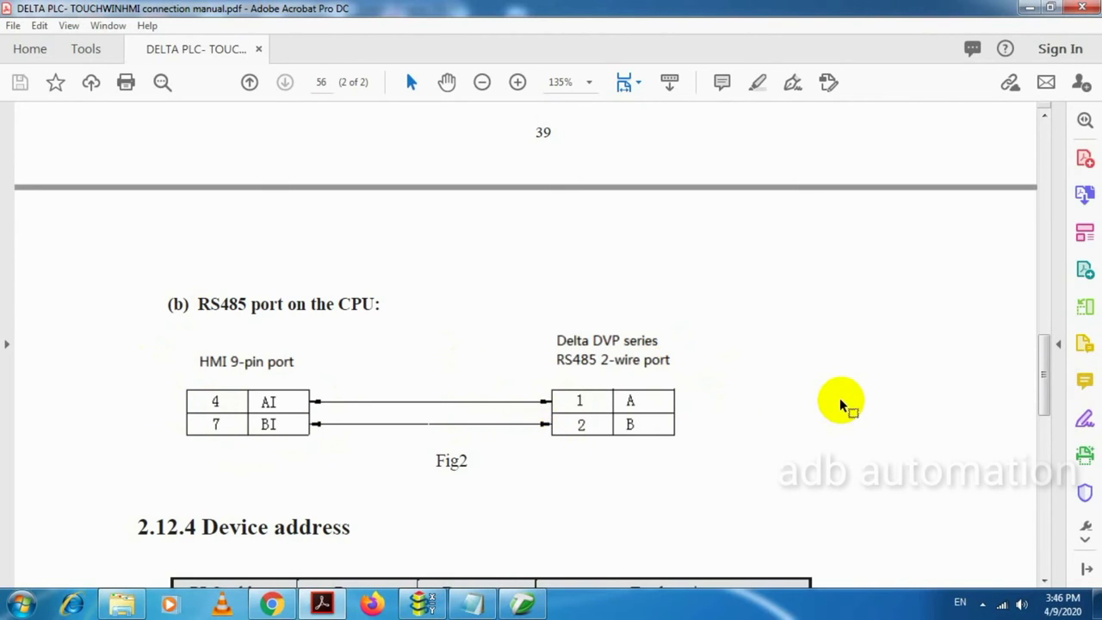
pyautogui.scroll(-4, 842, 404)
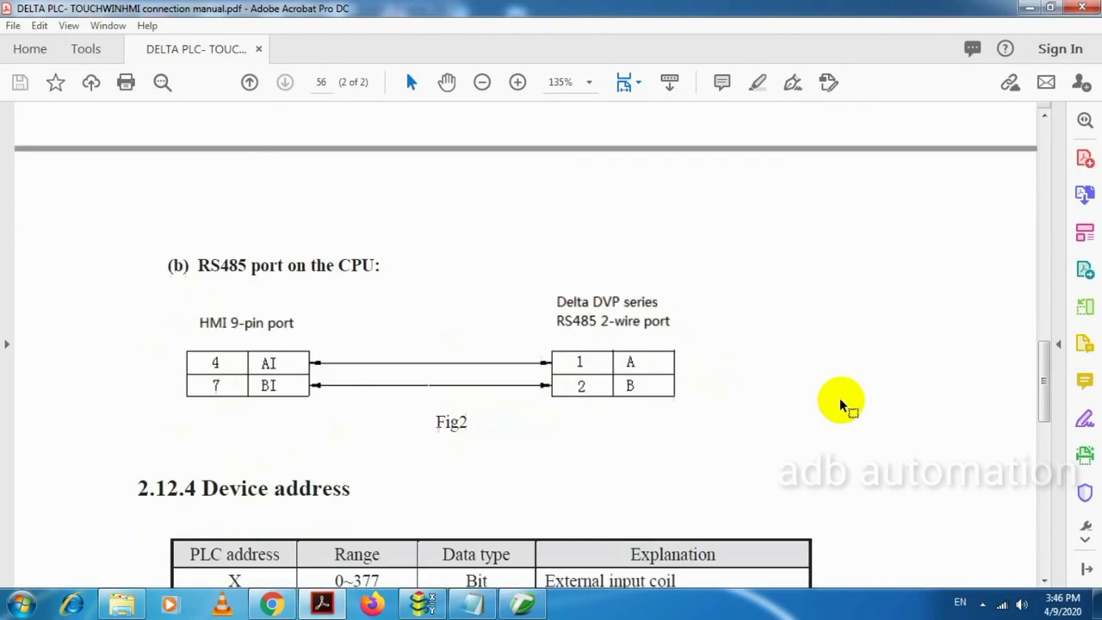
pyautogui.scroll(-8, 842, 404)
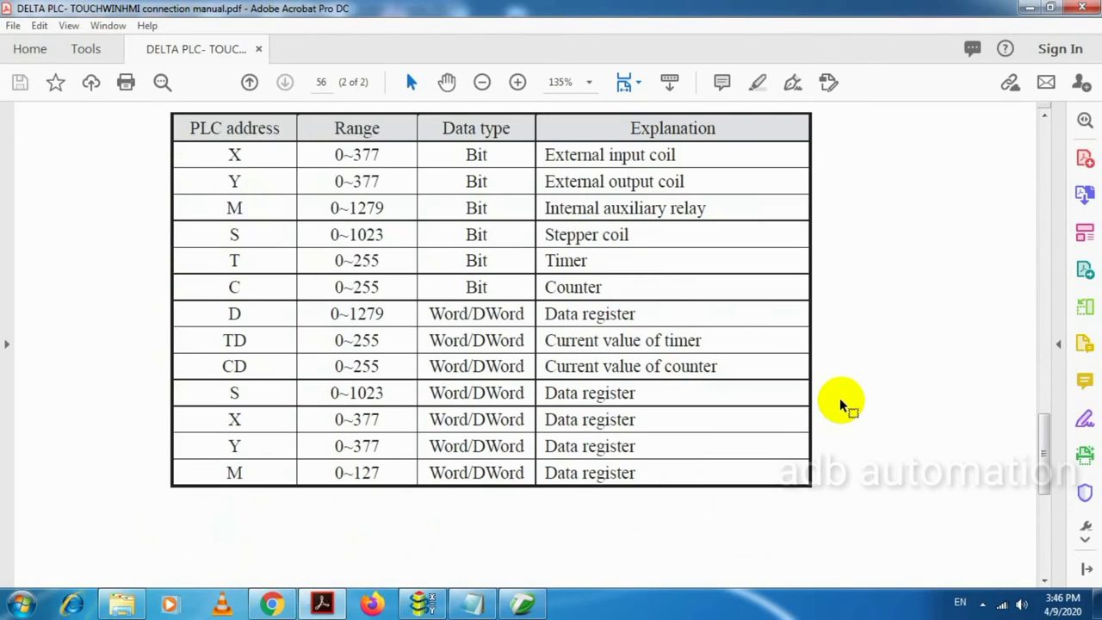
pyautogui.scroll(4, 841, 404)
pyautogui.scroll(20, 842, 404)
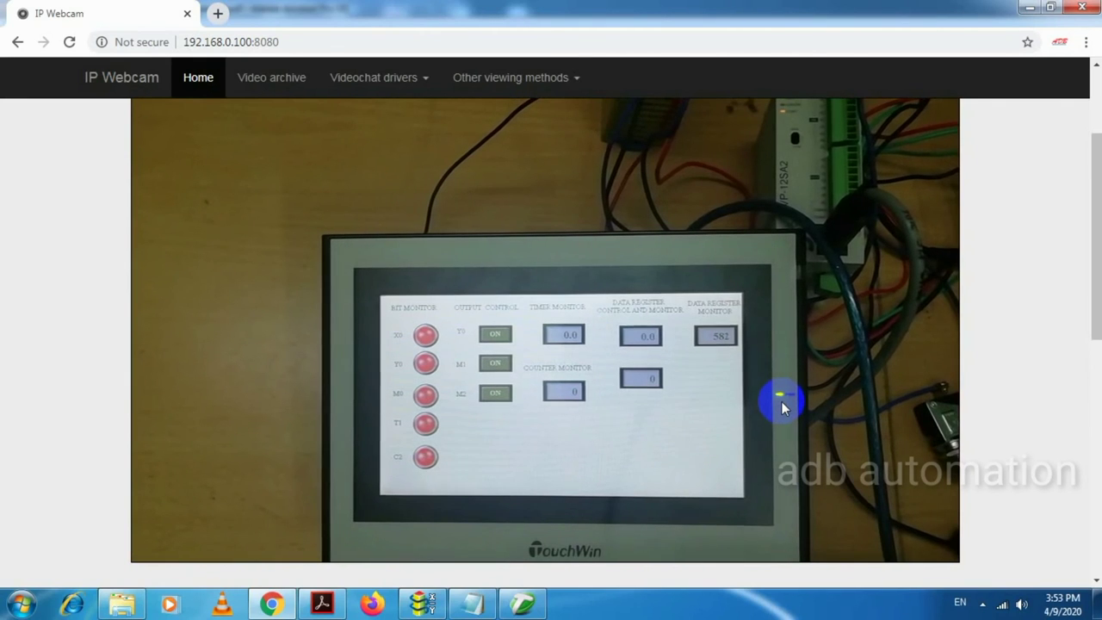
# - Check the notes' bit monitor list and the X0 rung in WPLSoft against the HMI on the IP Webcam page in Chrome
pyautogui.click(487, 605)
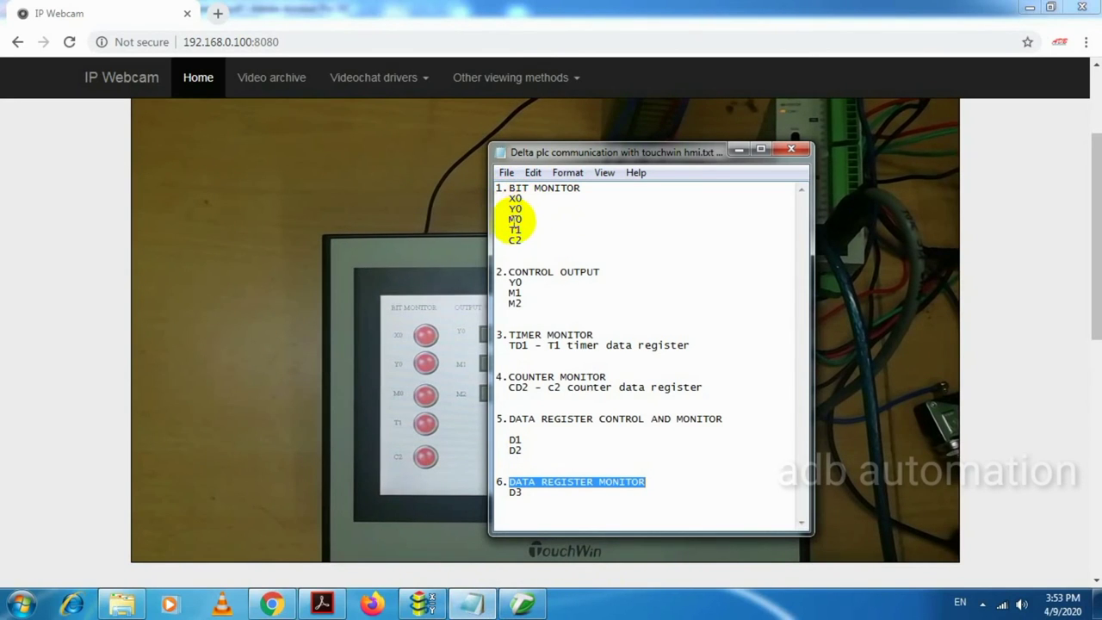
pyautogui.moveTo(815, 182)
pyautogui.mouseDown()
pyautogui.moveTo(844, 172)
pyautogui.moveTo(789, 174)
pyautogui.moveTo(979, 398)
pyautogui.moveTo(985, 506)
pyautogui.mouseUp()
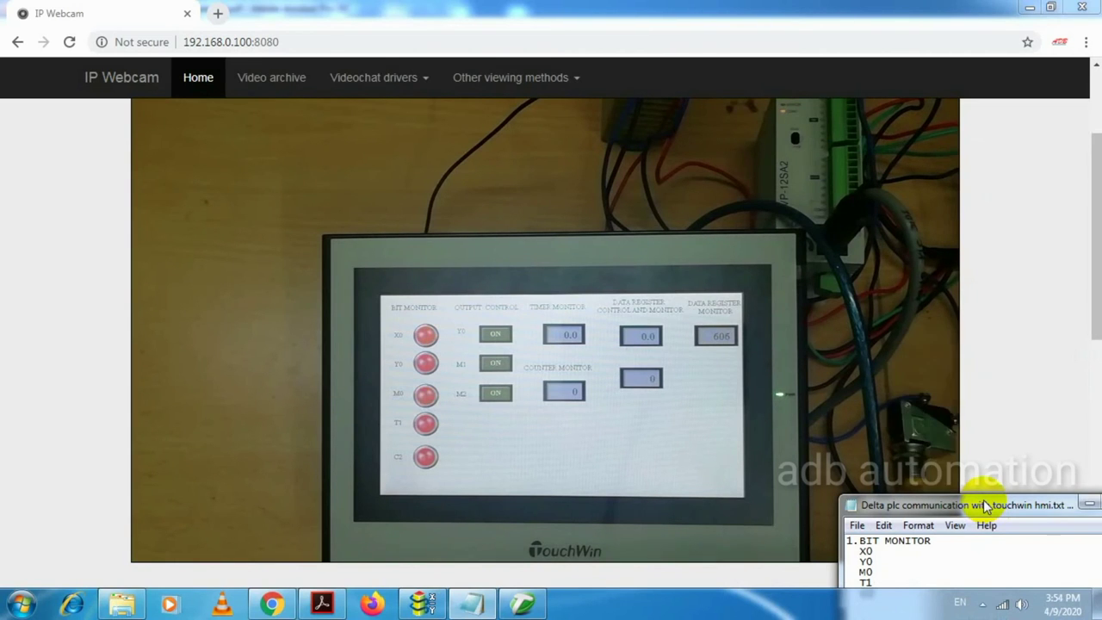
pyautogui.click(422, 602)
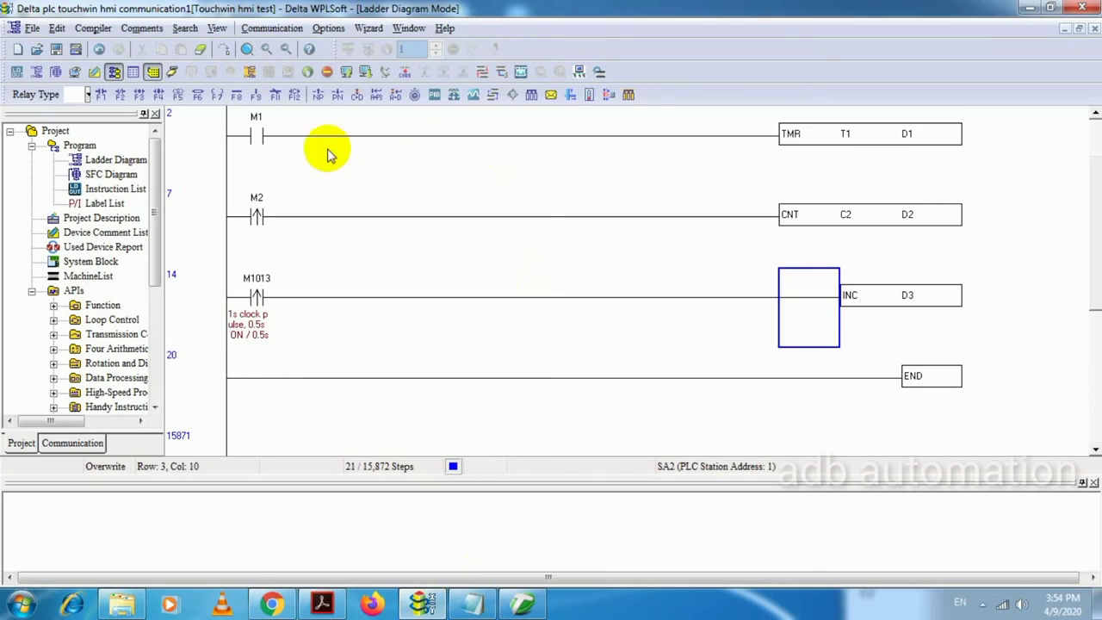
pyautogui.scroll(1, 654, 215)
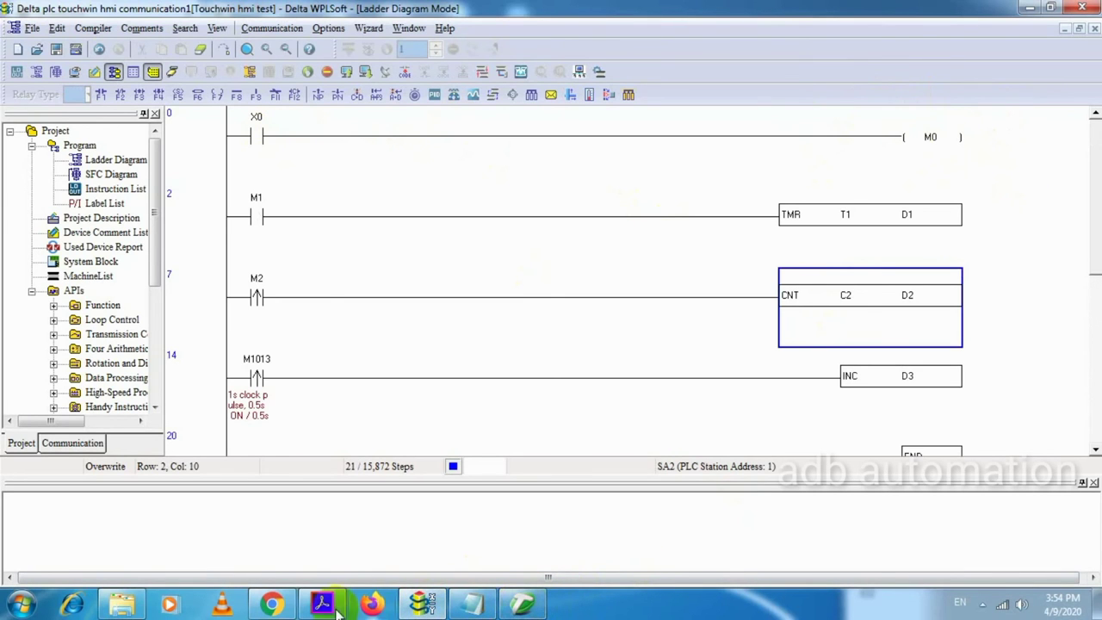
pyautogui.click(271, 602)
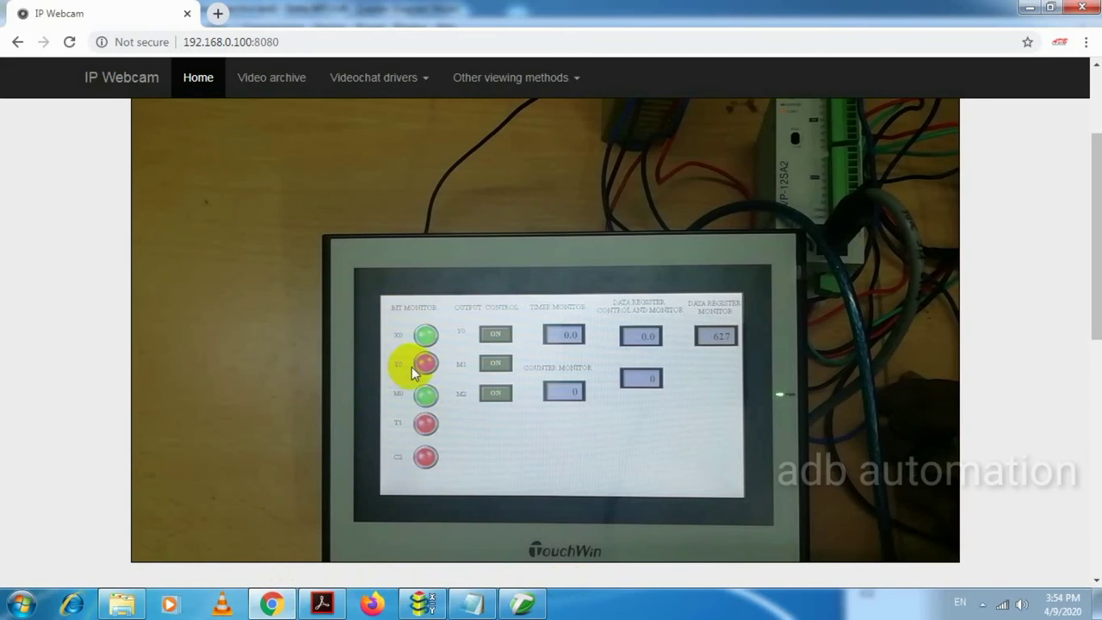
# - Place the notes beside the webcam view and highlight Y0 in the control output and bit monitor lists while checking the HMI
pyautogui.click(465, 605)
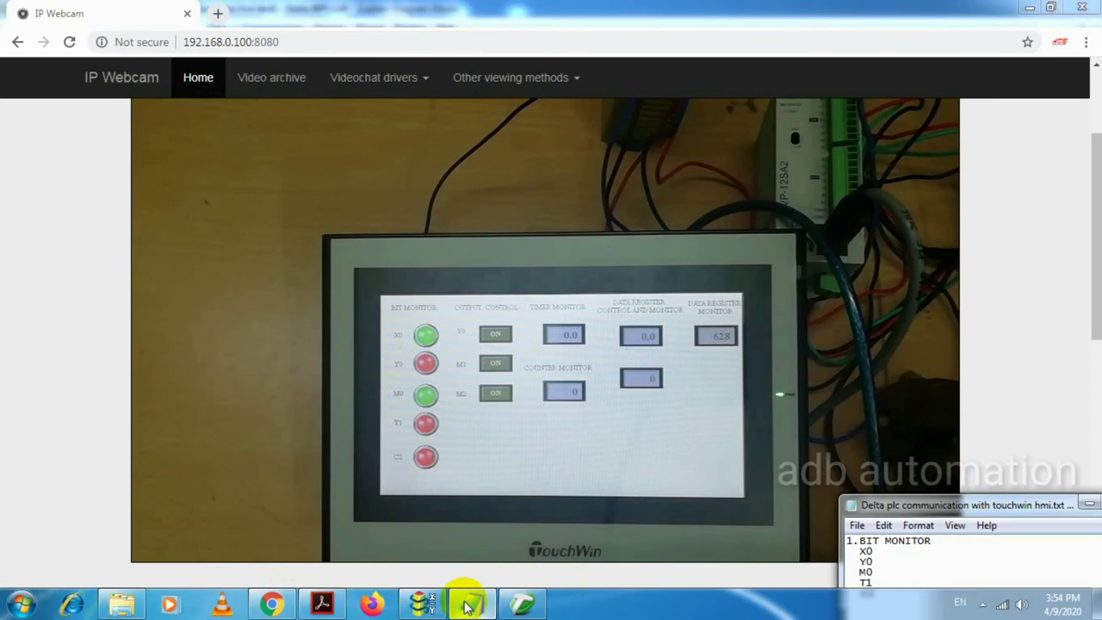
pyautogui.moveTo(852, 505); pyautogui.dragTo(805, 280)
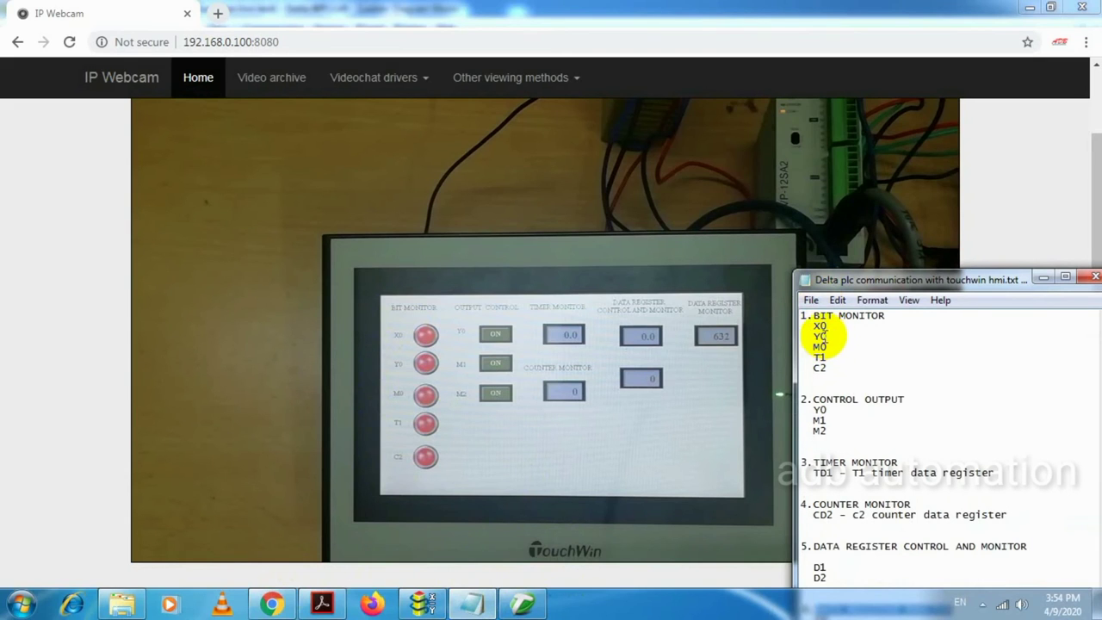
pyautogui.moveTo(827, 410); pyautogui.dragTo(802, 409)
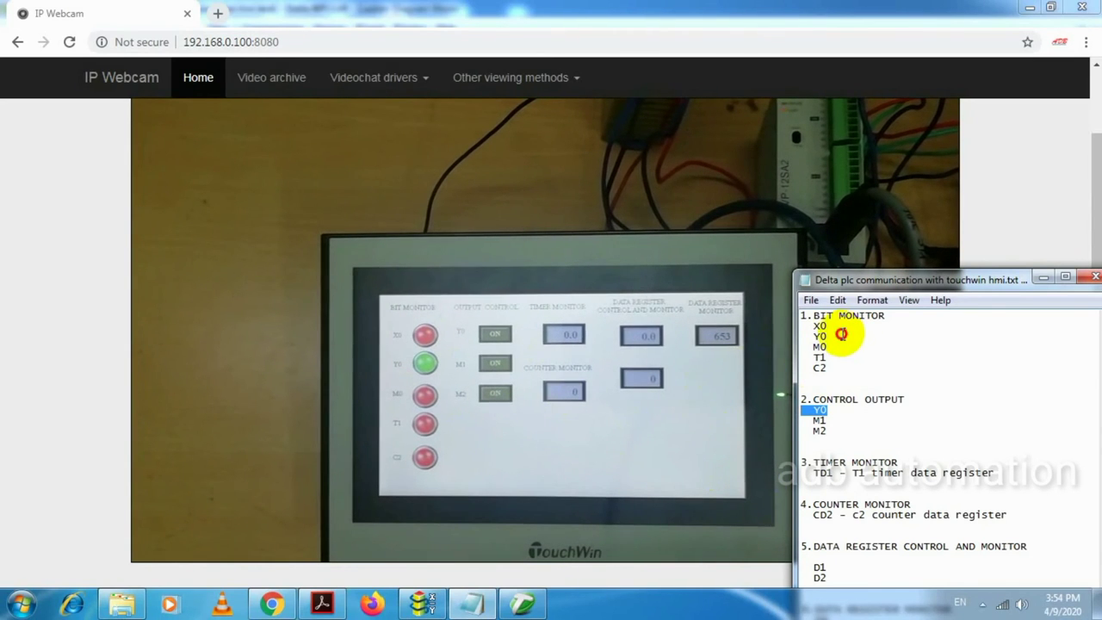
pyautogui.moveTo(839, 336); pyautogui.dragTo(803, 337)
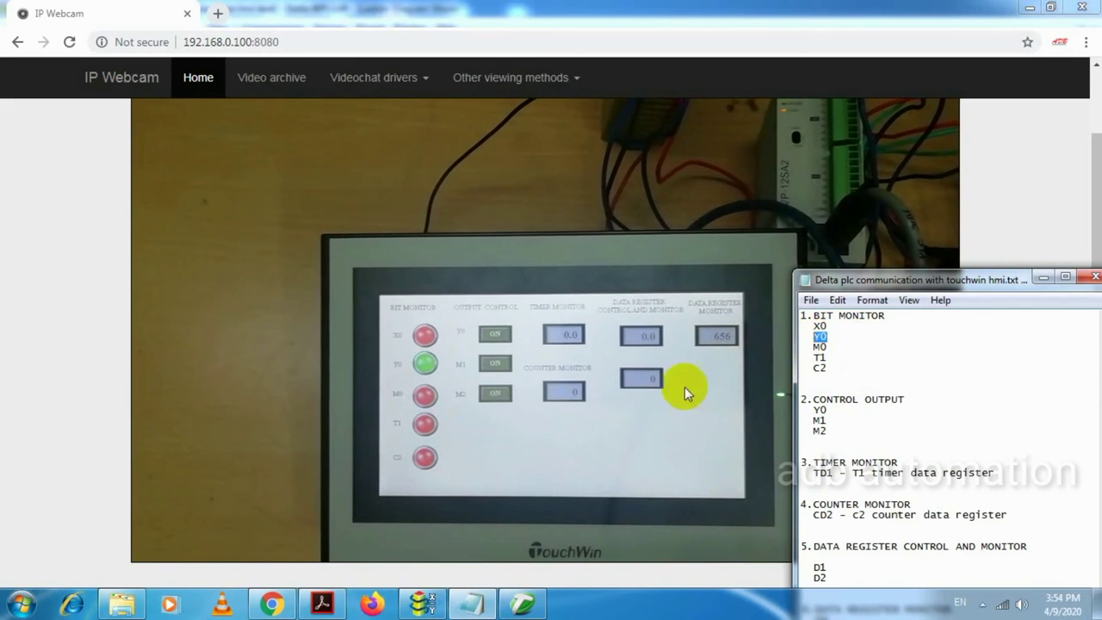
# - Highlight M0 in the notes' bit monitor list, then switch to WPLSoft and check the T1 timer and C2 counter rungs
pyautogui.click(828, 347)
pyautogui.moveTo(831, 345); pyautogui.dragTo(803, 347)
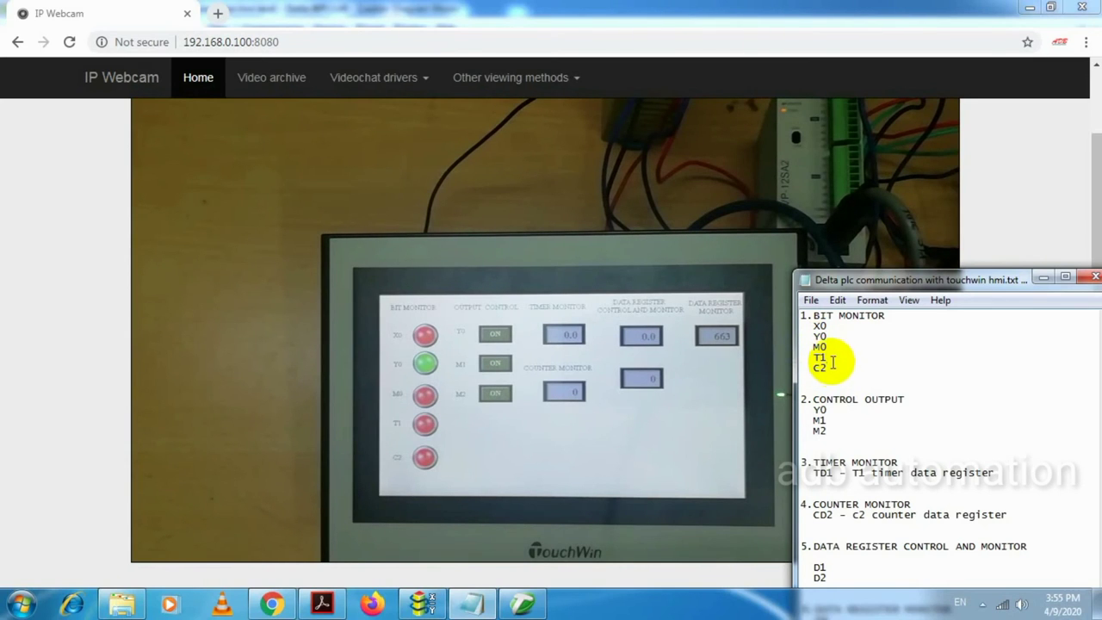
pyautogui.click(833, 360)
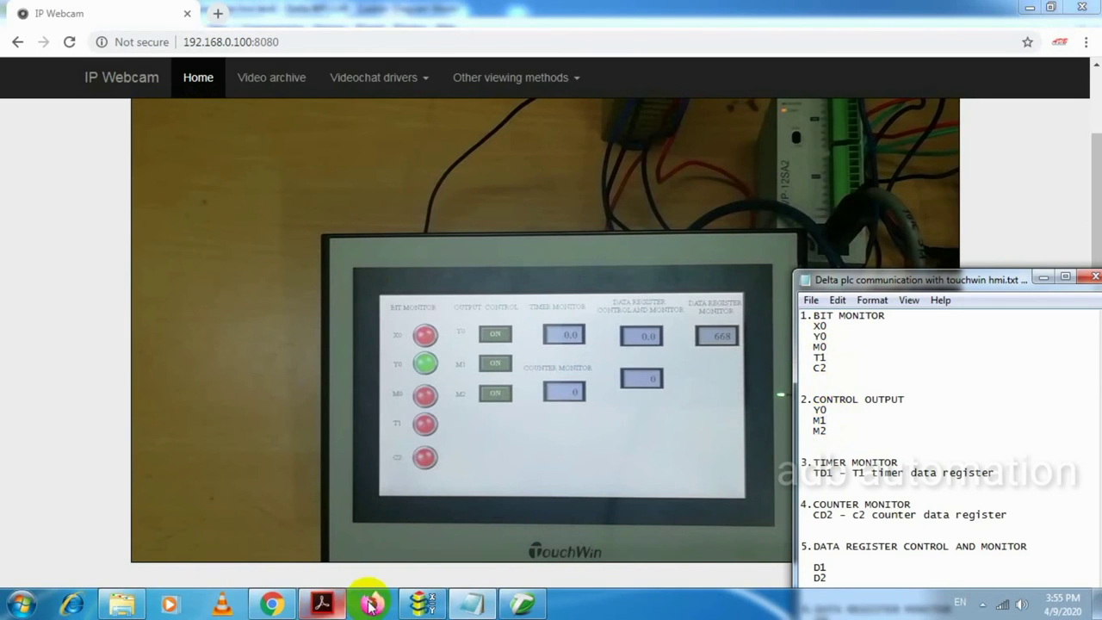
pyautogui.click(420, 603)
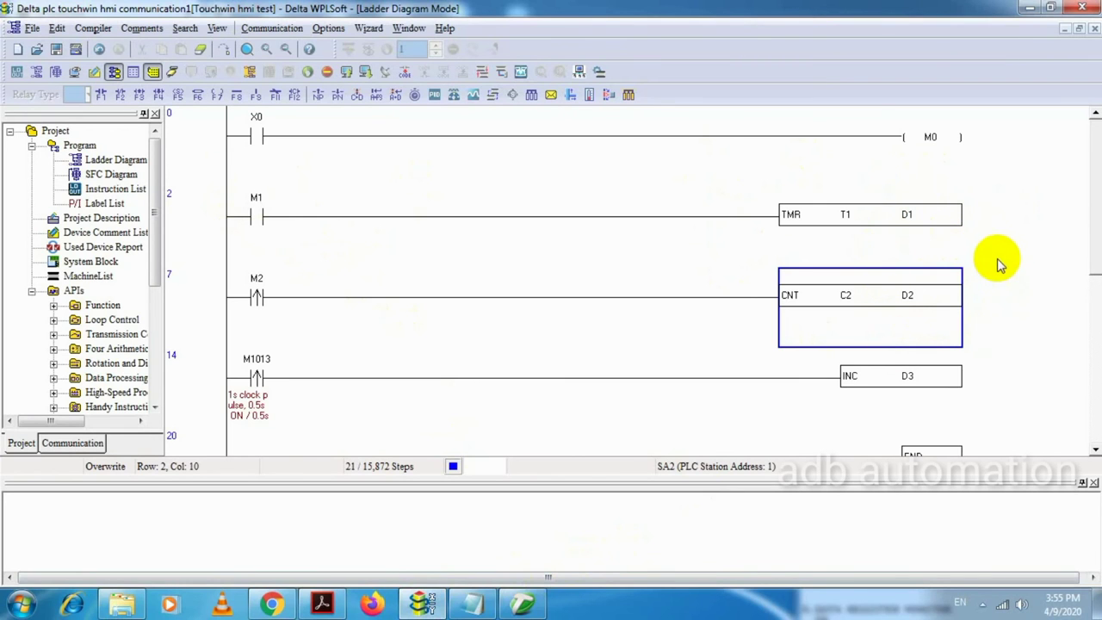
# - Switch to TouchWin Edit Tool and add a T1 text label beside the timer monitor display on Screen1
pyautogui.click(521, 605)
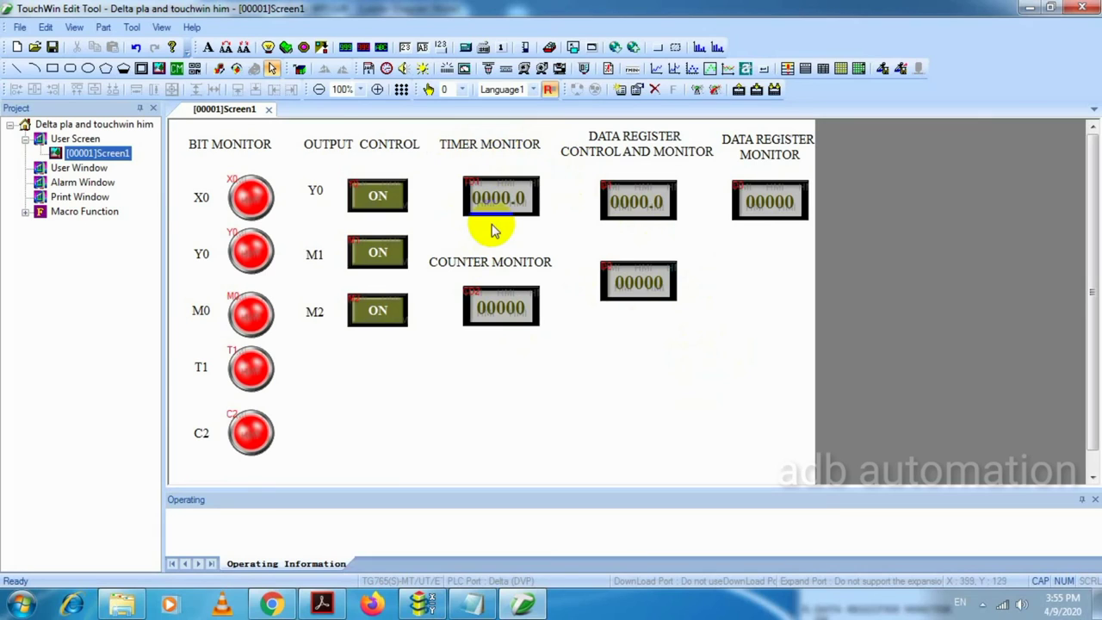
pyautogui.click(207, 46)
pyautogui.click(428, 193)
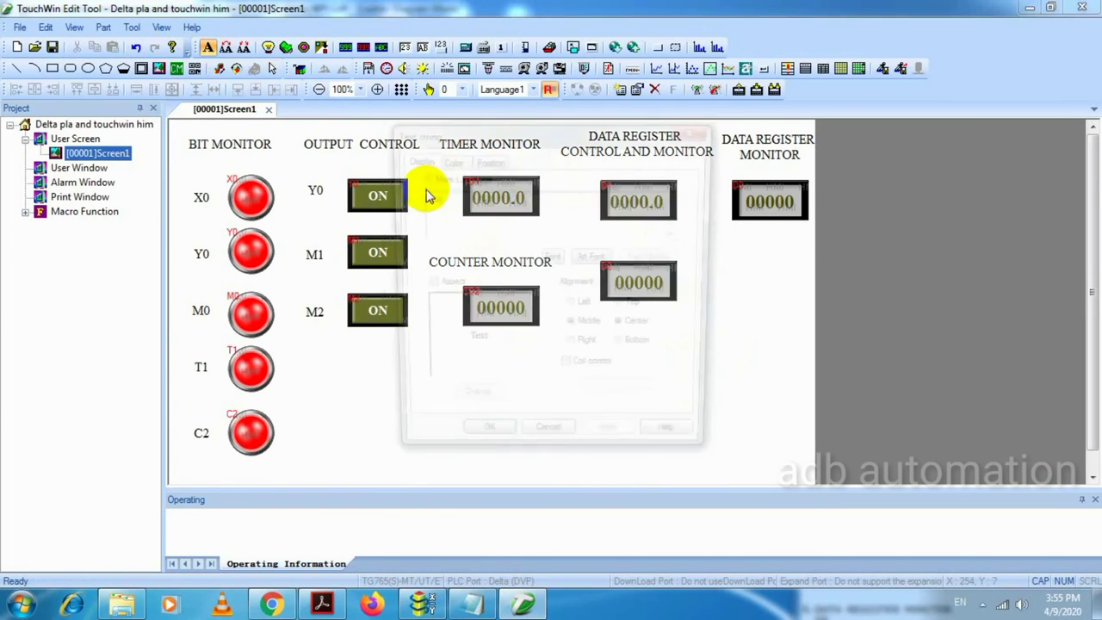
pyautogui.moveTo(469, 199)
pyautogui.mouseDown()
pyautogui.moveTo(415, 197)
pyautogui.moveTo(427, 197)
pyautogui.mouseUp()
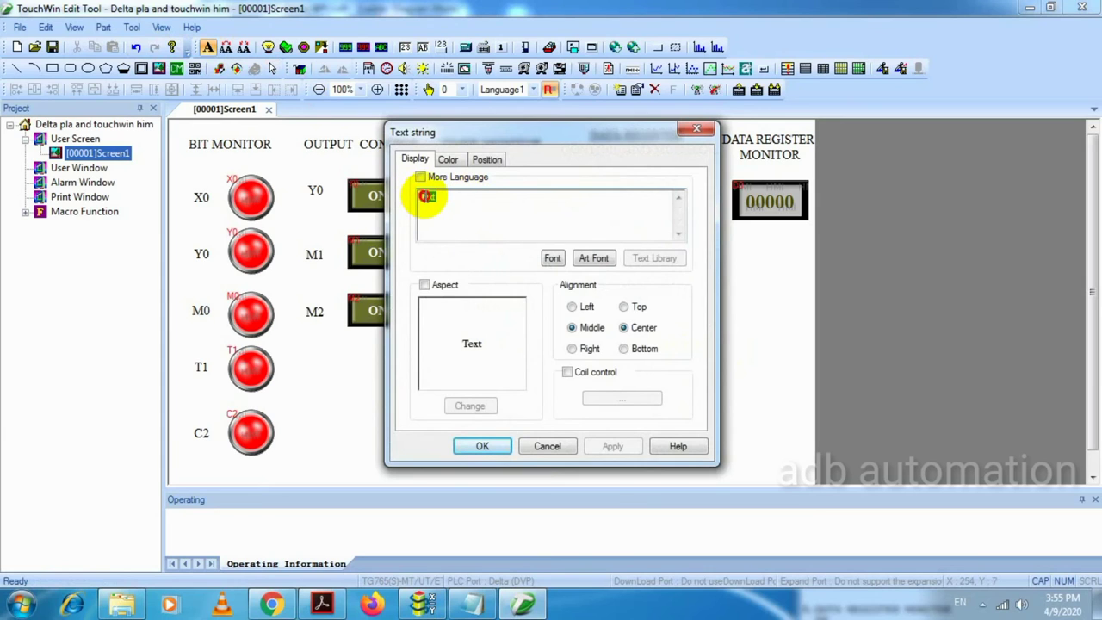
pyautogui.write('TD1')
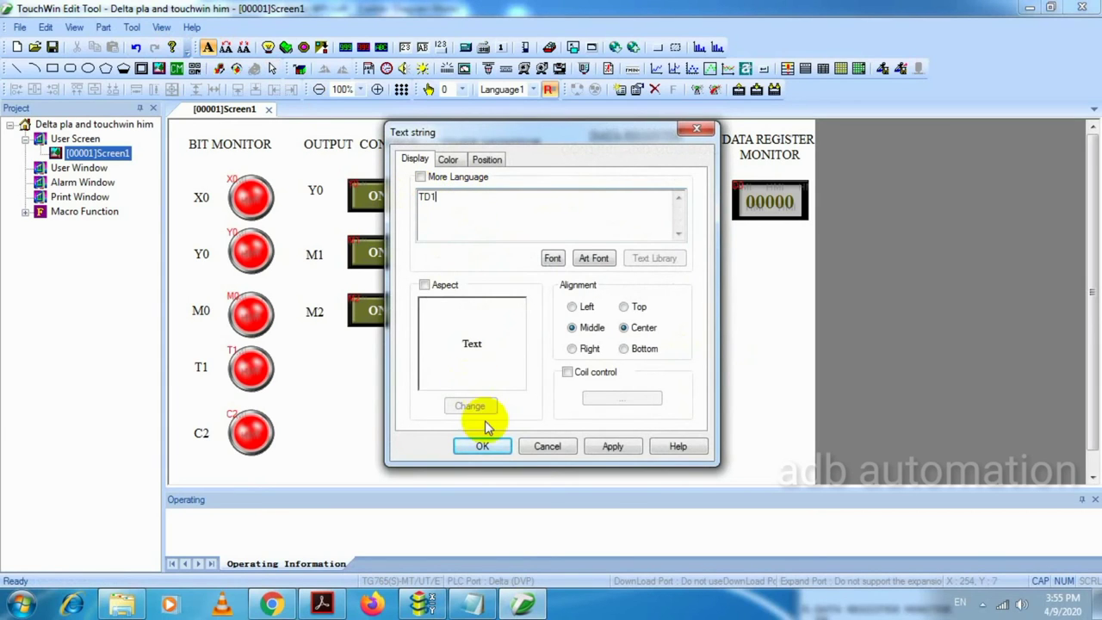
pyautogui.click(484, 444)
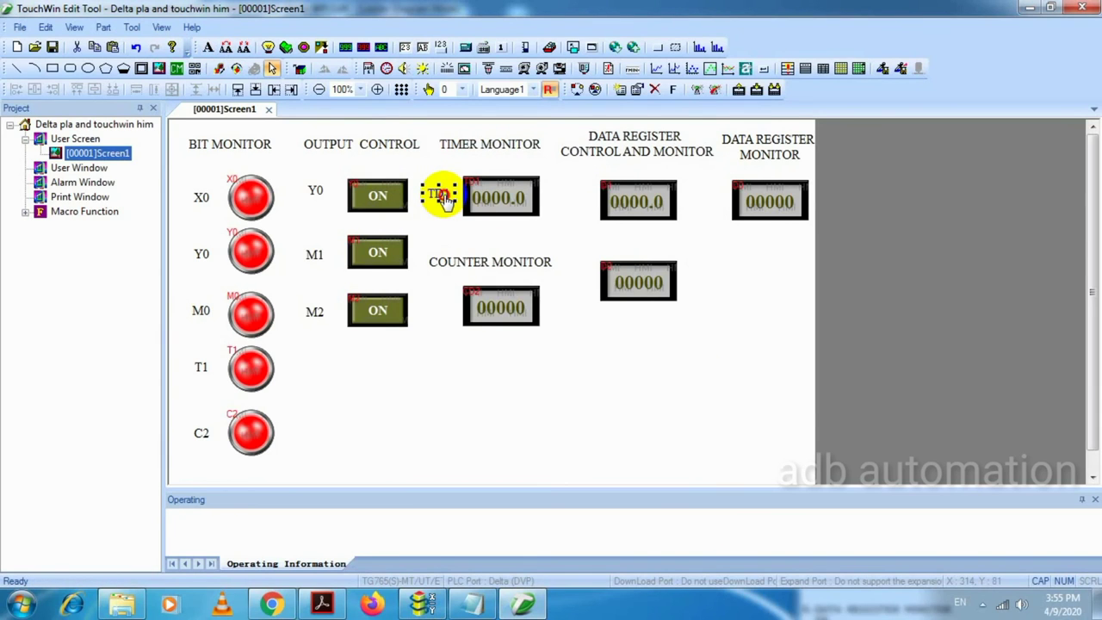
pyautogui.doubleClick(444, 197)
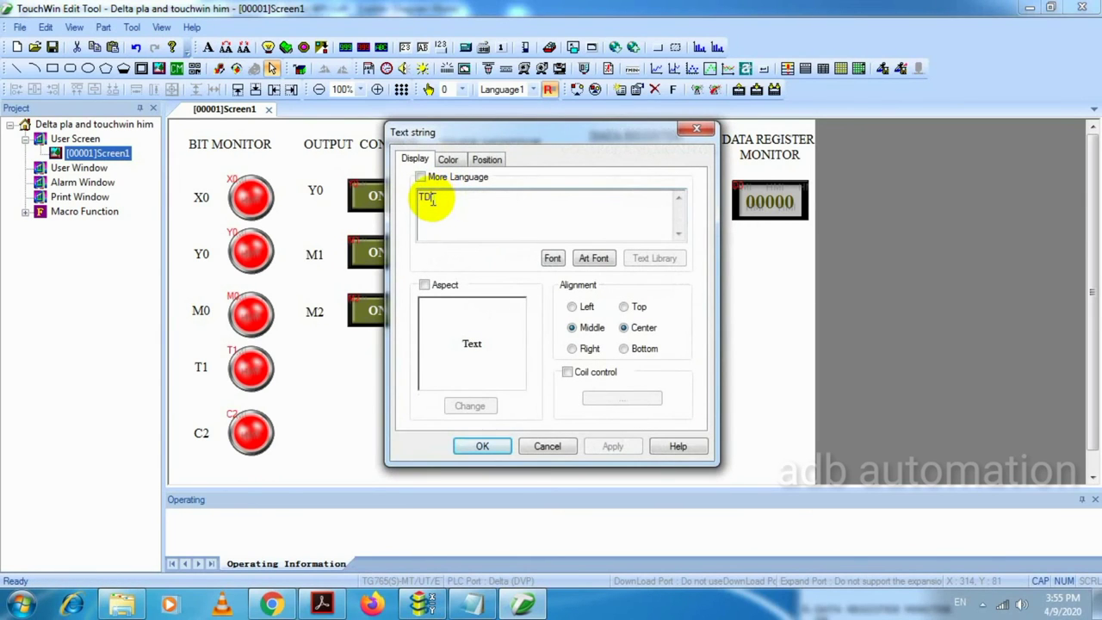
pyautogui.press('BackSpace')
pyautogui.click(485, 446)
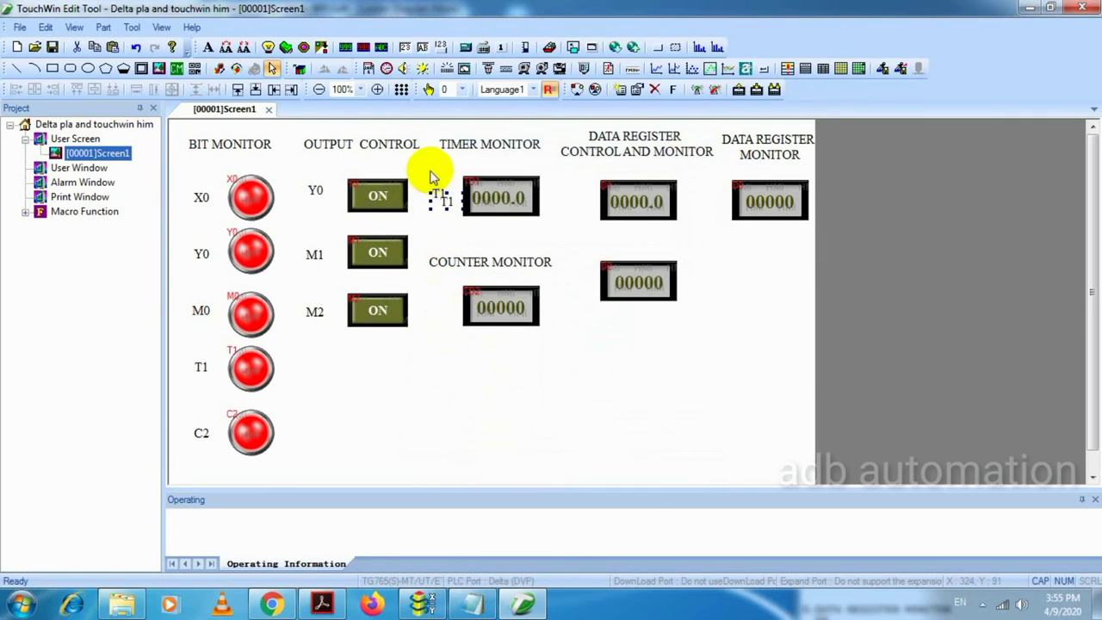
# - Place a copy of the T1 label beside the counter monitor display and set its text to C2
pyautogui.moveTo(438, 201); pyautogui.dragTo(436, 306)
pyautogui.doubleClick(436, 306)
pyautogui.doubleClick(468, 201)
pyautogui.write('C2')
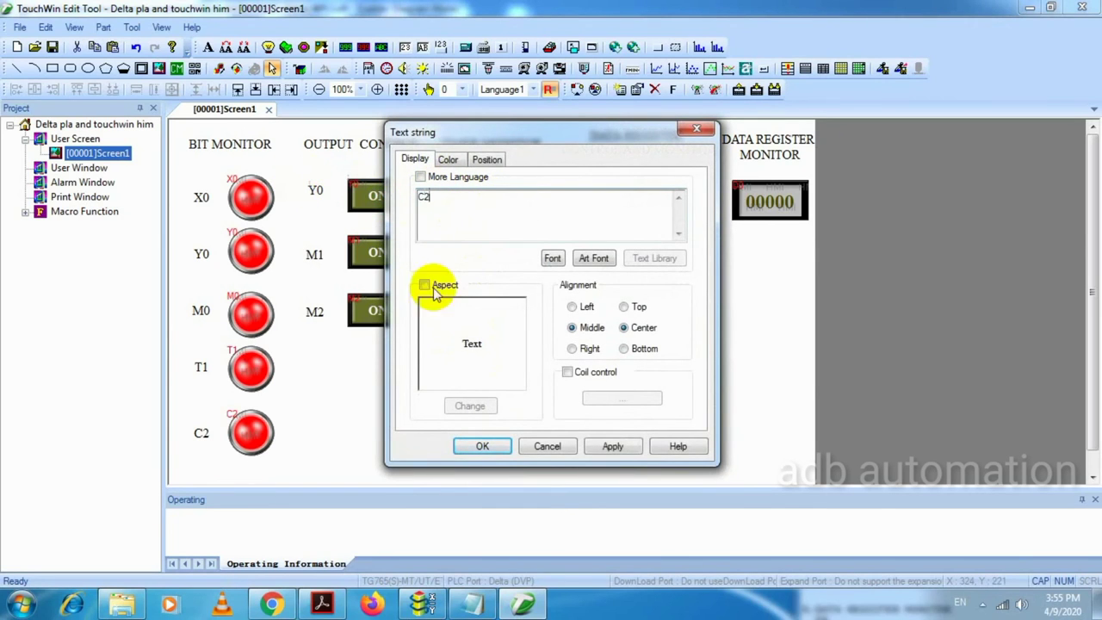
pyautogui.click(481, 445)
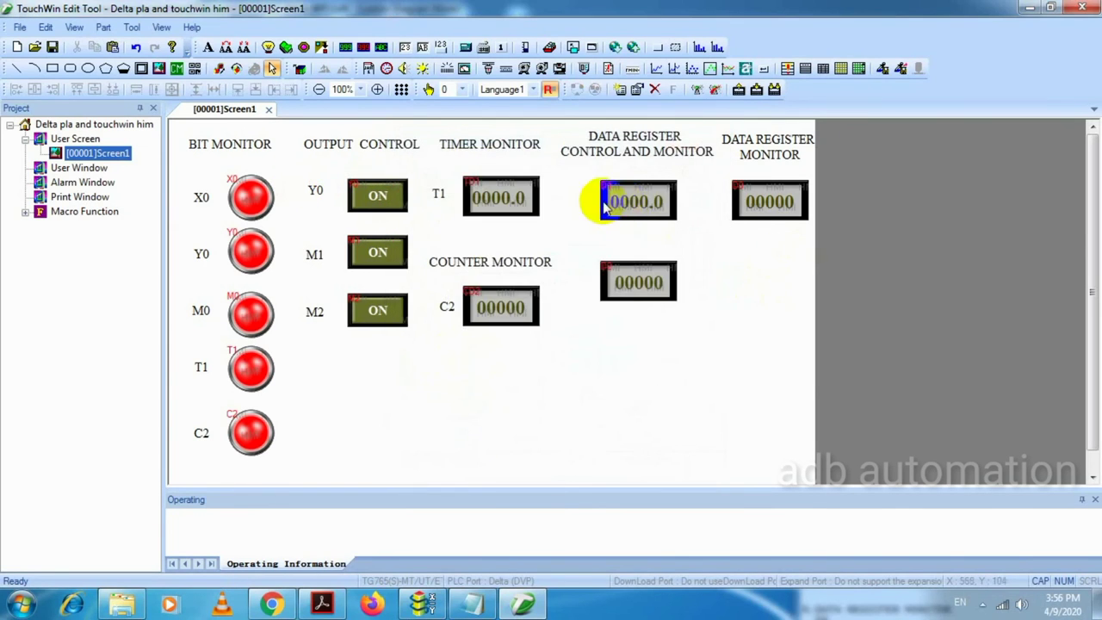
# - Paste a label beside the upper data register control and monitor display and set its text to D1
pyautogui.hotkey('ctrl', 'v')
pyautogui.moveTo(455, 209); pyautogui.dragTo(582, 206)
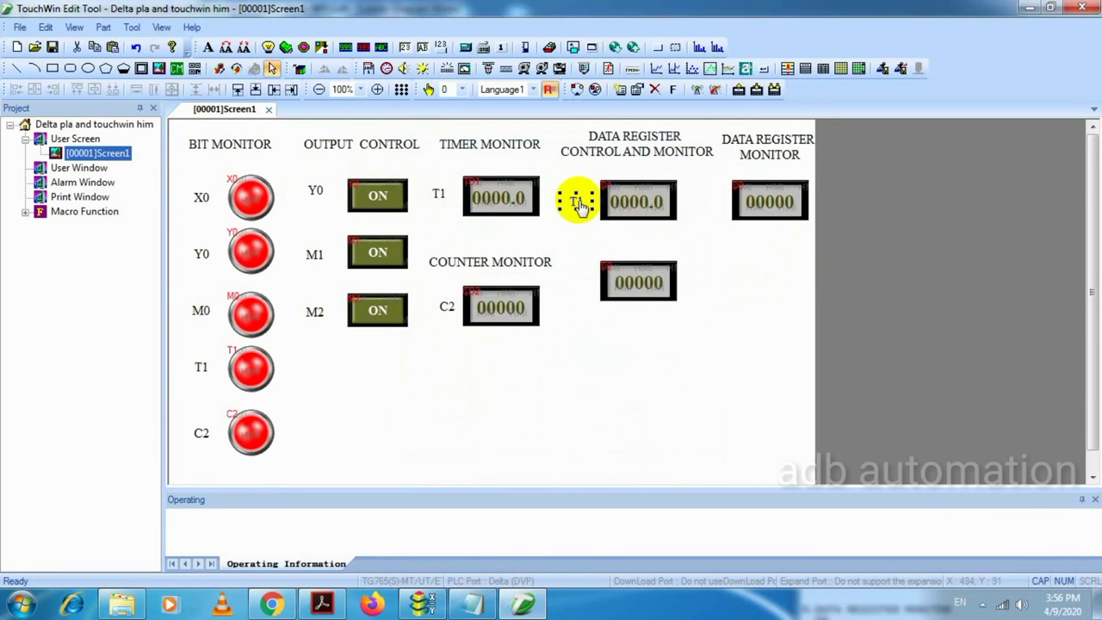
pyautogui.doubleClick(578, 204)
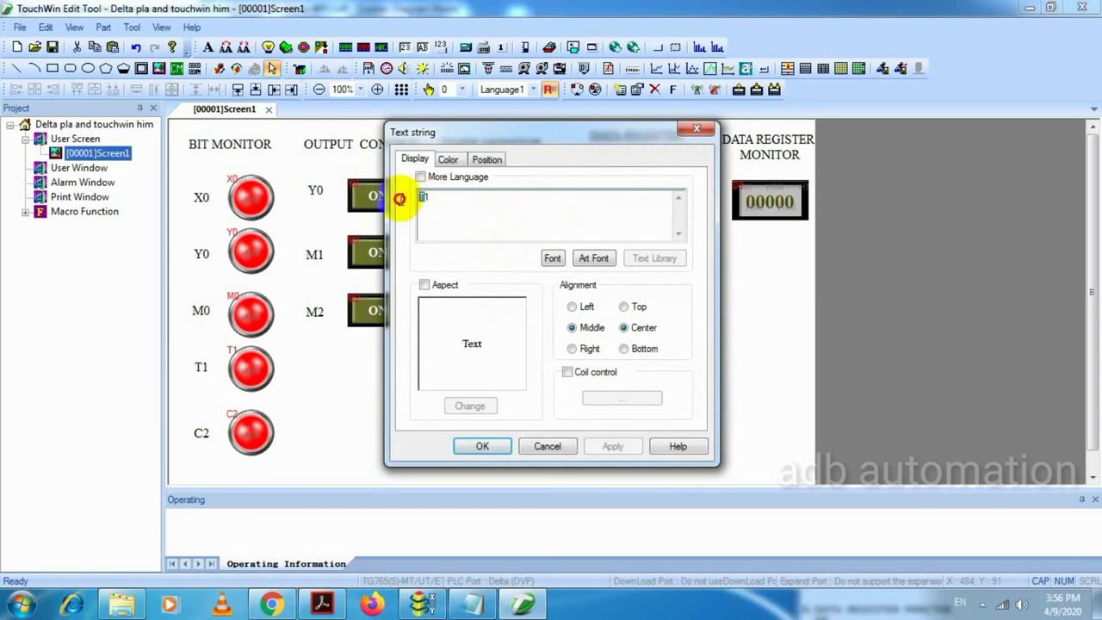
pyautogui.write('S')
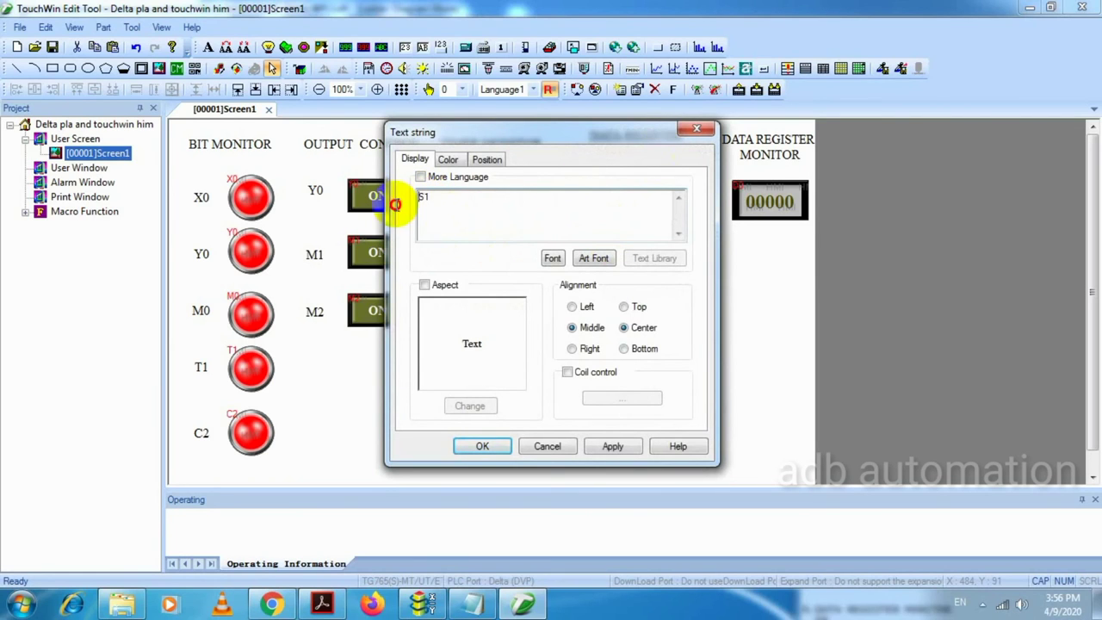
pyautogui.write('1')
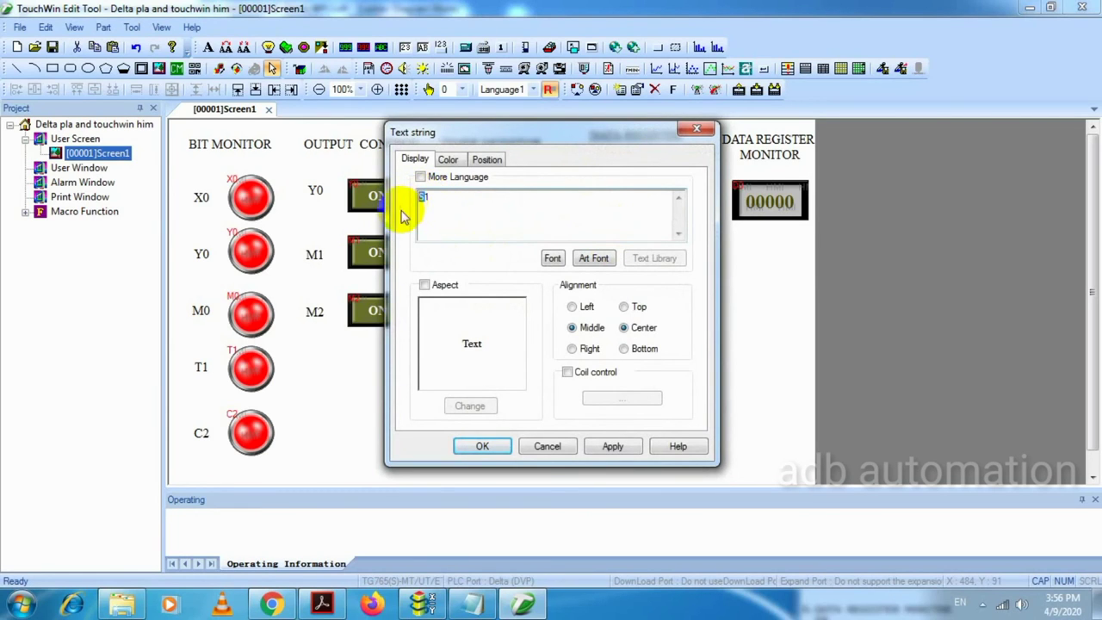
pyautogui.click(482, 445)
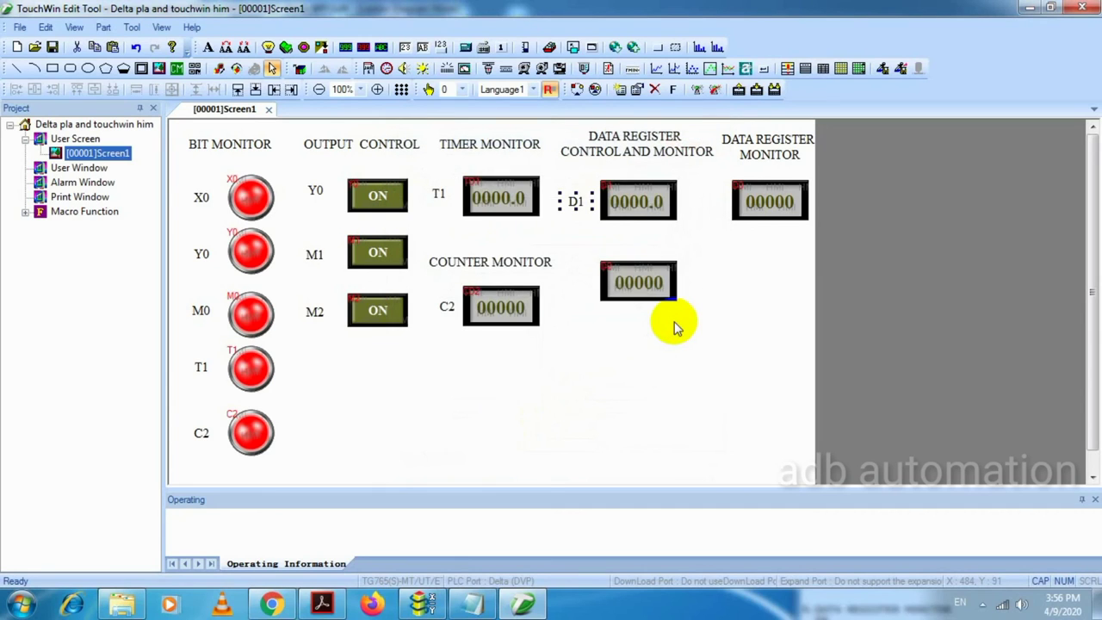
# - Paste another label beside the lower data register control and monitor display and set its text to D2
pyautogui.hotkey('ctrl', 'v')
pyautogui.moveTo(513, 255); pyautogui.dragTo(582, 285)
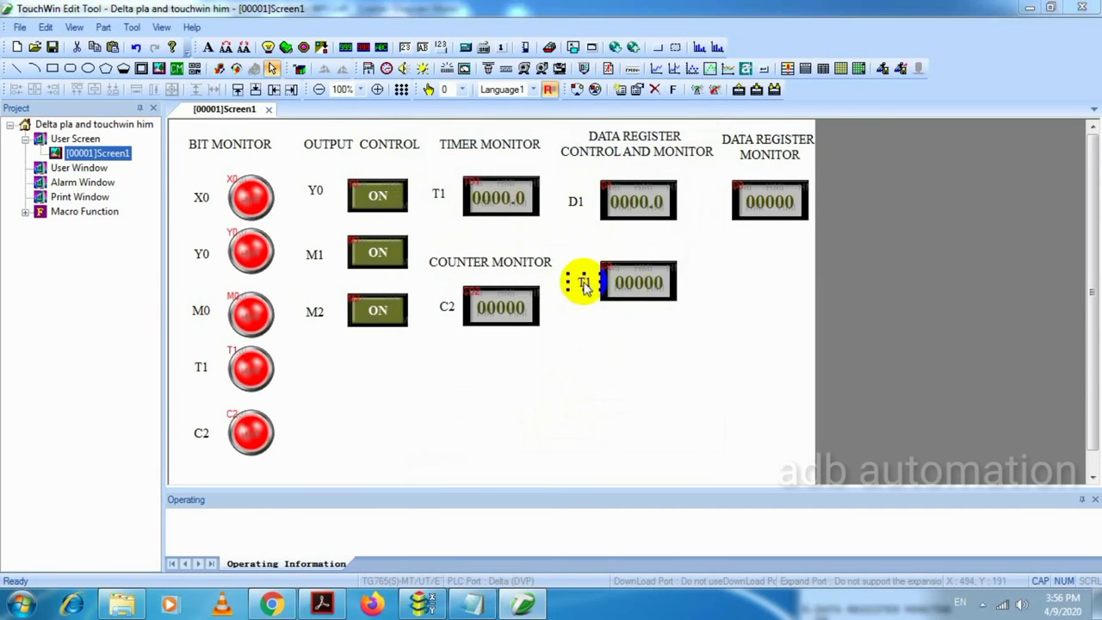
pyautogui.doubleClick(582, 285)
pyautogui.write('D2')
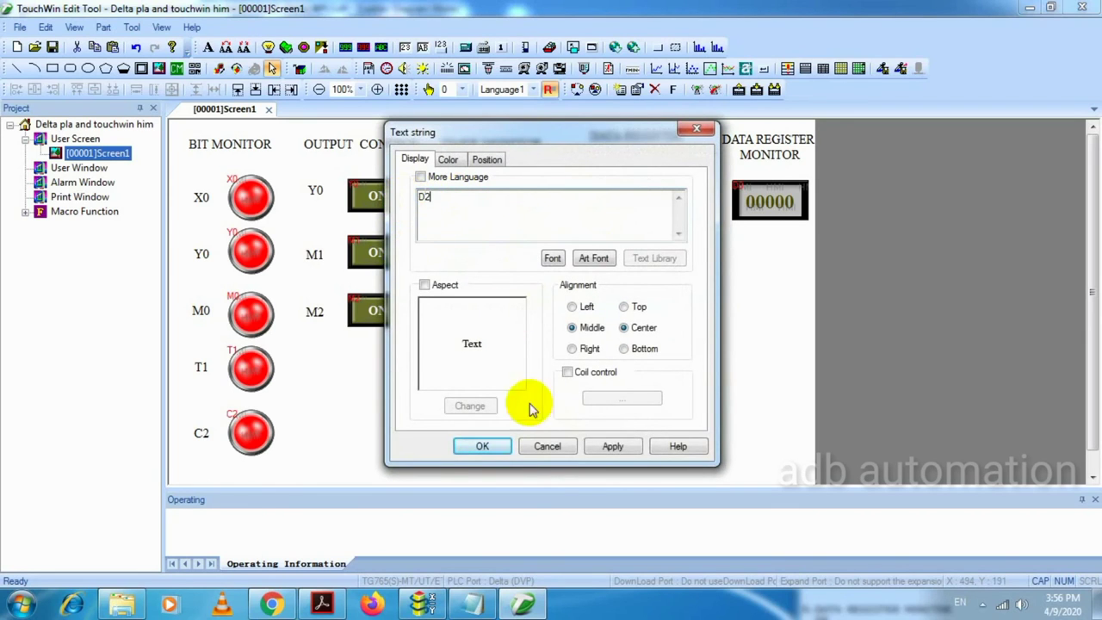
pyautogui.click(482, 446)
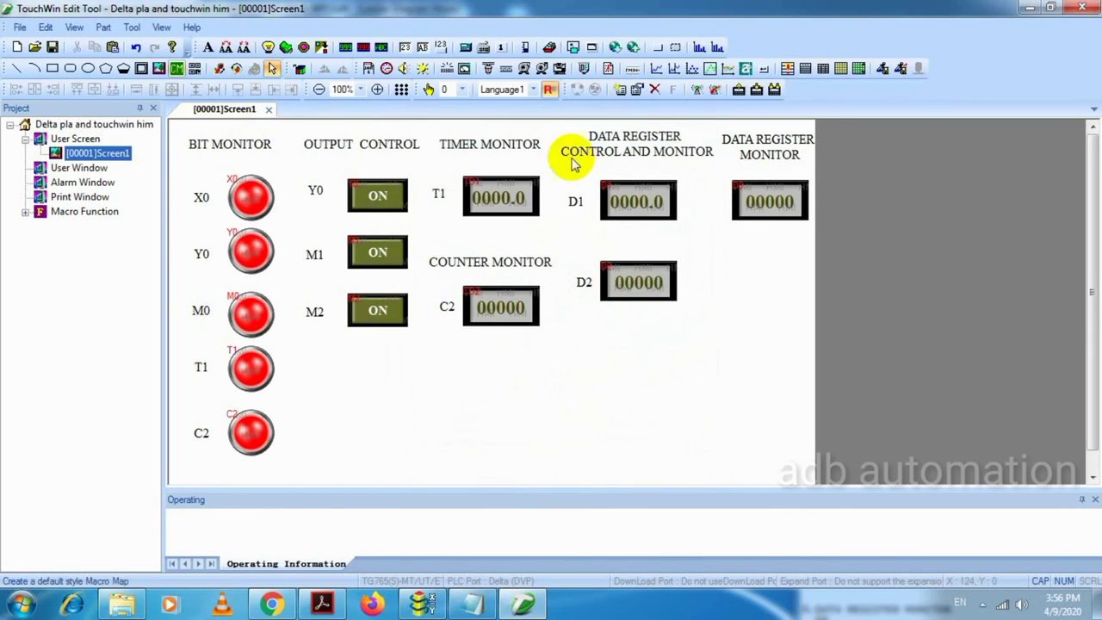
# - Paste a label beside the data register monitor display and set its text to D3
pyautogui.hotkey('ctrl', 'v')
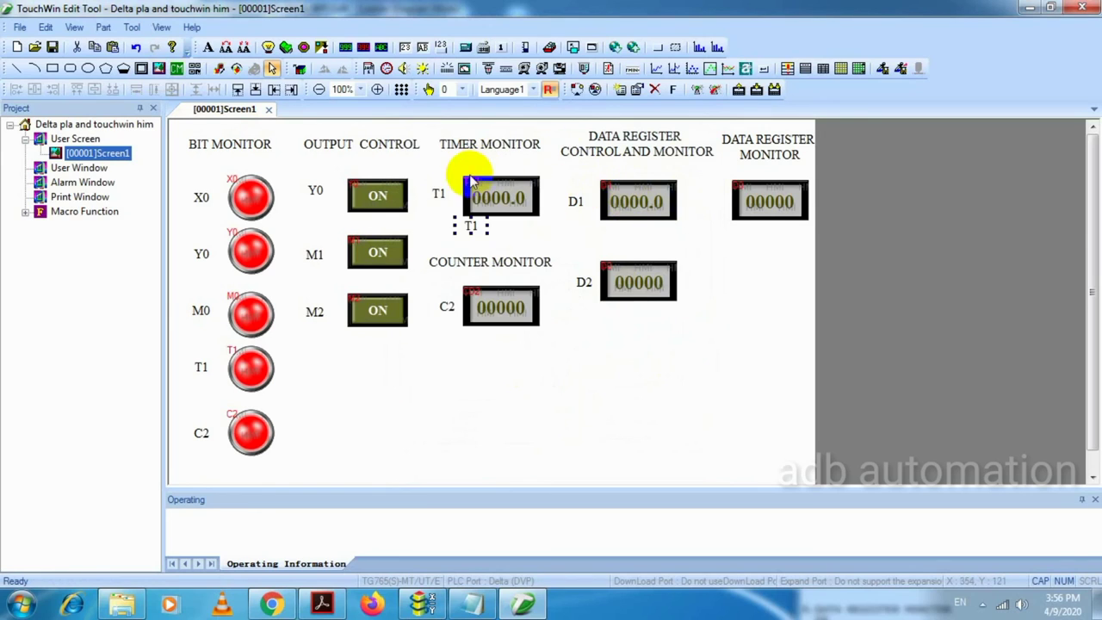
pyautogui.moveTo(469, 222); pyautogui.dragTo(711, 202)
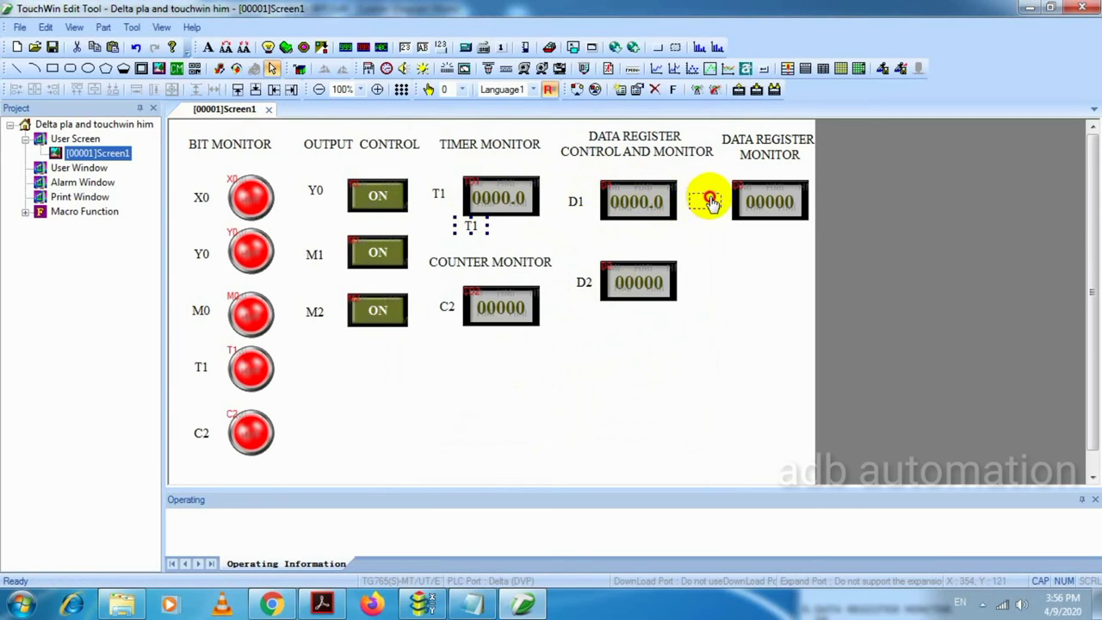
pyautogui.doubleClick(710, 200)
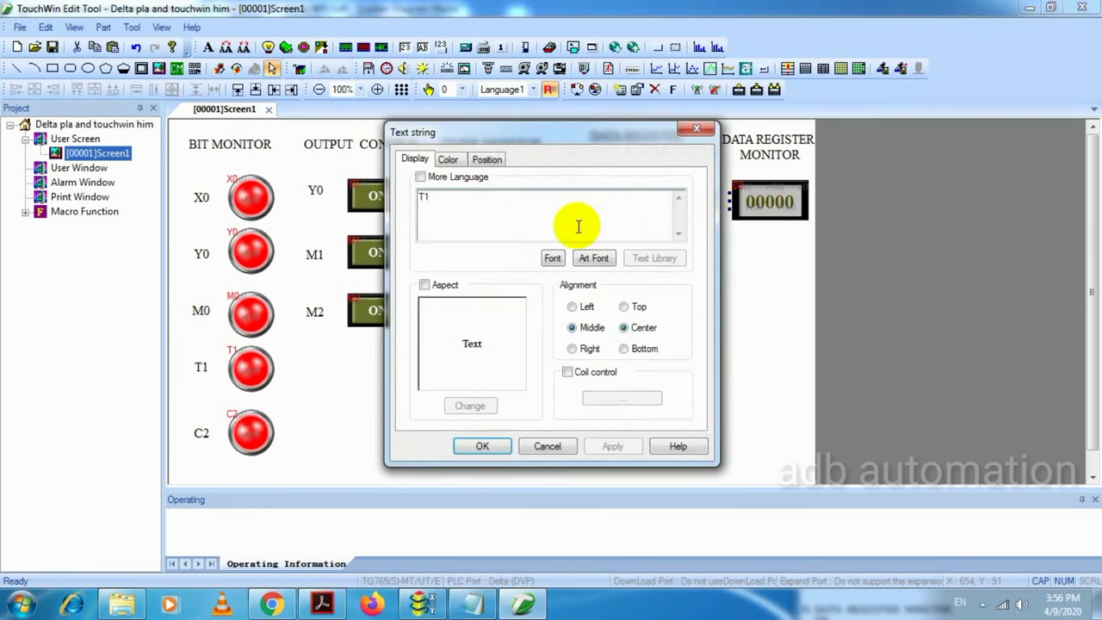
pyautogui.click(426, 198)
pyautogui.moveTo(423, 197); pyautogui.dragTo(385, 202)
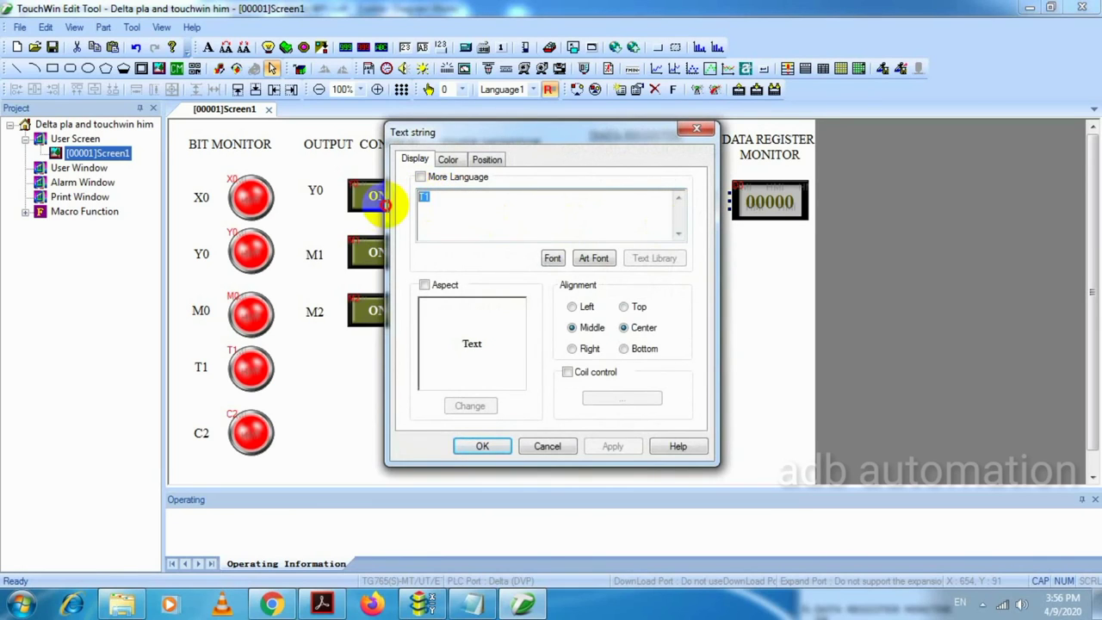
pyautogui.write('D3')
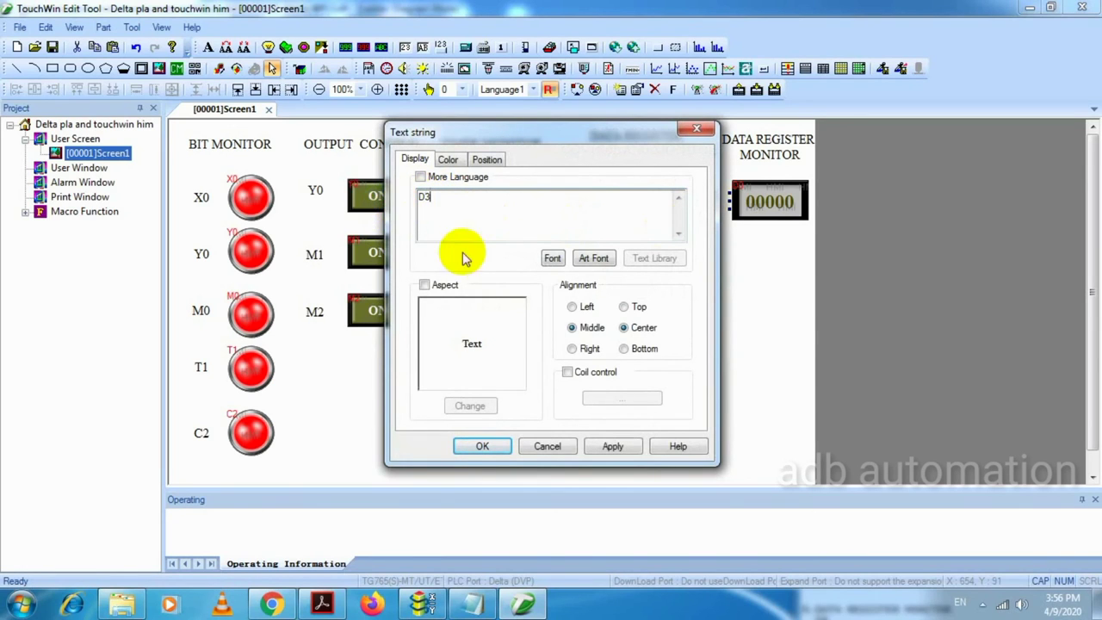
pyautogui.click(482, 446)
# - Download the updated project to the HMI and switch to the IP Webcam page in Chrome
pyautogui.click(757, 90)
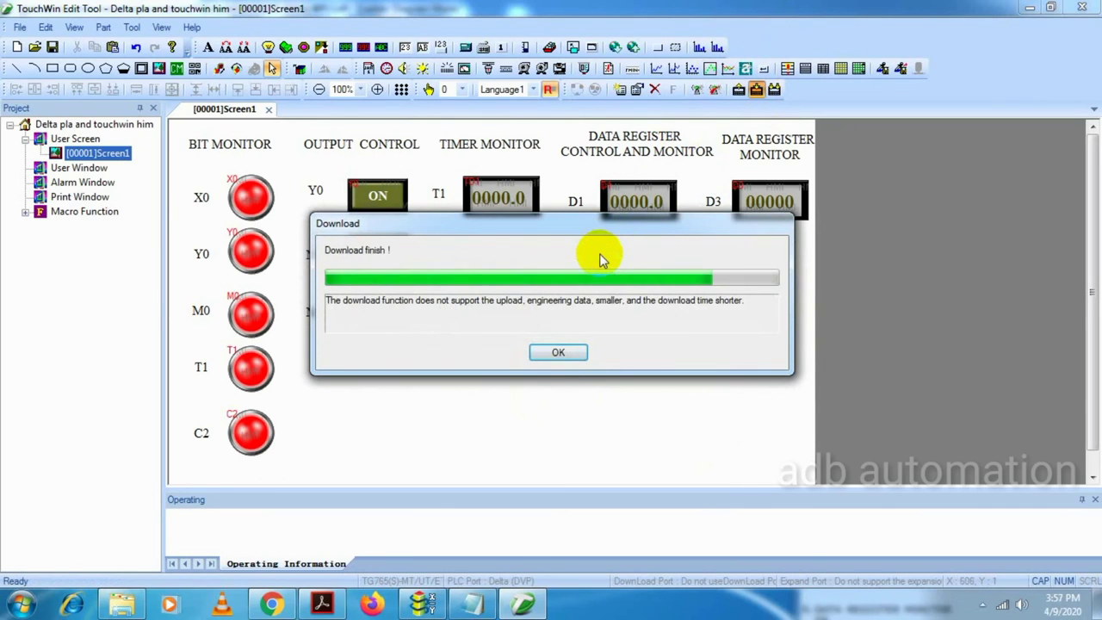
pyautogui.click(559, 355)
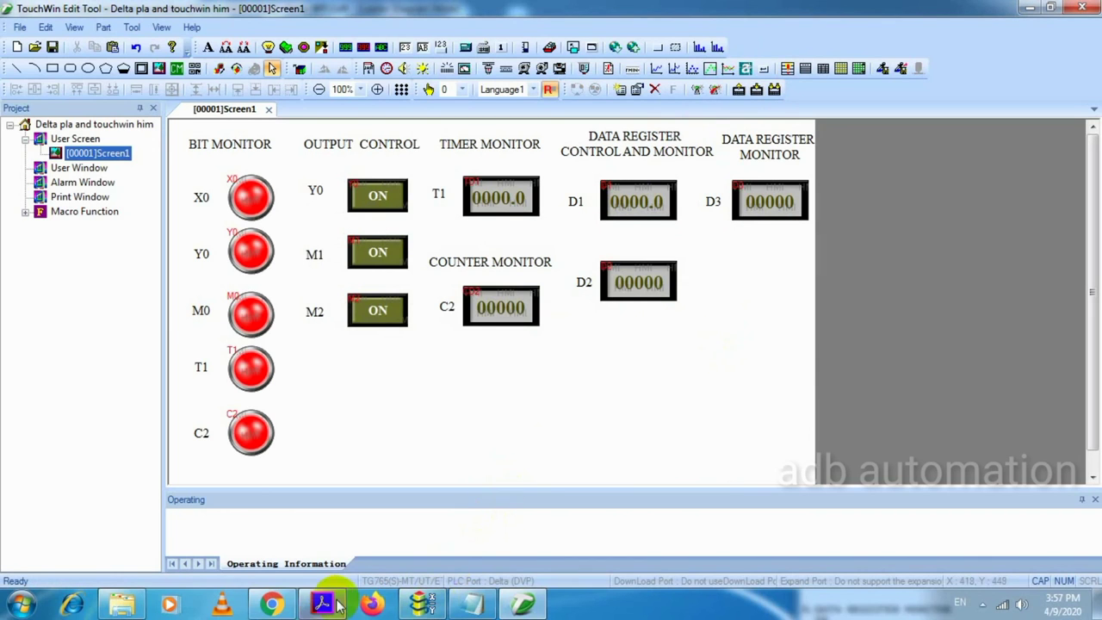
pyautogui.click(277, 604)
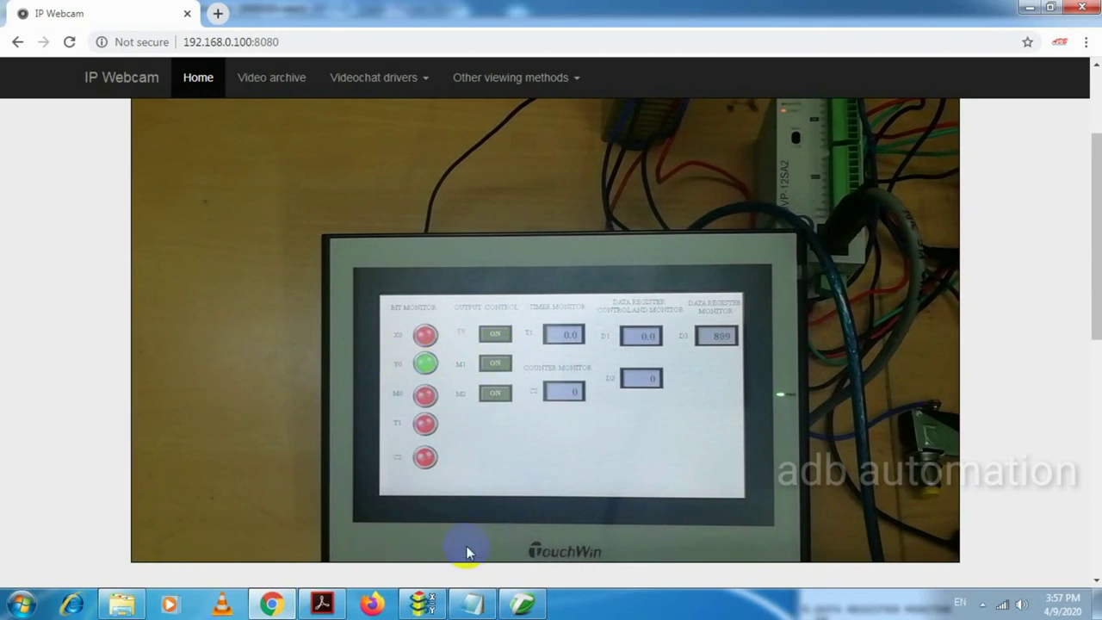
# - Place the notes beside the webcam view and highlight M1 under control output while checking the timer on the HMI
pyautogui.click(479, 608)
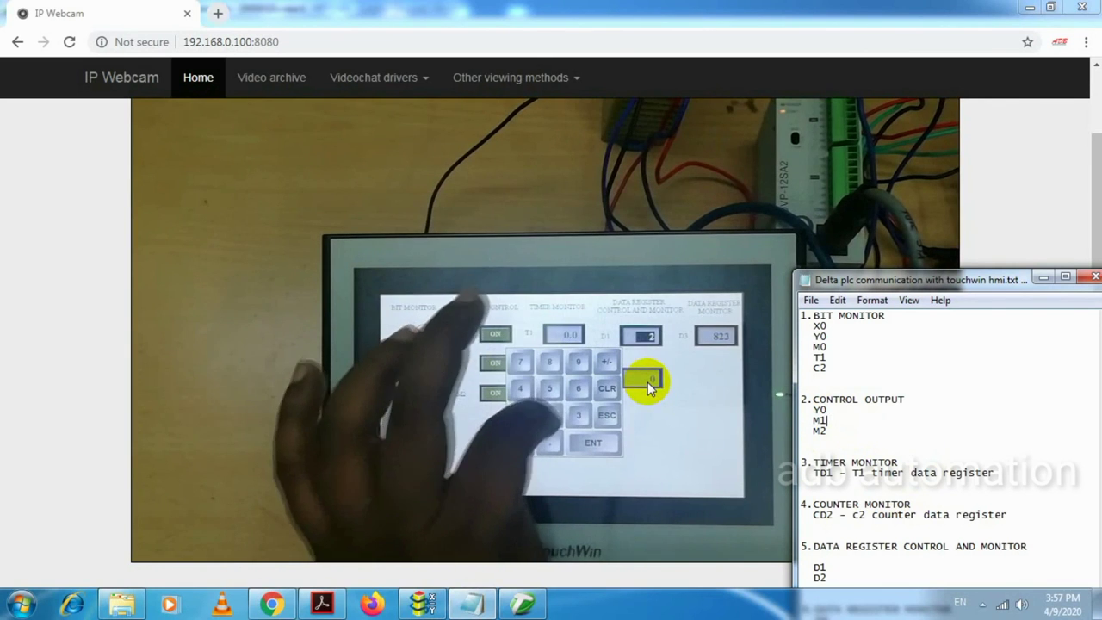
pyautogui.click(647, 382)
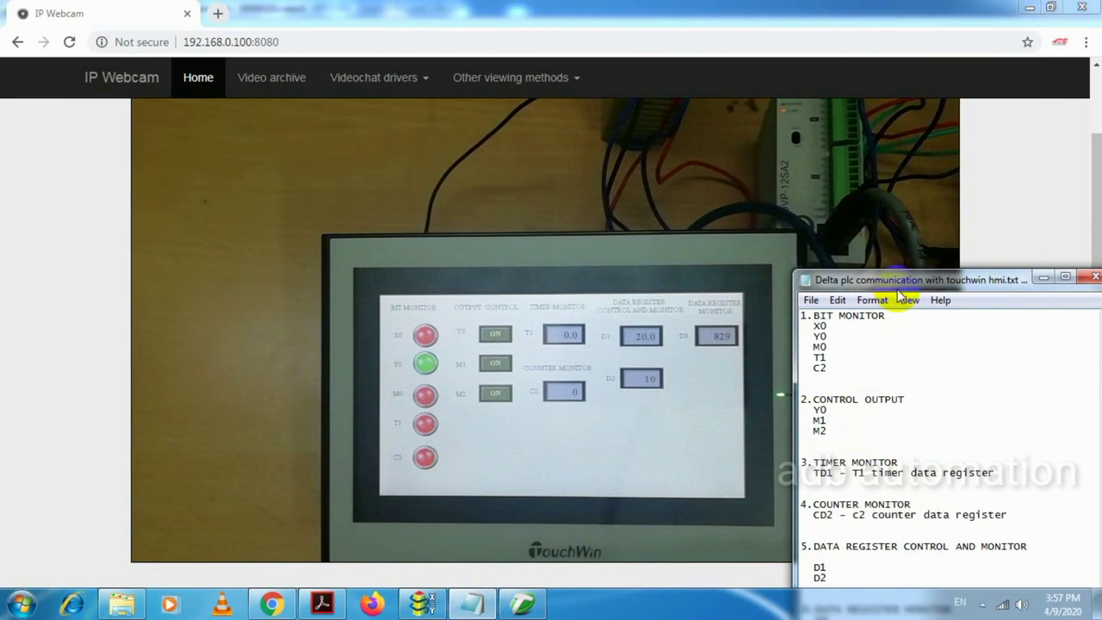
pyautogui.click(809, 421)
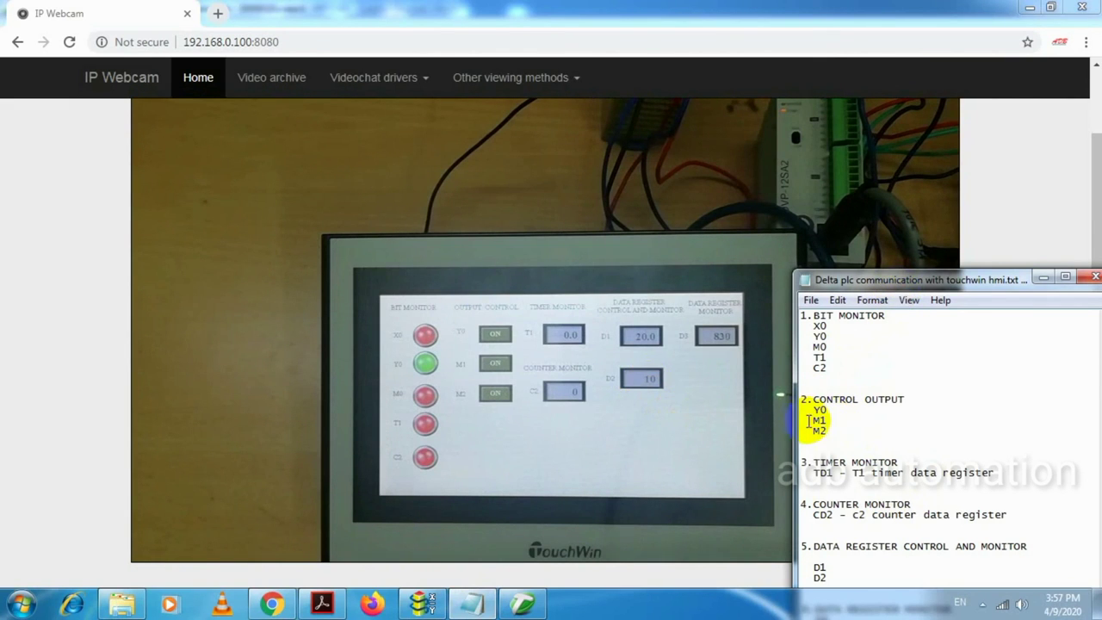
pyautogui.moveTo(809, 420); pyautogui.dragTo(830, 421)
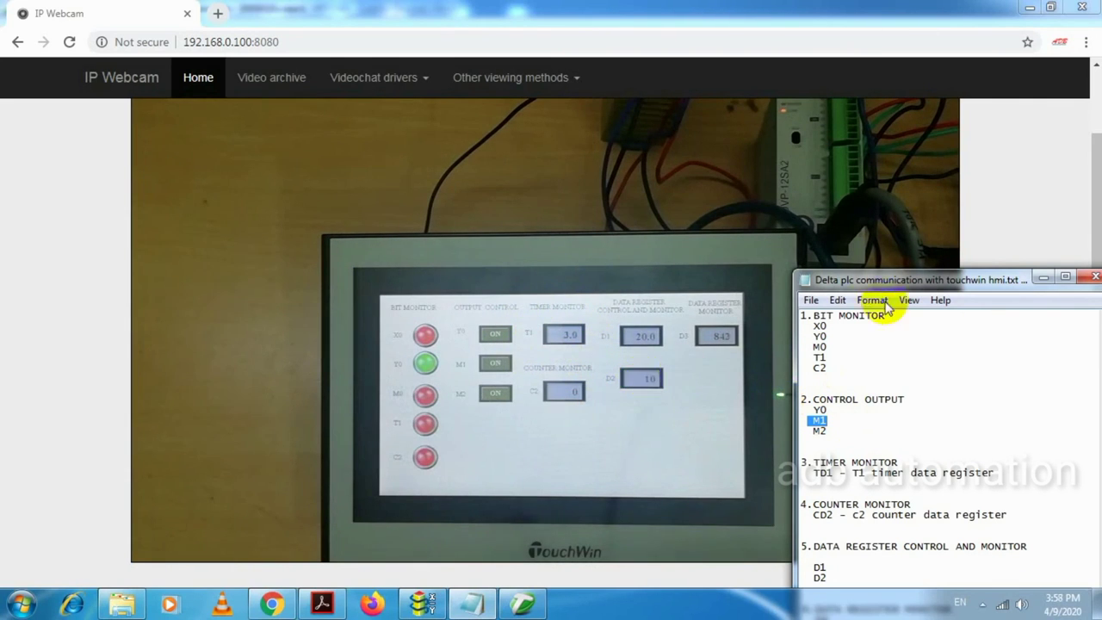
pyautogui.moveTo(896, 284); pyautogui.dragTo(928, 210)
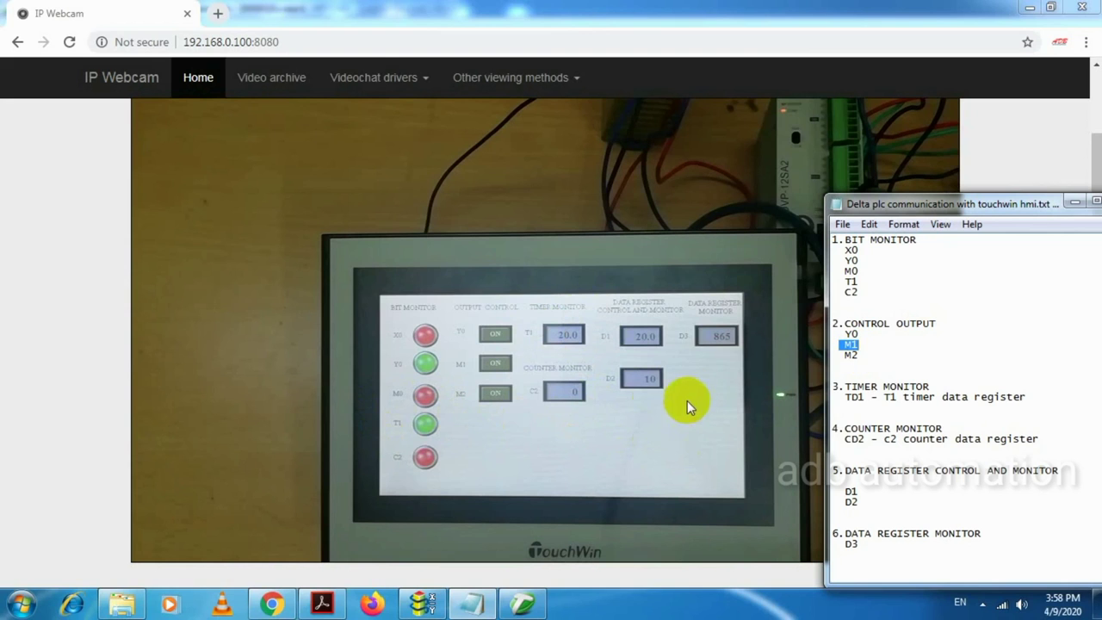
# - Compare the M2 counter rung with C2 and D2 in the WPLSoft ladder against the HMI screen in TouchWin Edit Tool
pyautogui.click(421, 603)
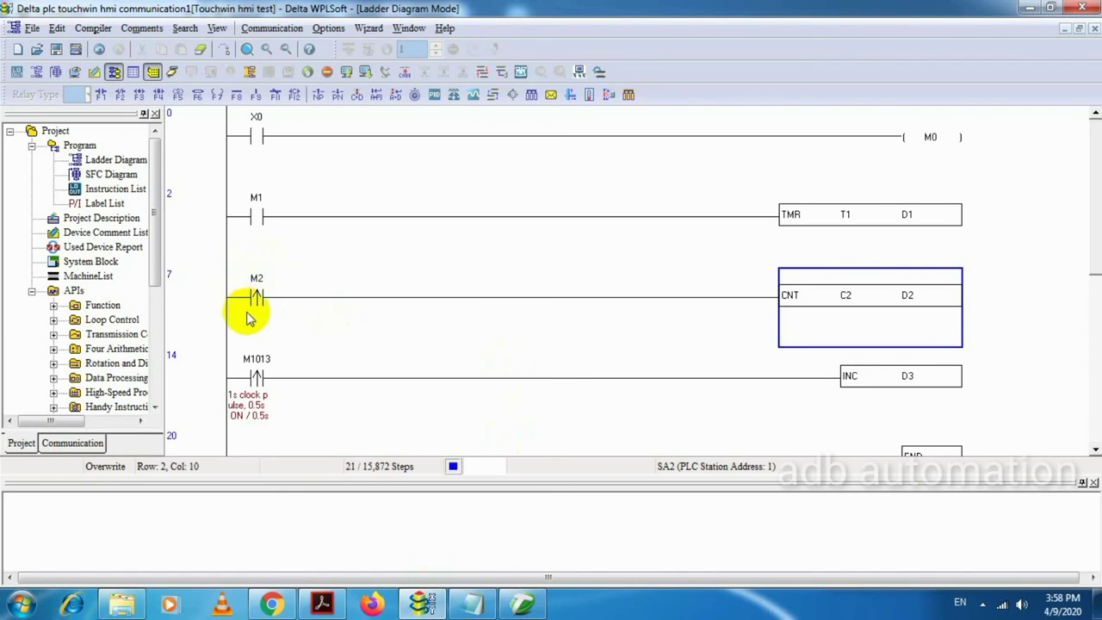
pyautogui.click(519, 599)
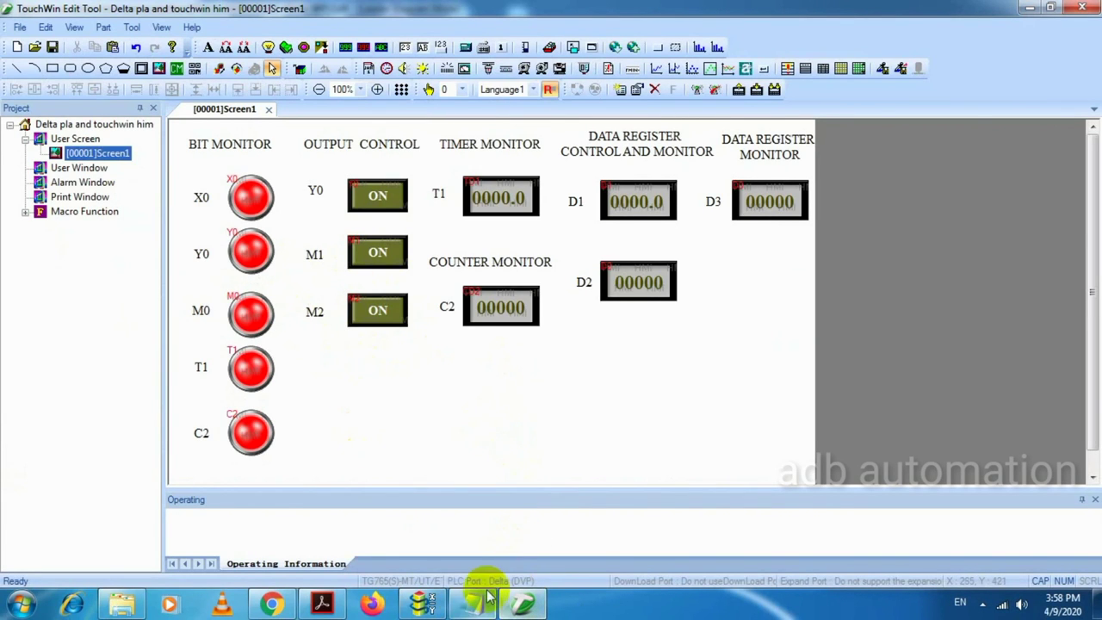
pyautogui.click(422, 602)
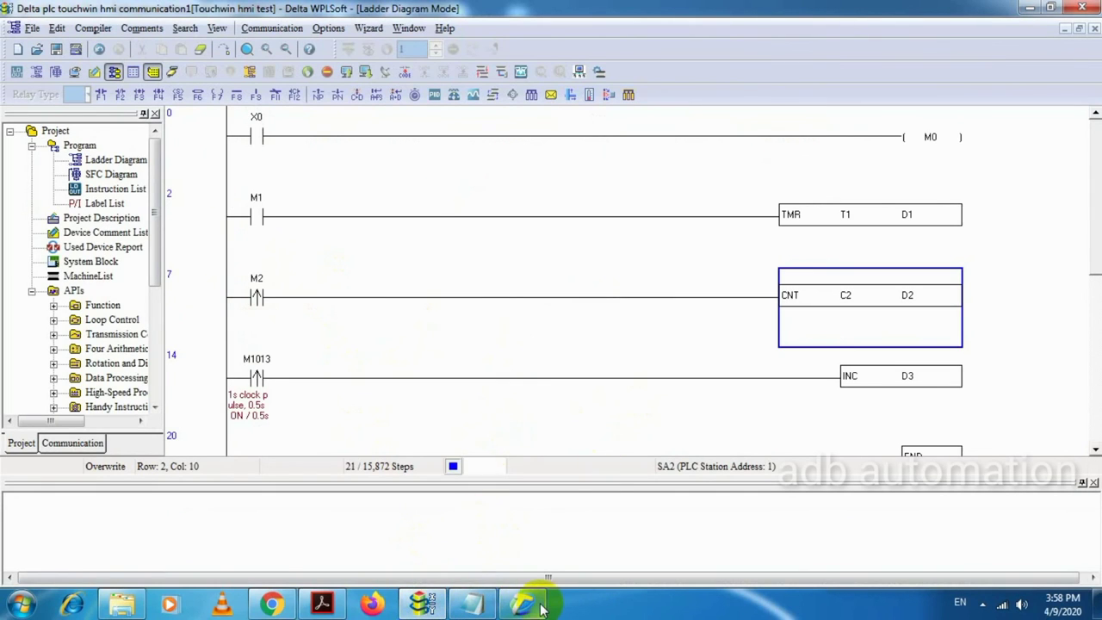
pyautogui.moveTo(538, 607)
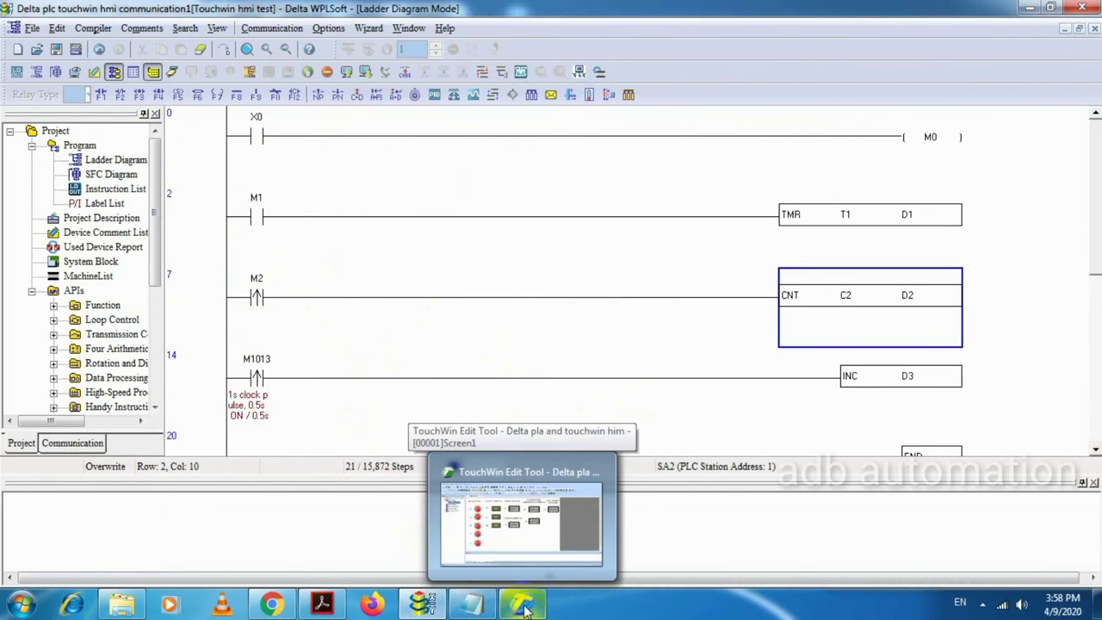
pyautogui.click(525, 606)
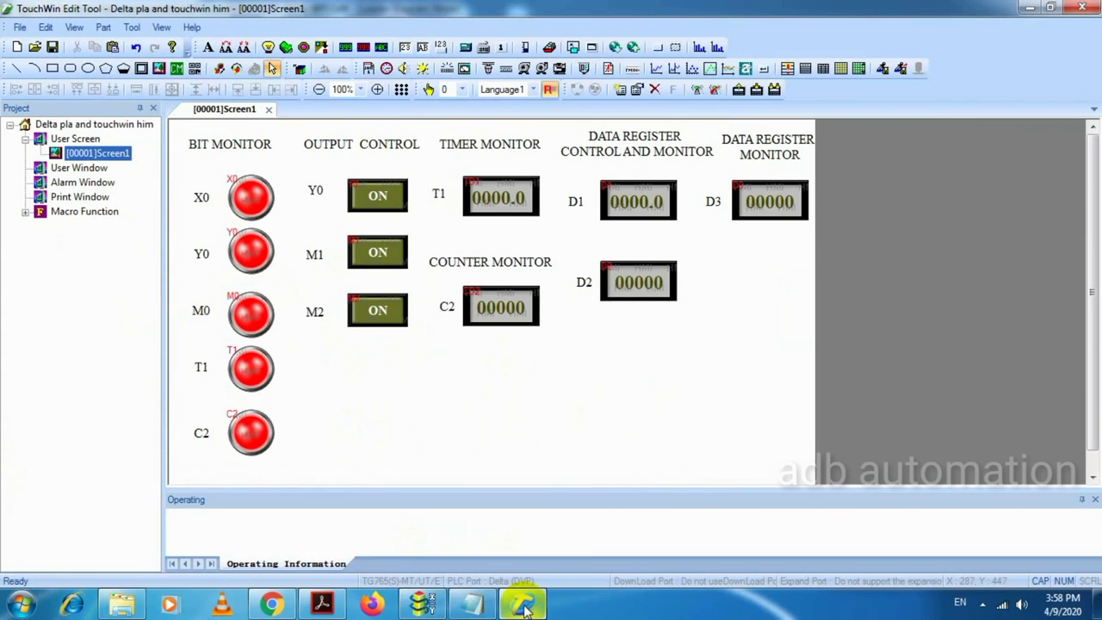
# - Return to the IP Webcam page in Chrome, check the notes against the live HMI display, and minimize the notes
pyautogui.click(271, 605)
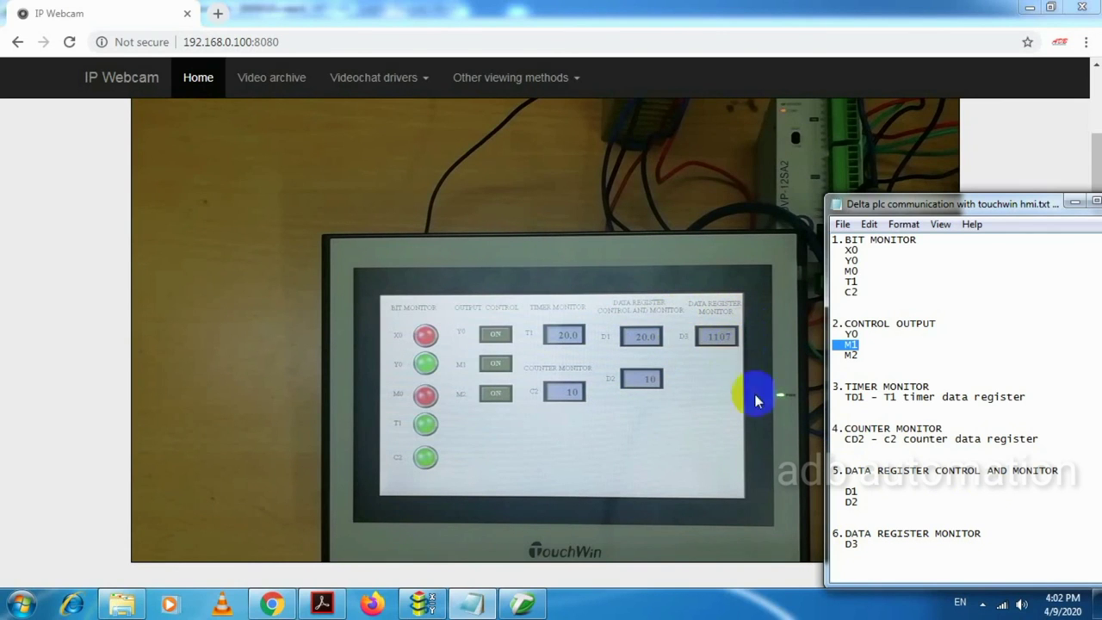
pyautogui.click(947, 204)
pyautogui.moveTo(947, 204); pyautogui.dragTo(891, 162)
pyautogui.click(950, 382)
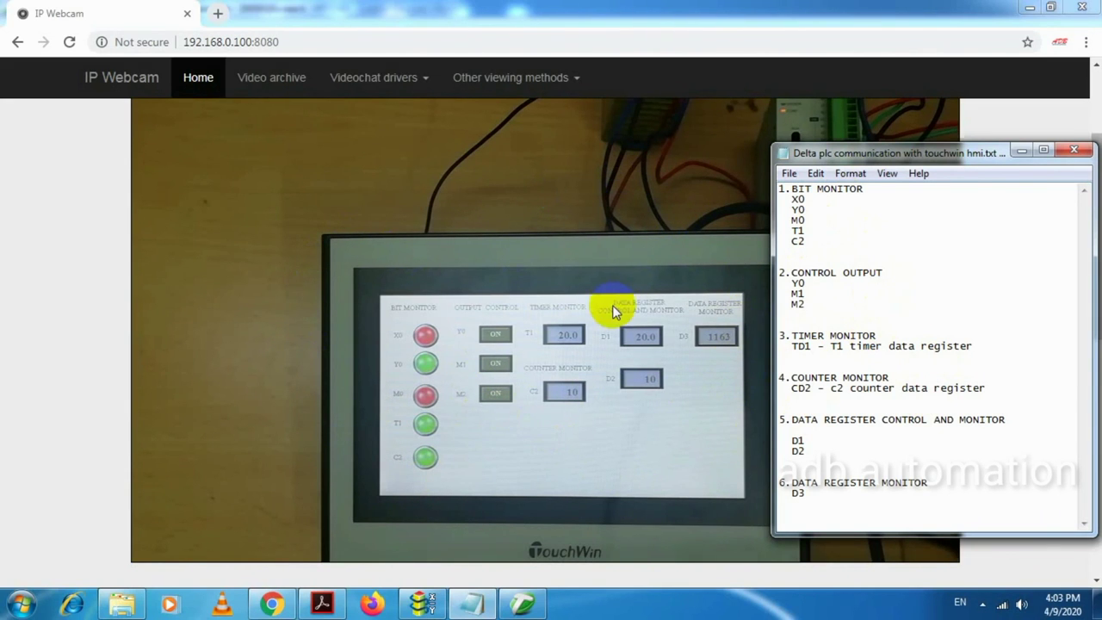
pyautogui.moveTo(921, 154); pyautogui.dragTo(920, 175)
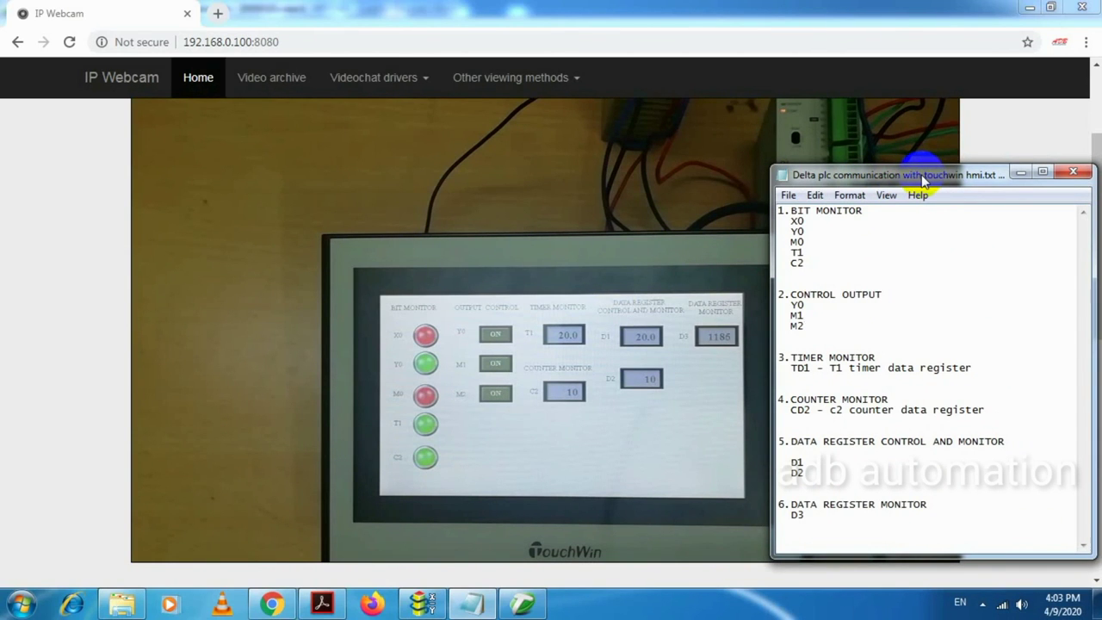
pyautogui.click(1015, 175)
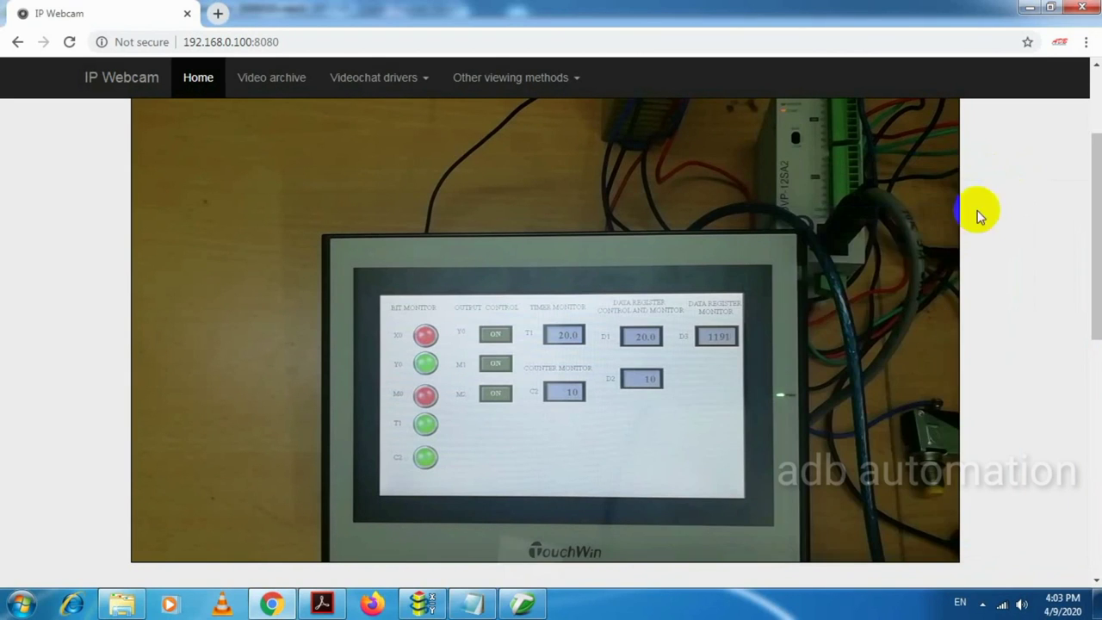